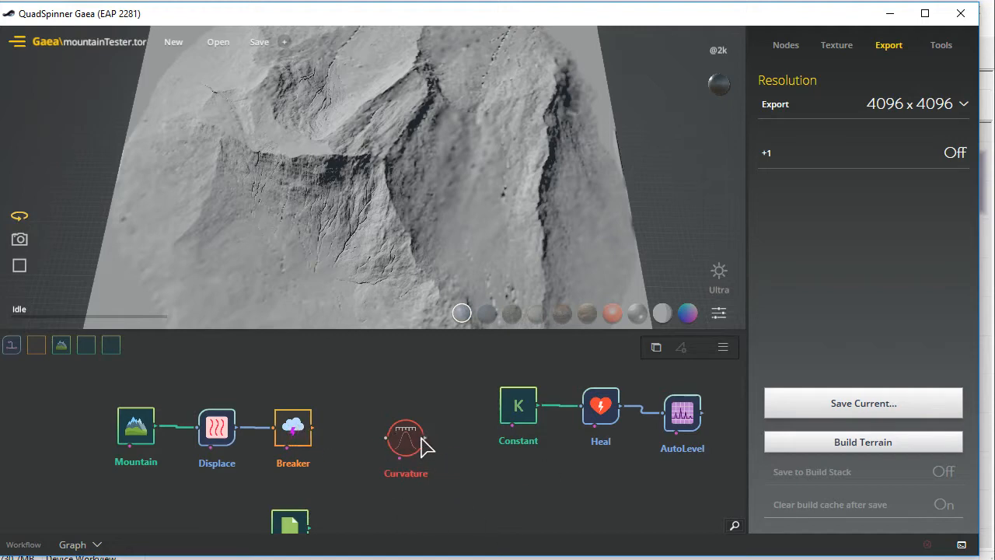
- Move the Curvature node slightly up and toward the Breaker node, and switch to World Machine
left_click_drag(405, 437, 397, 421)
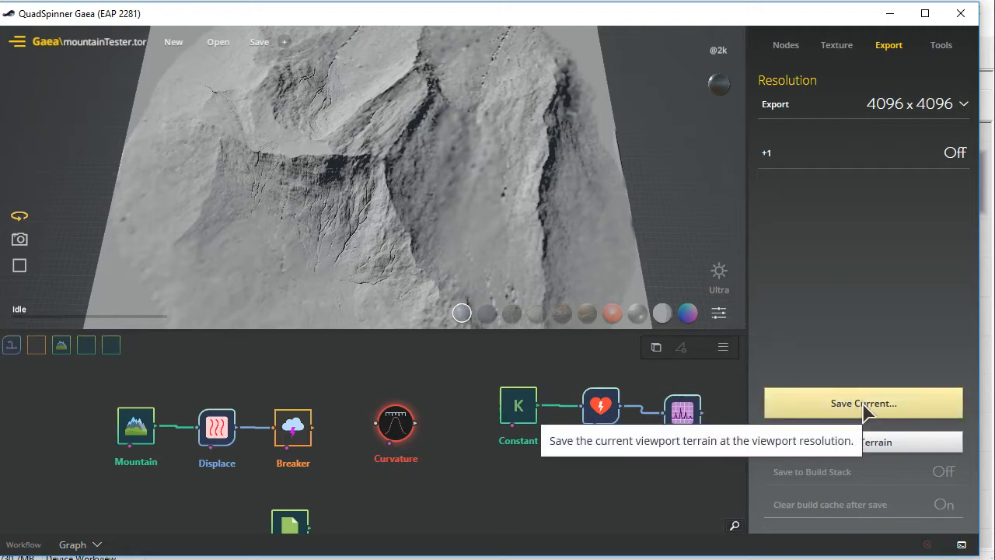
right_click(457, 496)
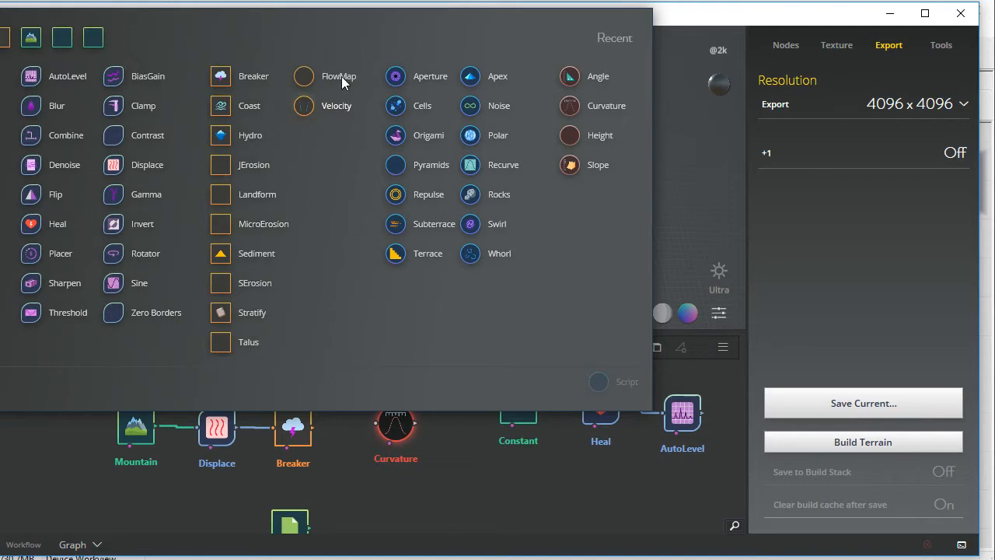
left_click(455, 526)
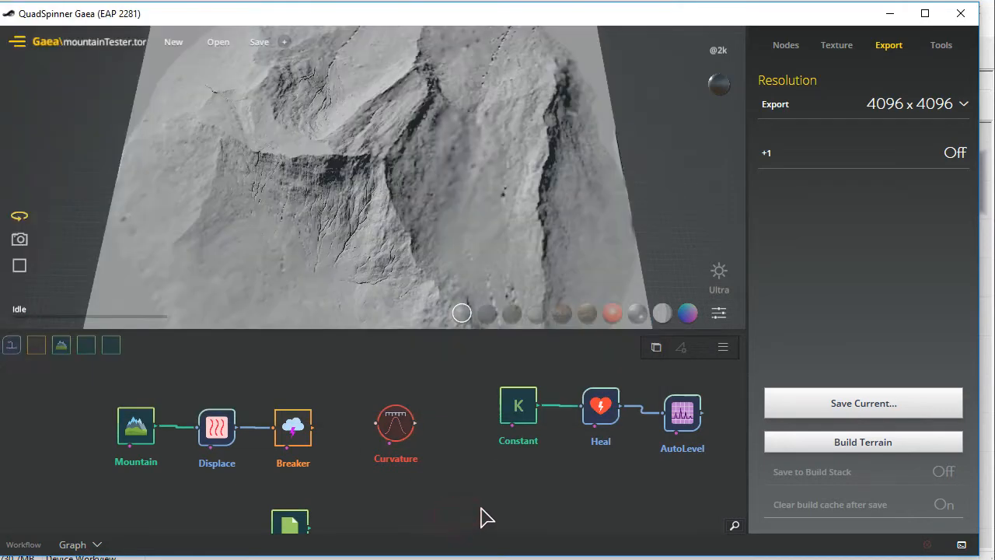
left_click(890, 13)
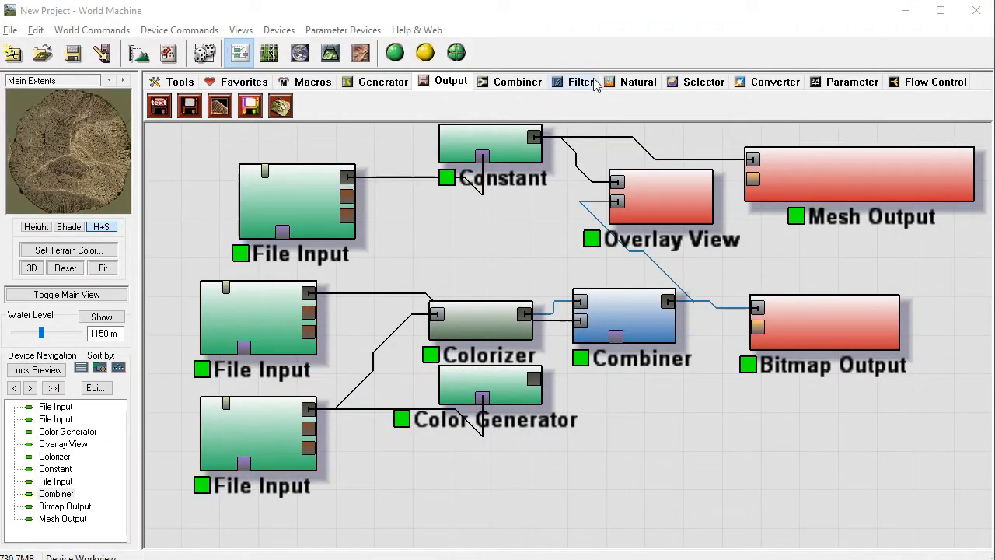
- Place an Erosion device in the empty space below the Bitmap Output device
left_click(638, 81)
left_click(163, 111)
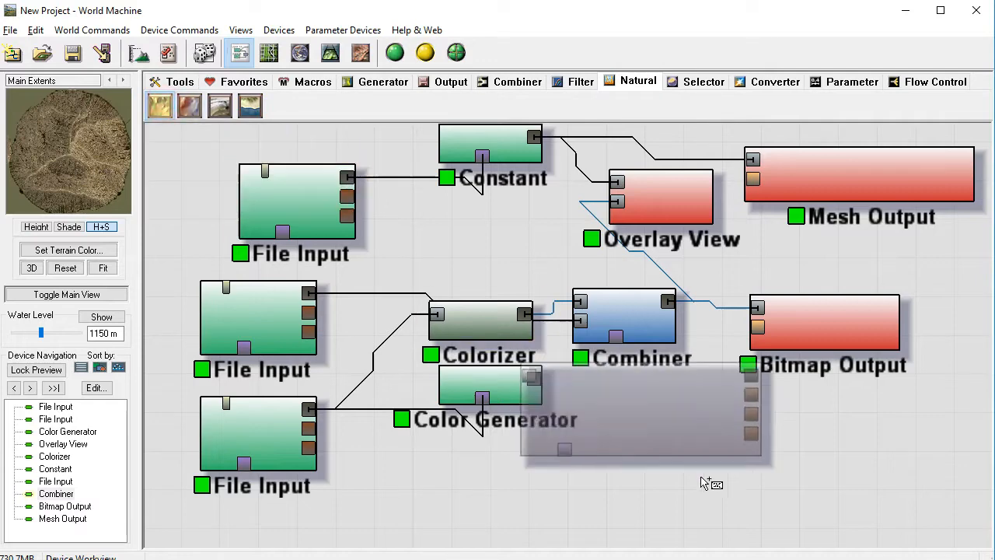
left_click(688, 473)
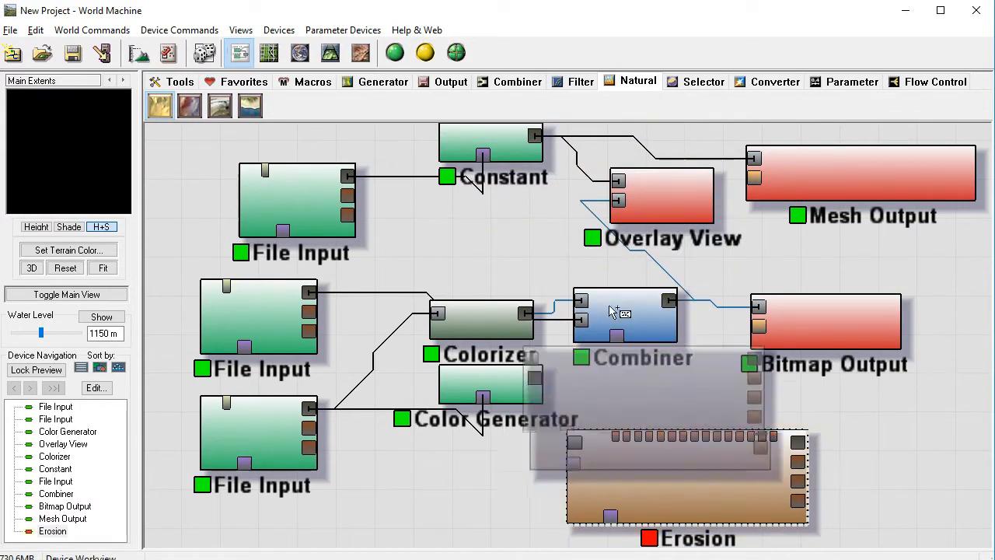
left_click_drag(728, 496, 782, 477)
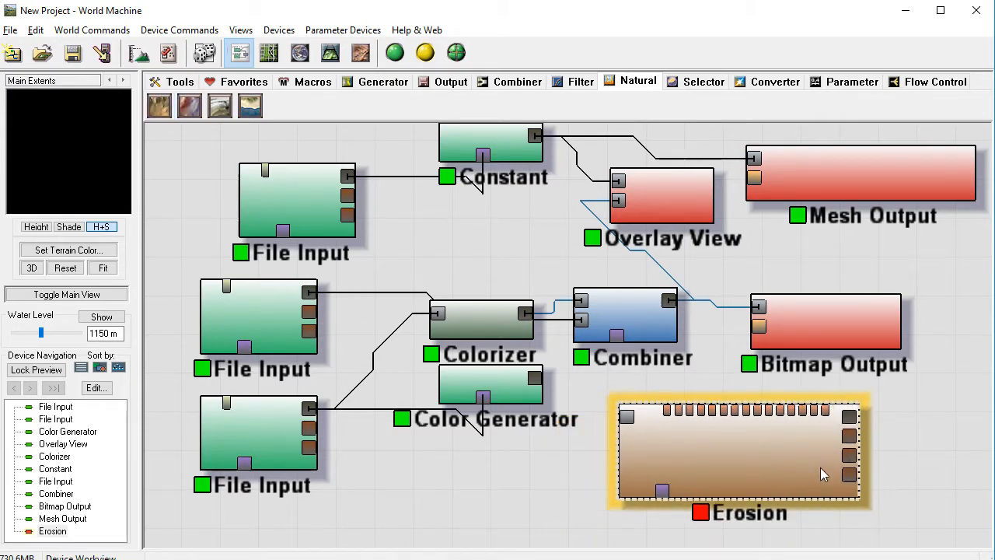
- Delete the Erosion device from the World Machine network
key("Delete")
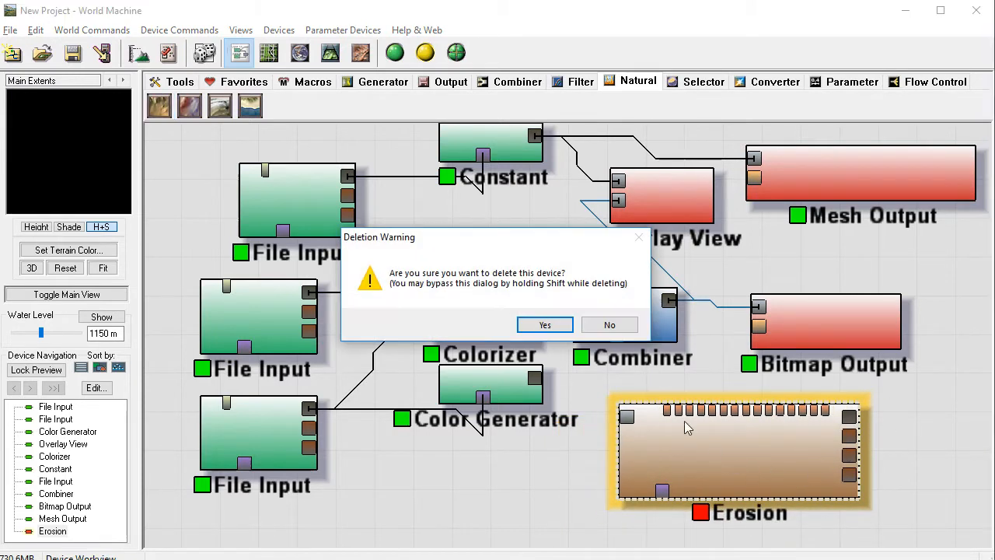
left_click(563, 331)
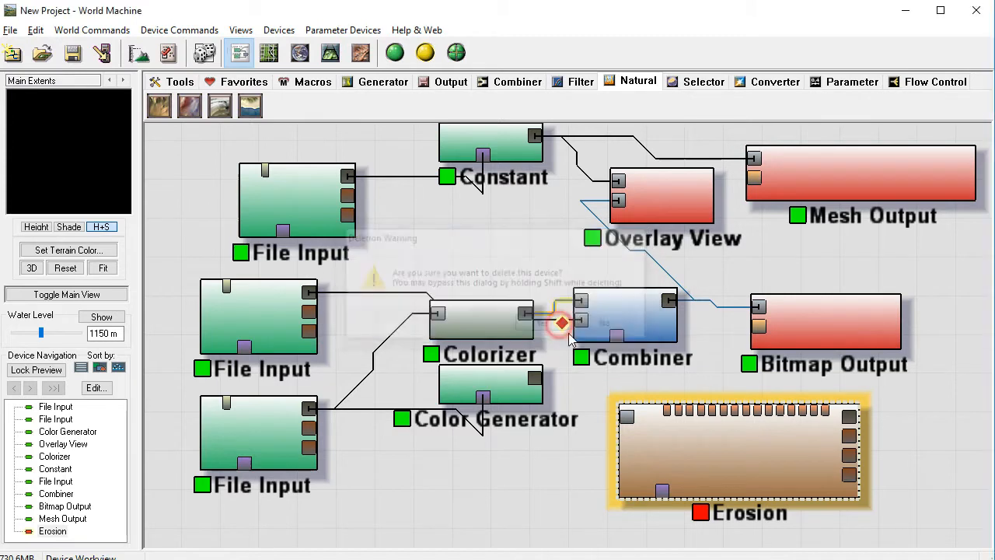
left_click(519, 154)
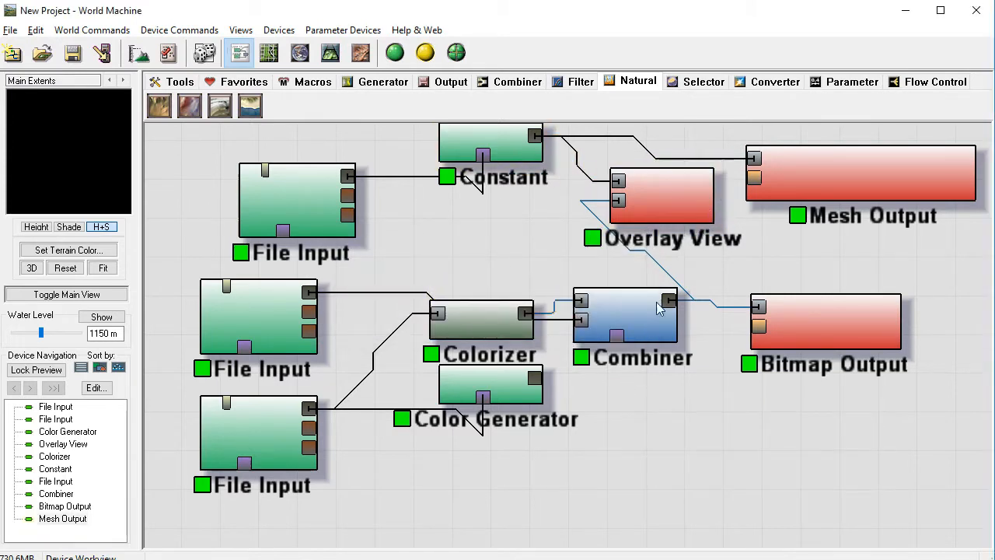
- Preview the outputs of the two lower File Input devices, the Colorizer and the Combiner
left_click(264, 319)
left_click(277, 434)
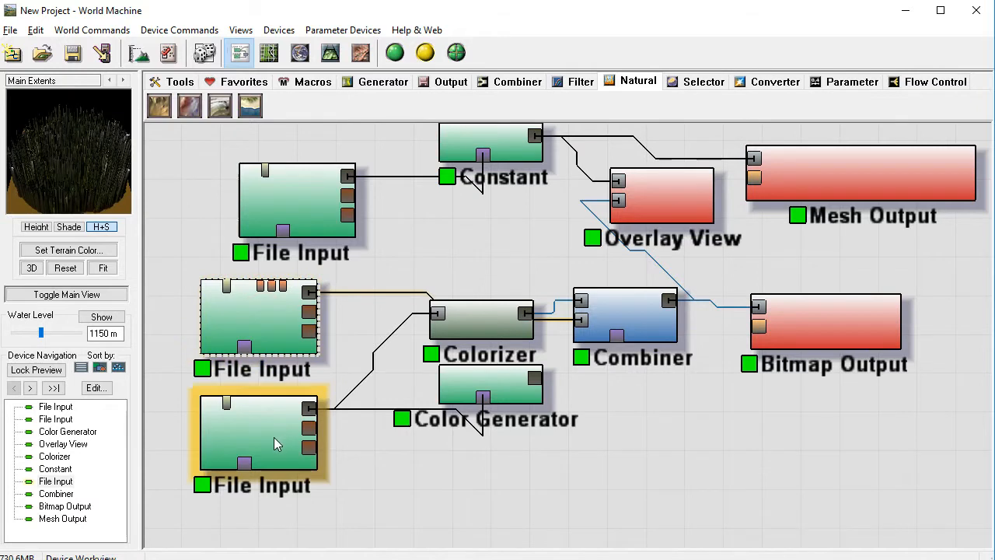
left_click(485, 322)
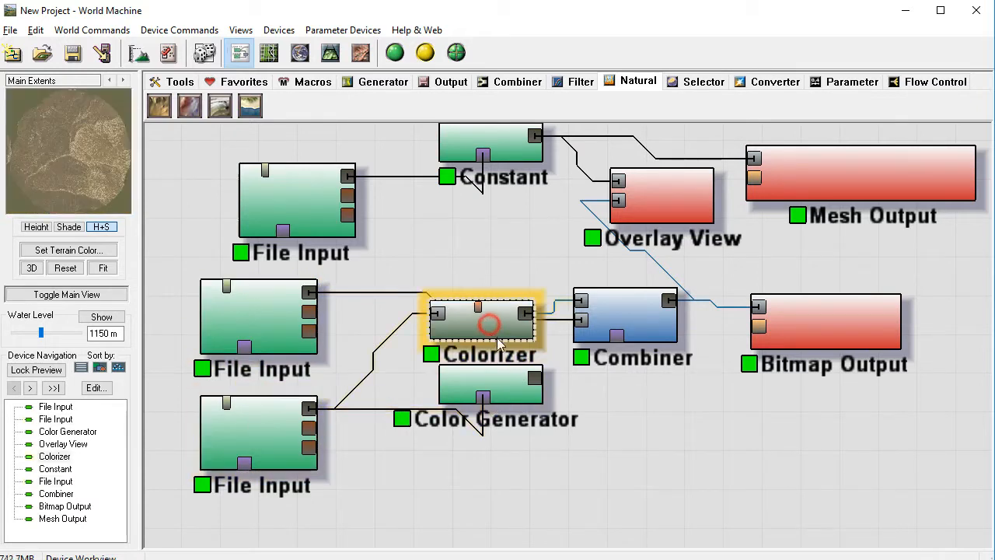
left_click(645, 332)
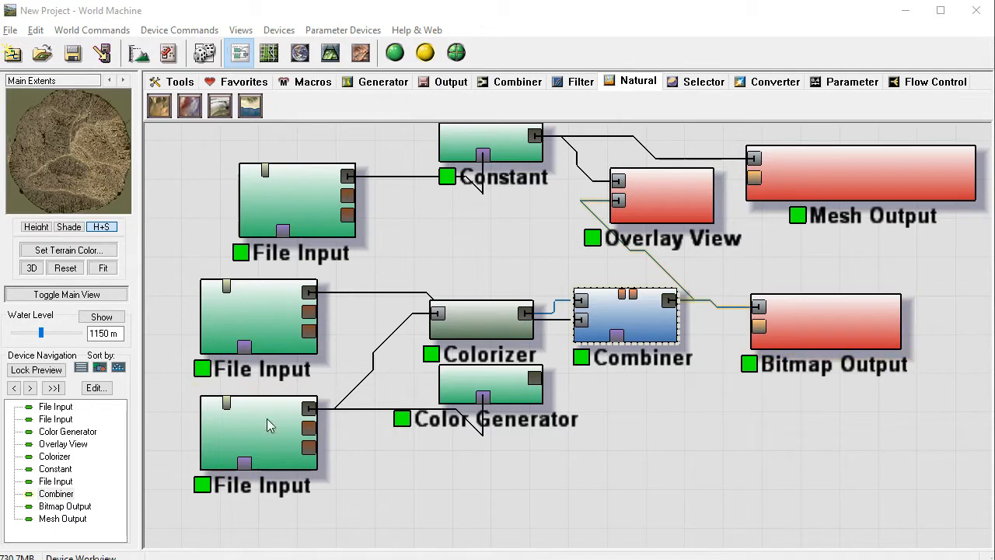
left_click(247, 322)
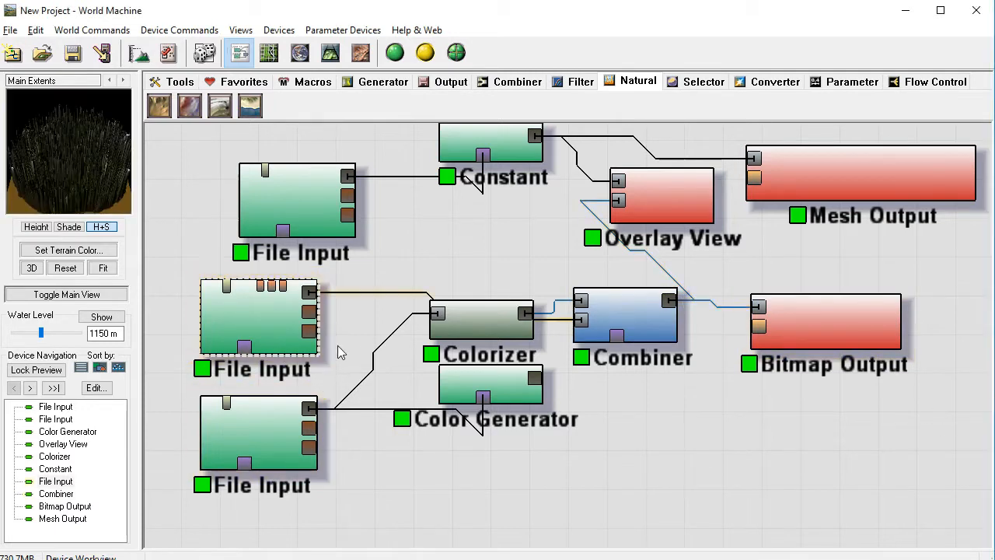
left_click(494, 329)
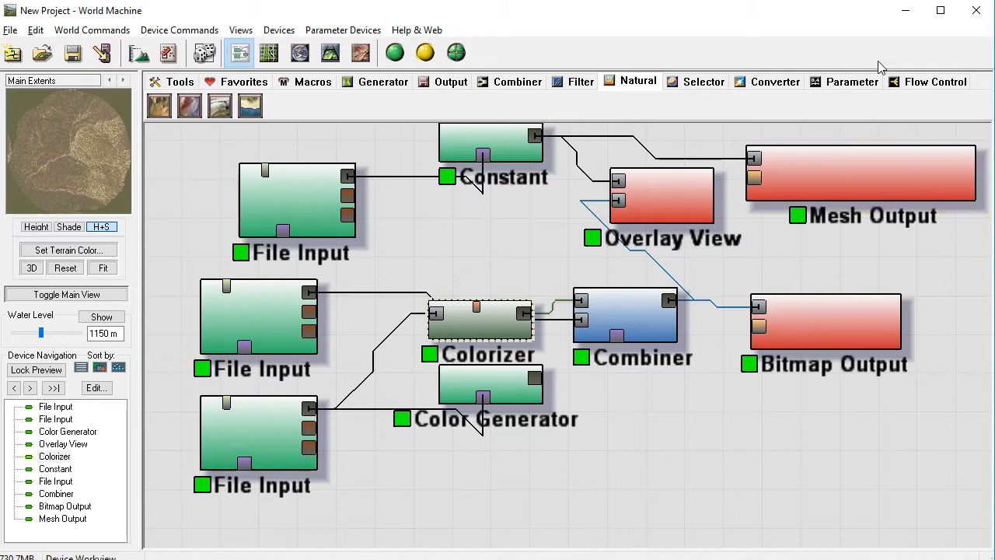
- Switch to Maya and review the 2D Container command and the selected fluid's container properties
left_click(904, 11)
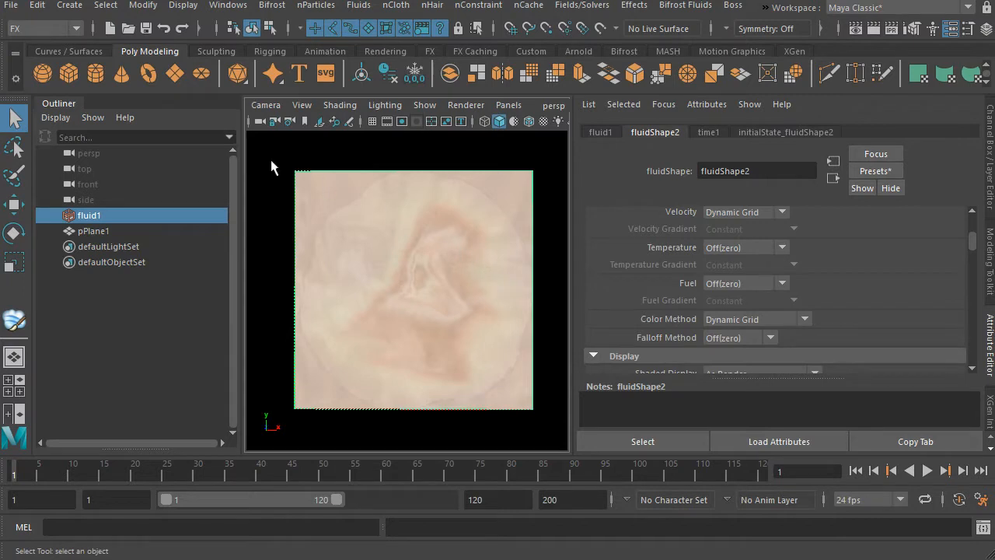
left_click(360, 5)
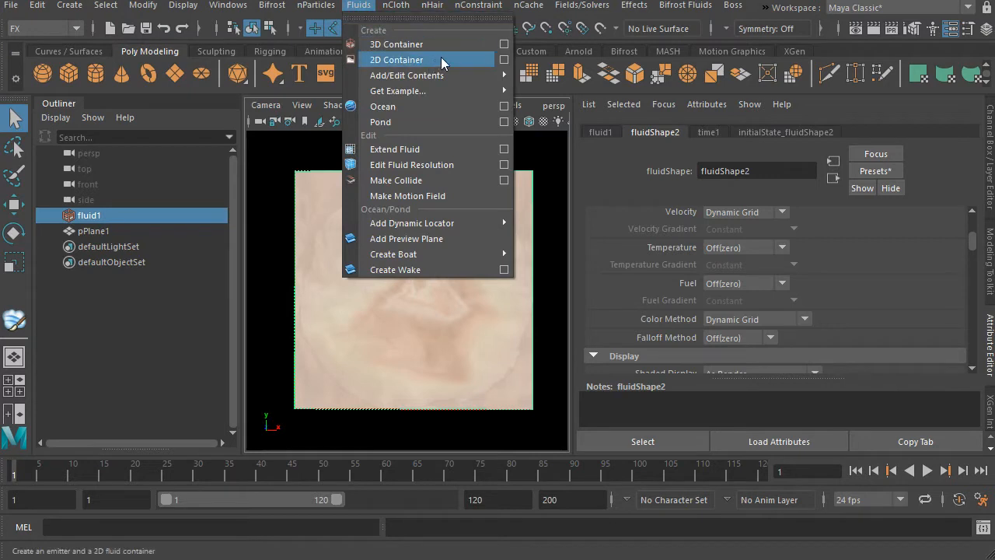
left_click(369, 339)
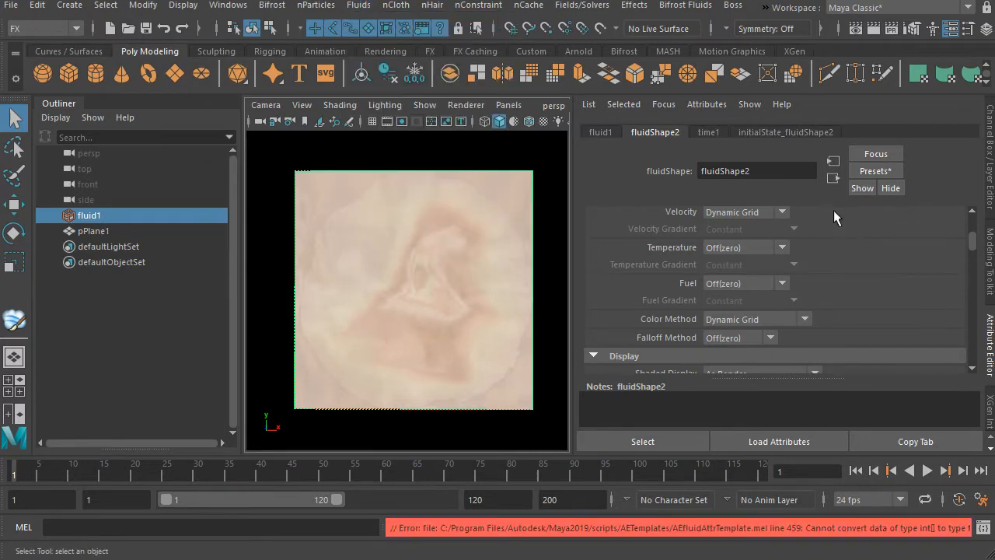
left_click_drag(973, 244, 978, 226)
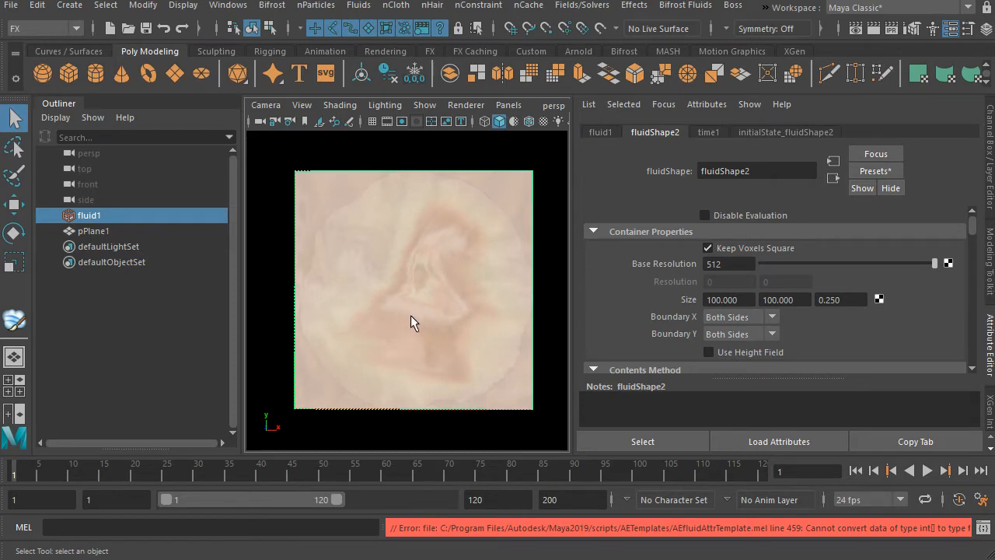
- Open the Paint Fluids Tool settings for the fluid container and set the paintable attribute to Velocity
left_click(358, 5)
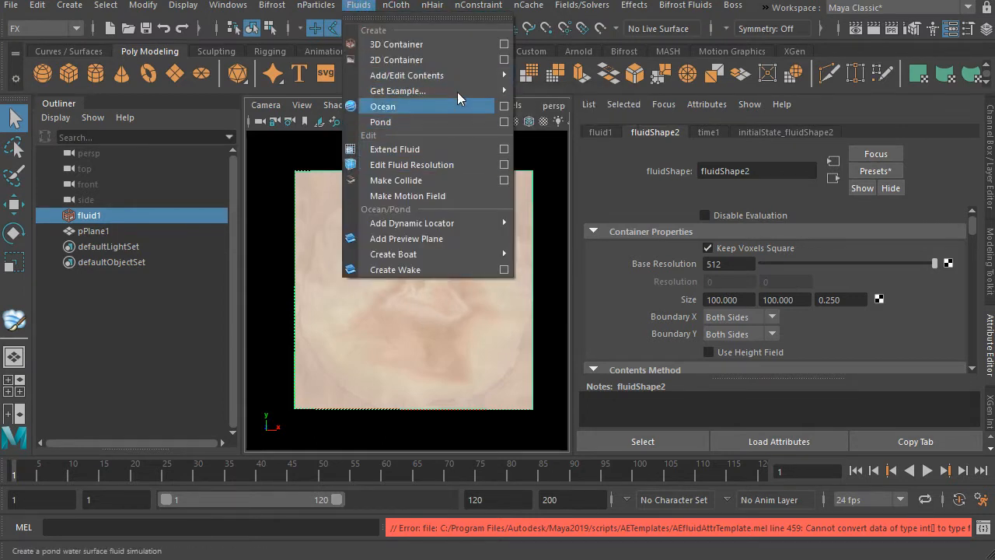
mouse_move(483, 75)
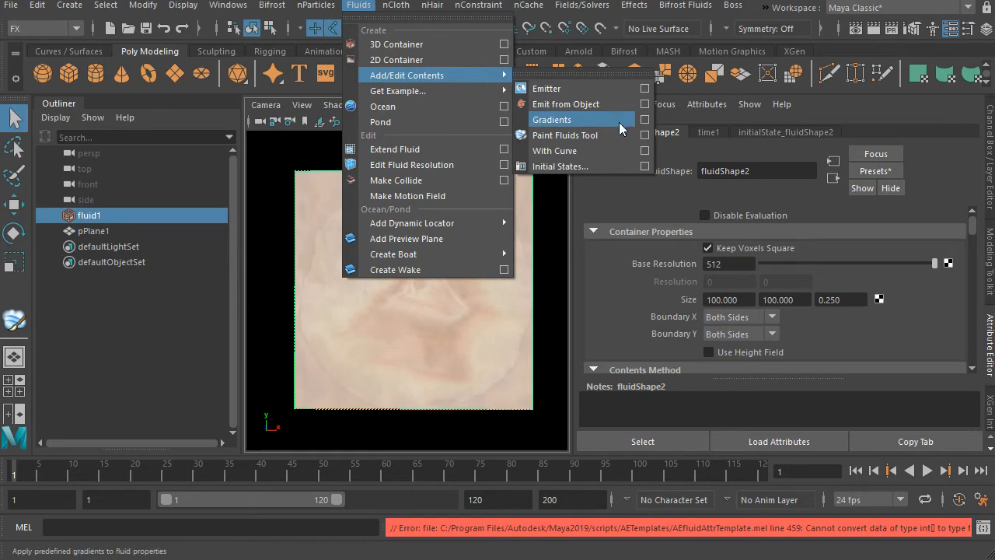
left_click(644, 141)
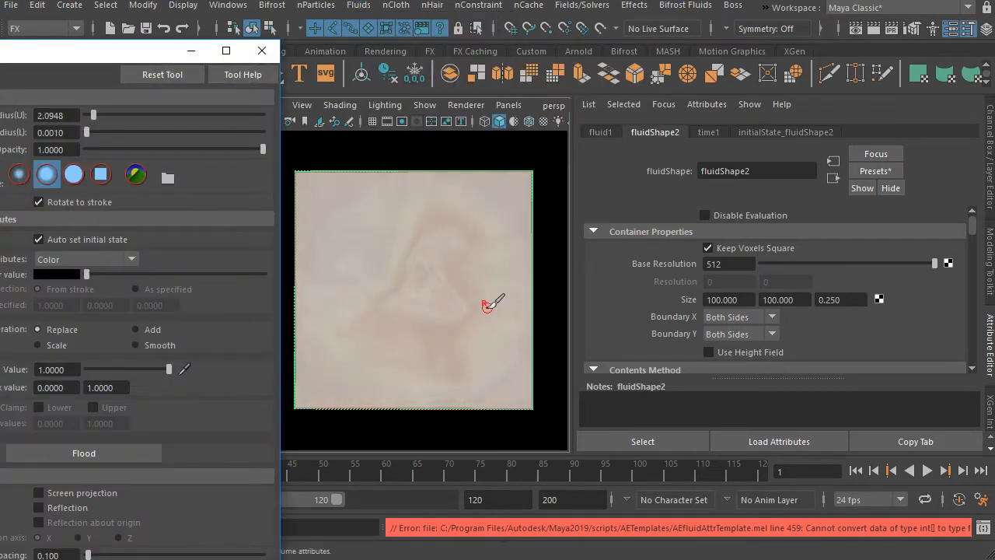
scroll(381, 311, "up", 3)
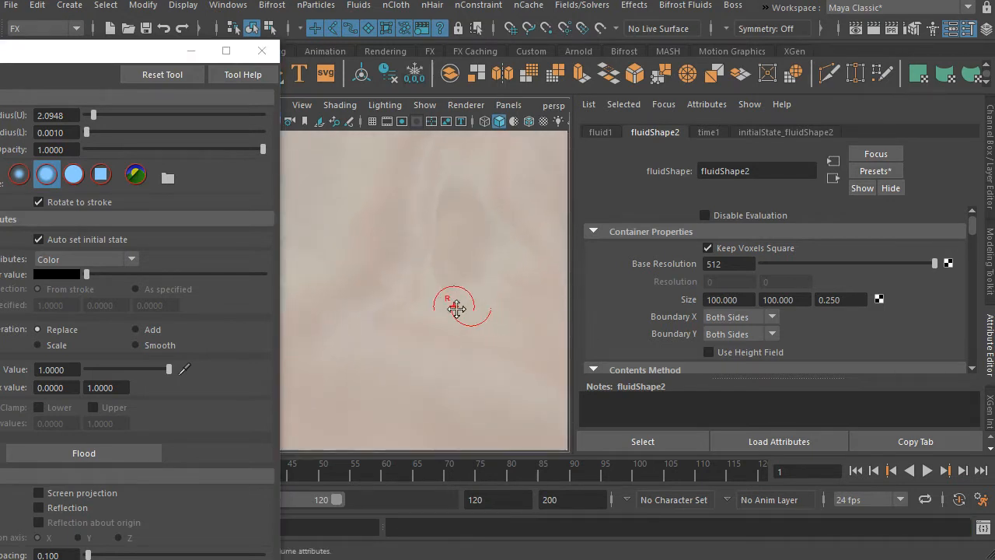
scroll(348, 316, "down", 2)
scroll(348, 317, "up", 2)
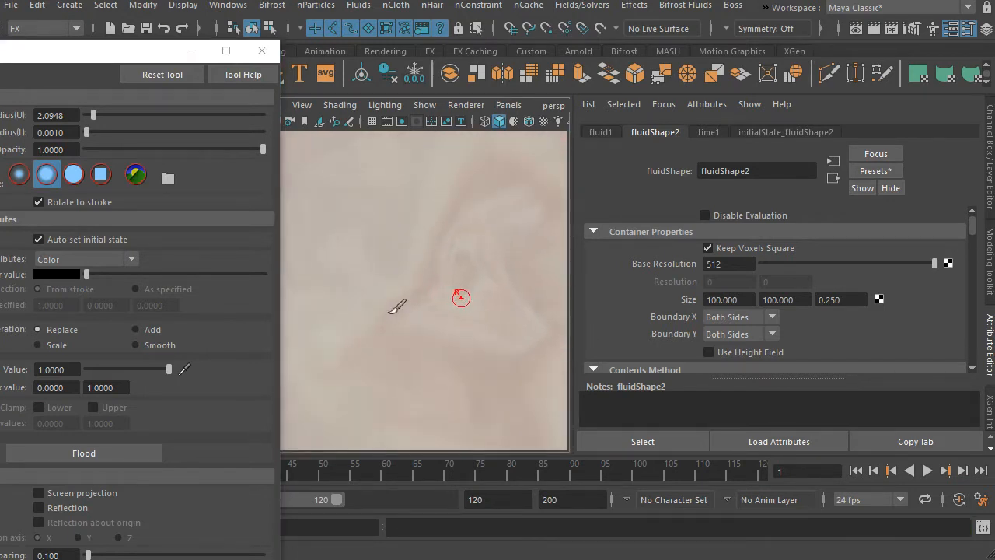
left_click(125, 260)
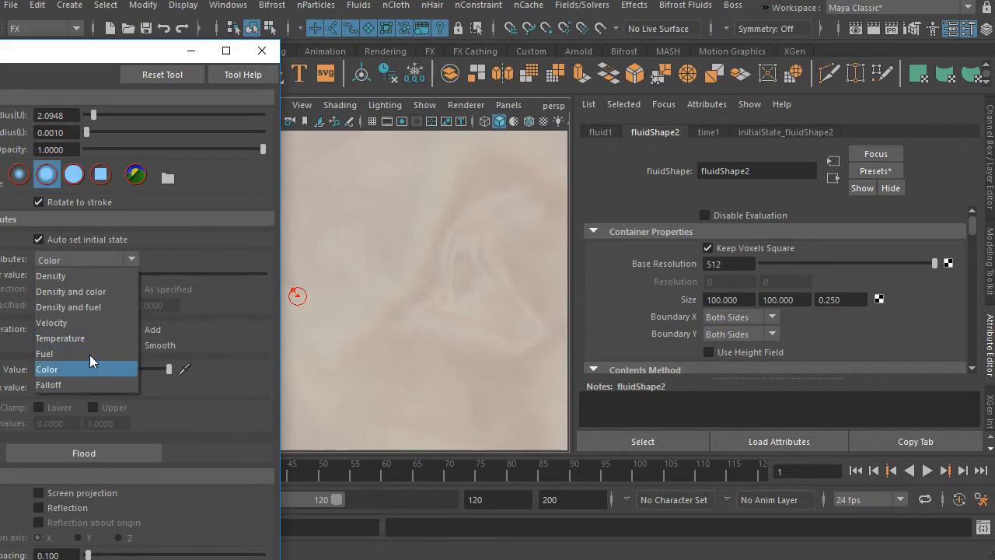
left_click(89, 322)
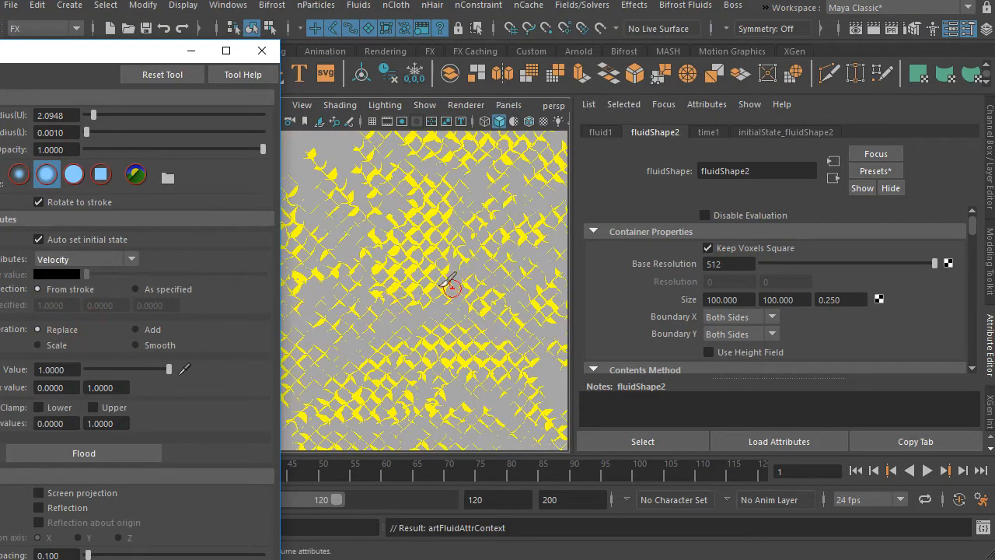
- Examine the velocity arrows of the fluid container, both across the whole grid and up close
scroll(424, 284, "down", 3)
middle_click_drag(420, 282, 390, 279, "alt")
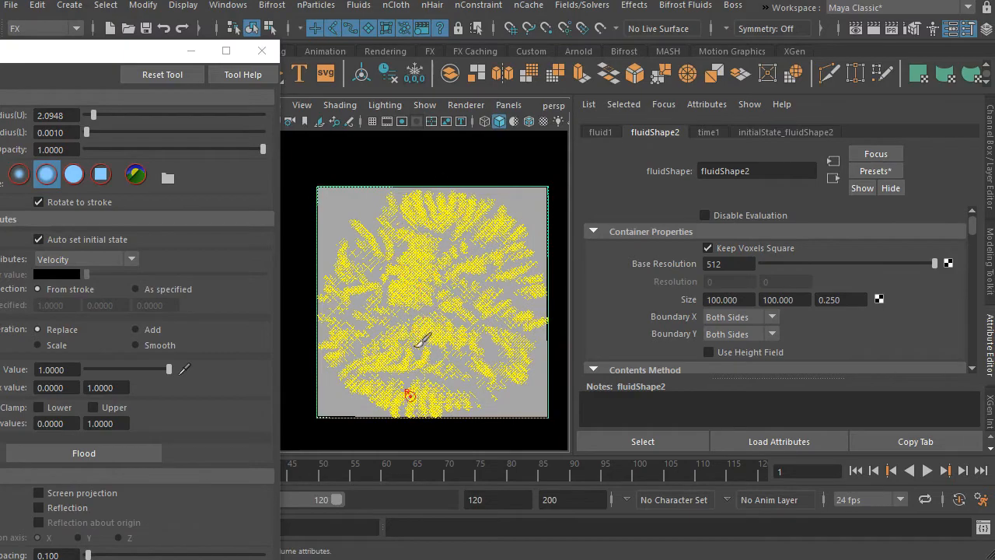
middle_click_drag(444, 274, 440, 292, "alt")
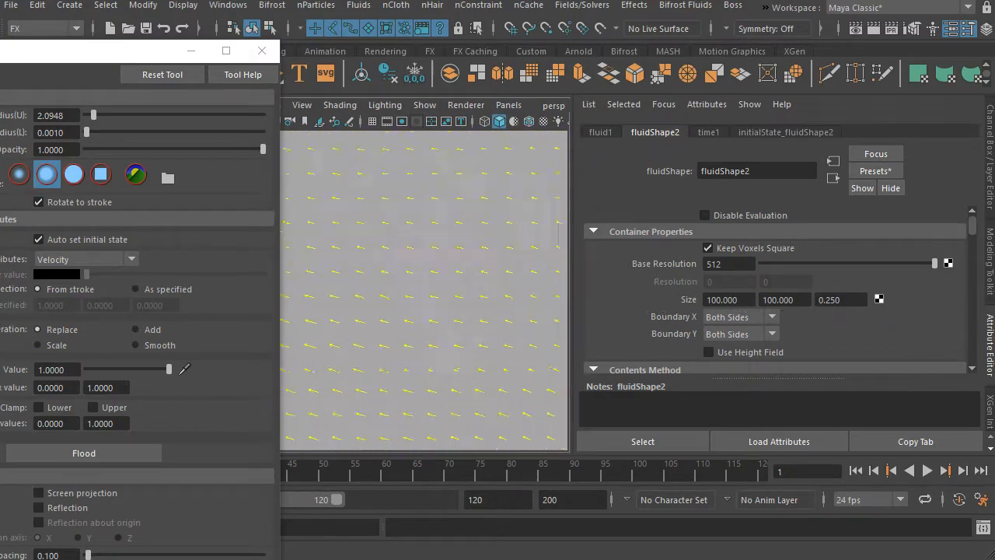
scroll(495, 294, "up", 4)
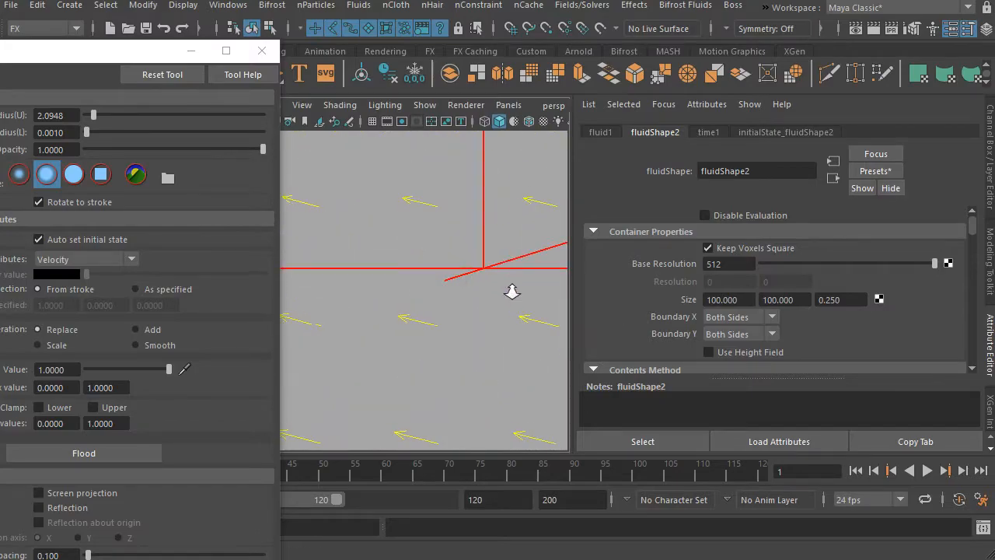
scroll(511, 291, "down", 8)
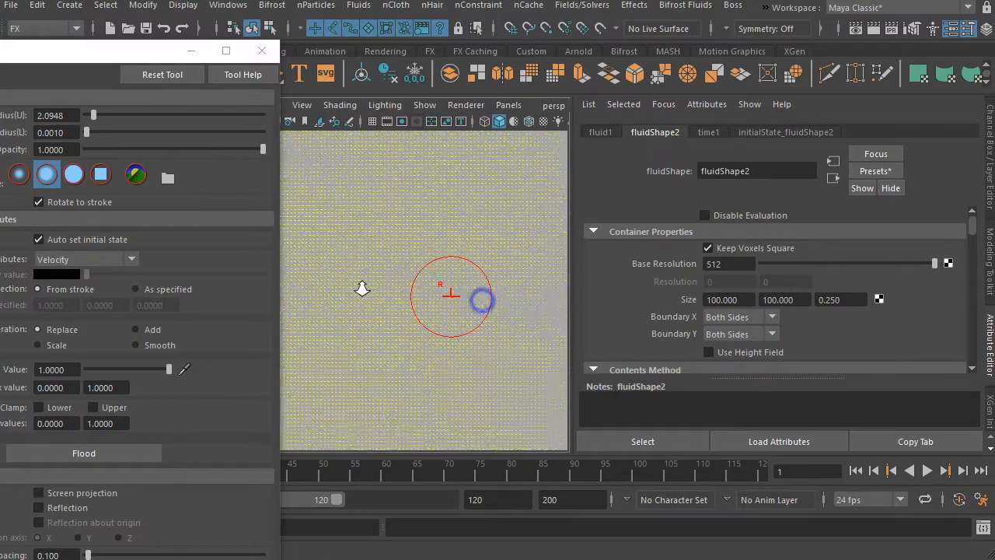
right_click_drag(362, 288, 342, 287, "alt")
right_click_drag(440, 293, 331, 287, "alt")
right_click_drag(399, 309, 439, 319, "alt")
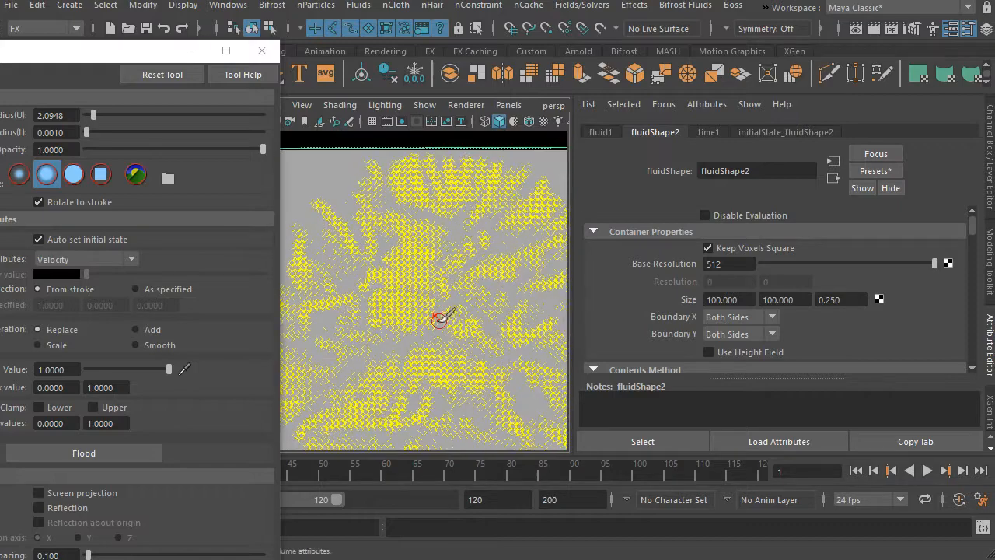
mouse_move(439, 319)
middle_mouse_down("alt")
mouse_move(428, 291)
mouse_move(448, 302)
middle_mouse_up("alt")
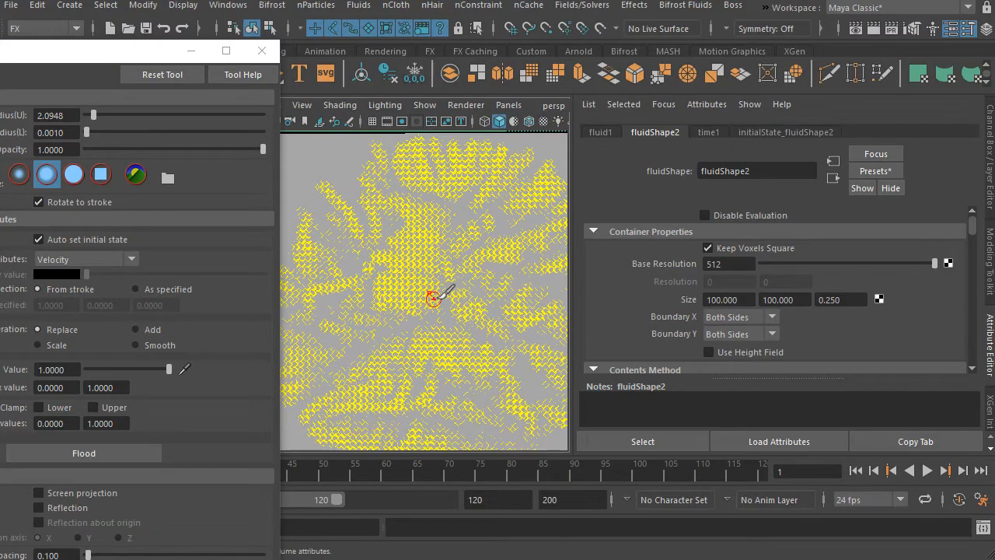
- Display texture maps in the viewport and examine how the velocity arrows follow the terrain texture on the plane
key("6")
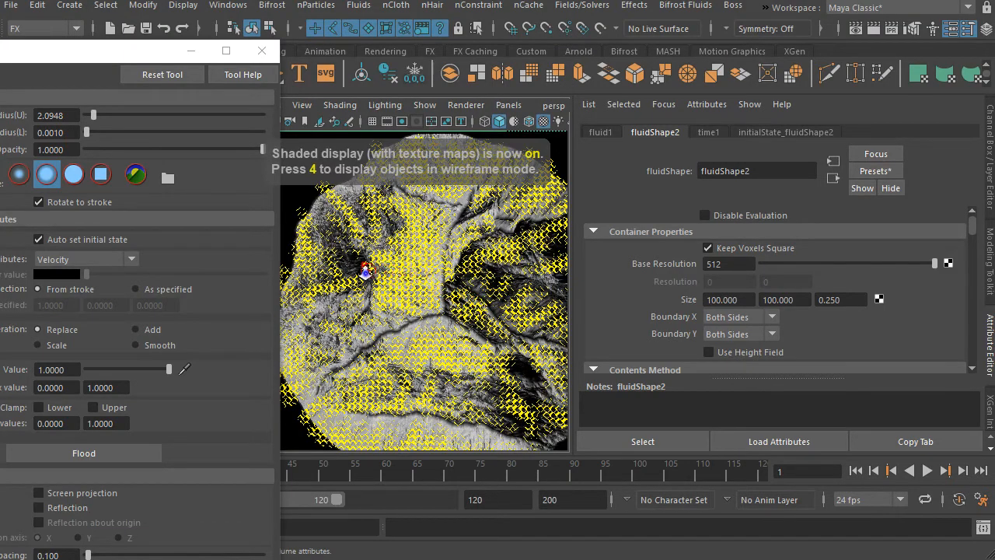
right_click_drag(313, 246, 373, 257, "alt")
middle_click_drag(472, 302, 435, 335, "alt")
right_click_drag(459, 399, 608, 346, "alt")
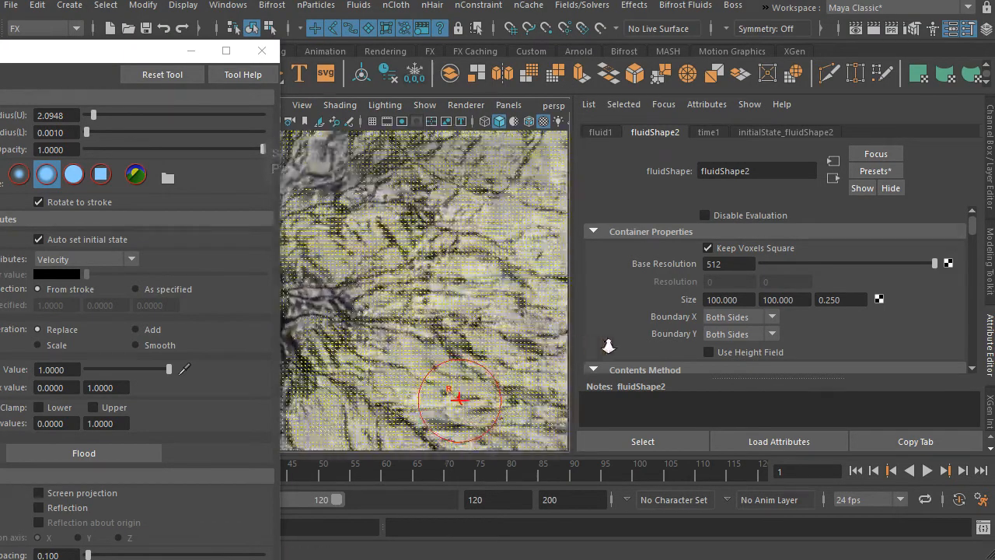
middle_click_drag(500, 304, 428, 355, "alt")
right_click_drag(429, 355, 334, 342, "alt")
right_click_drag(440, 311, 404, 339, "alt")
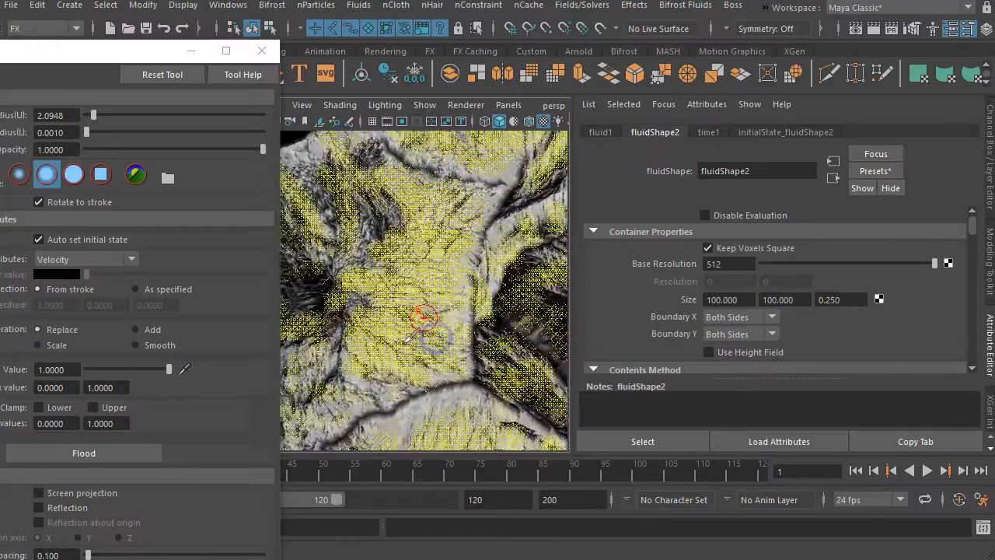
- Examine the velocity arrows along the terrain's ridges and valleys up close, finishing with the overall terrain in view
middle_click_drag(408, 340, 332, 350, "alt")
mouse_move(517, 330)
middle_mouse_down("alt")
mouse_move(451, 342)
mouse_move(444, 304)
mouse_move(506, 238)
middle_mouse_up("alt")
middle_click_drag(482, 342, 540, 249, "alt")
middle_click_drag(467, 293, 540, 296, "alt")
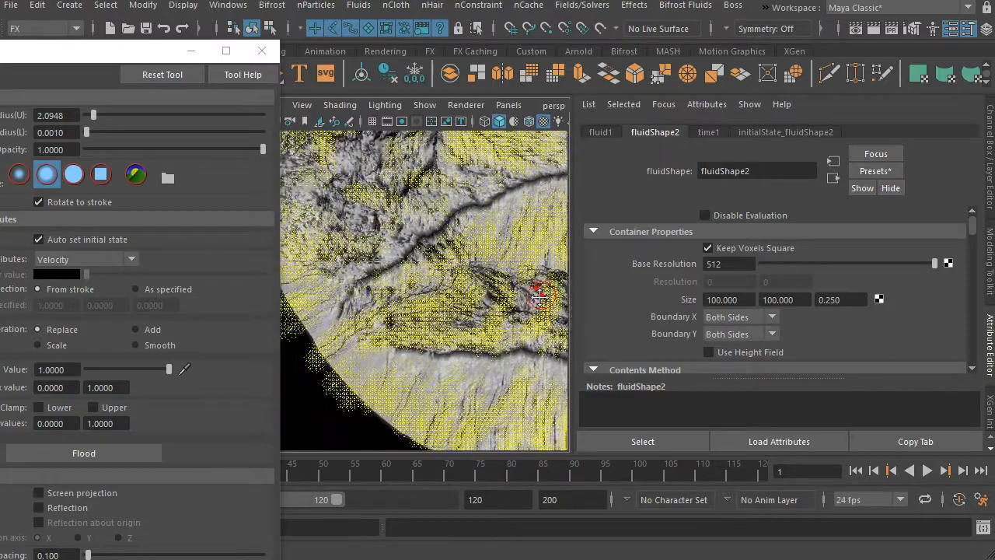
left_click_drag(114, 58, 16, 61)
middle_click_drag(430, 280, 369, 307, "alt")
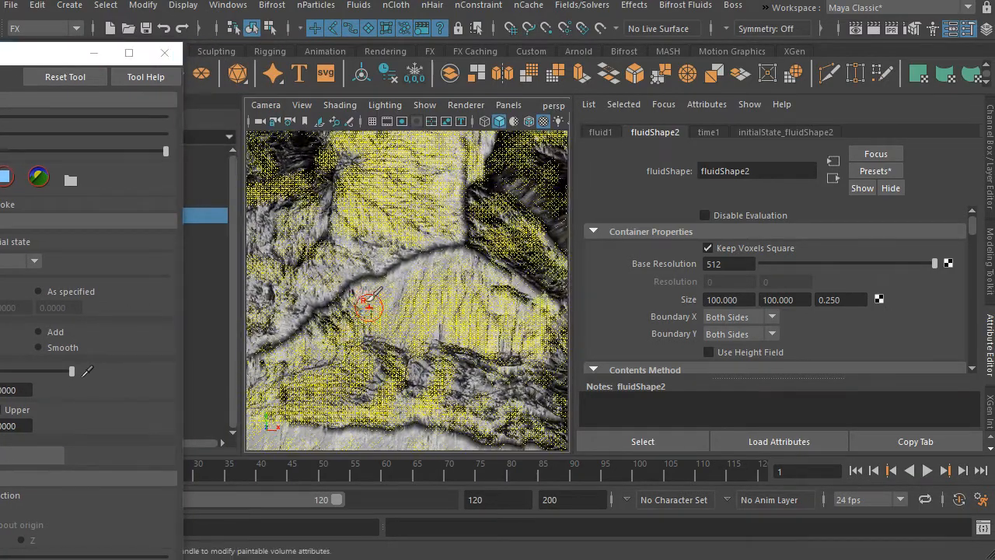
right_click_drag(363, 310, 532, 302, "alt")
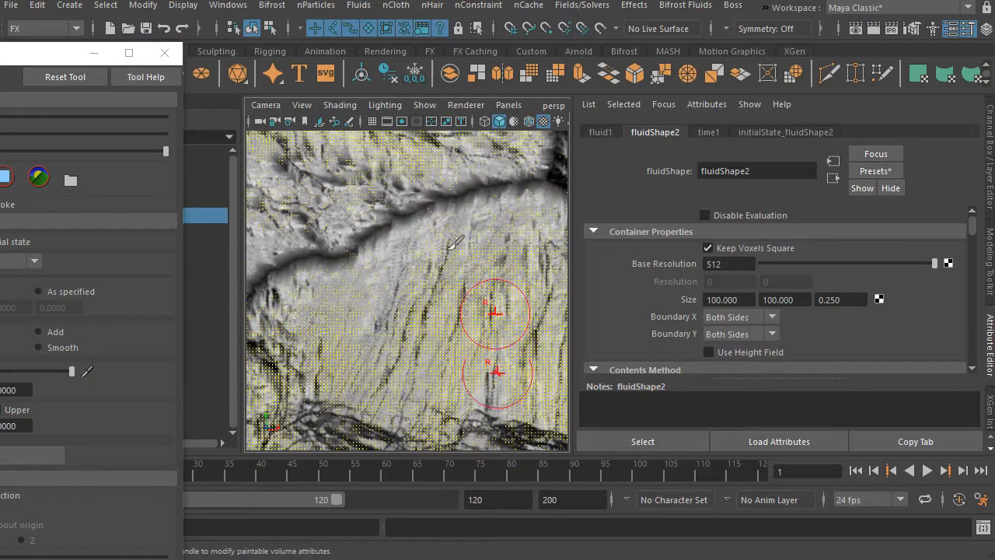
middle_click_drag(487, 382, 402, 233, "alt")
middle_click_drag(474, 365, 490, 200, "alt")
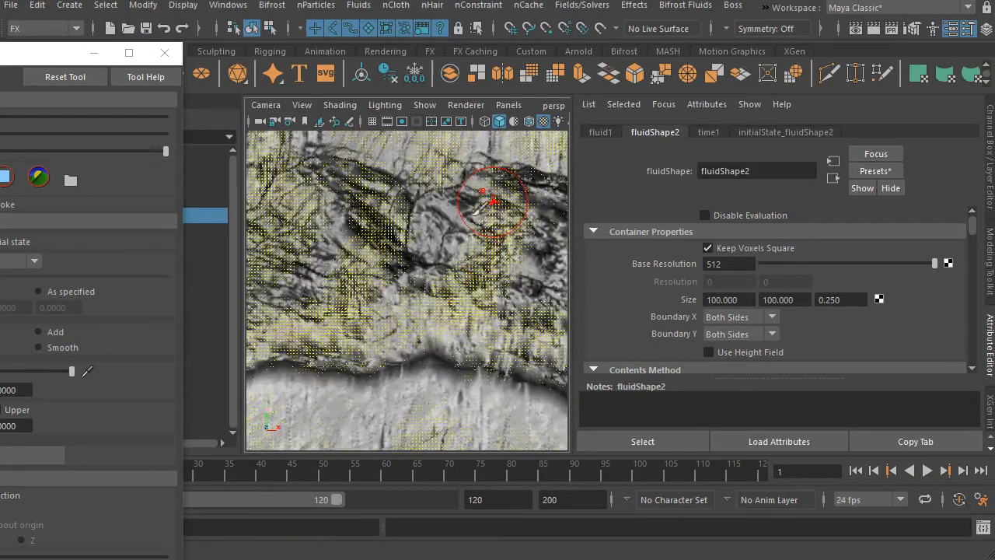
middle_click_drag(483, 268, 479, 203, "alt")
middle_click_drag(466, 313, 506, 216, "alt")
middle_click_drag(549, 291, 401, 243, "alt")
middle_click_drag(480, 210, 537, 311, "alt")
right_click_drag(501, 293, 385, 285, "alt")
left_click_drag(386, 281, 415, 326, "alt")
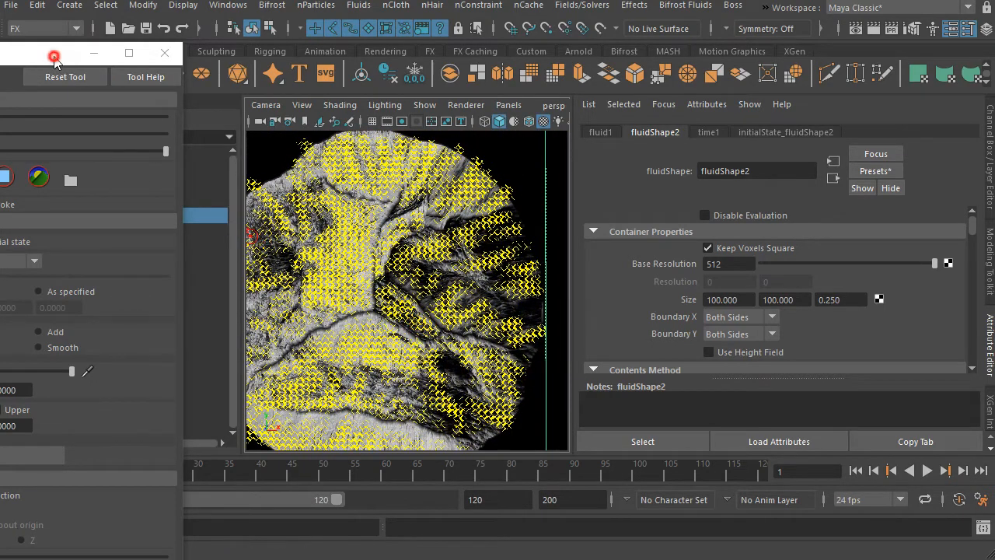
- Change the Paint Fluids Tool's paintable attribute to Density and then to Color
left_click_drag(54, 54, 201, 32)
left_click(182, 242)
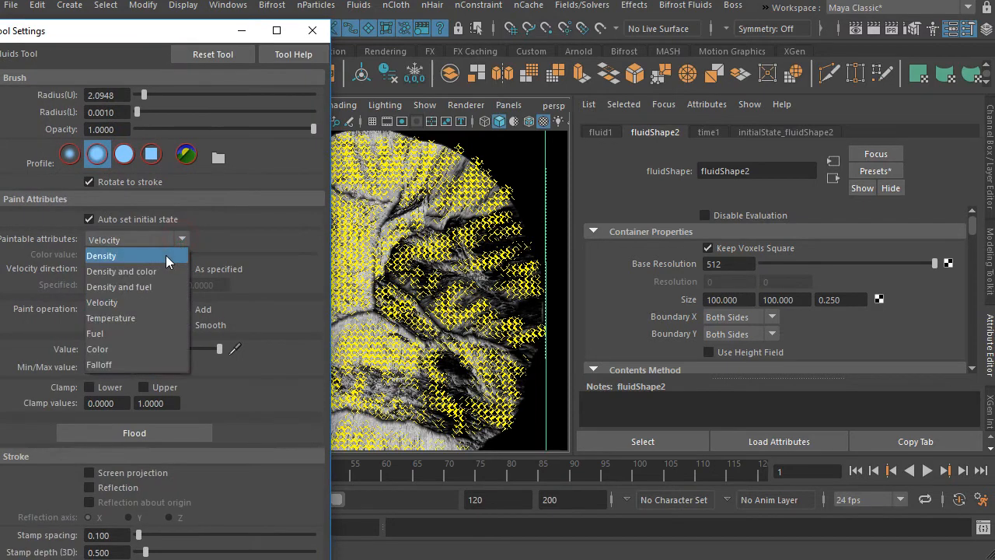
left_click(156, 256)
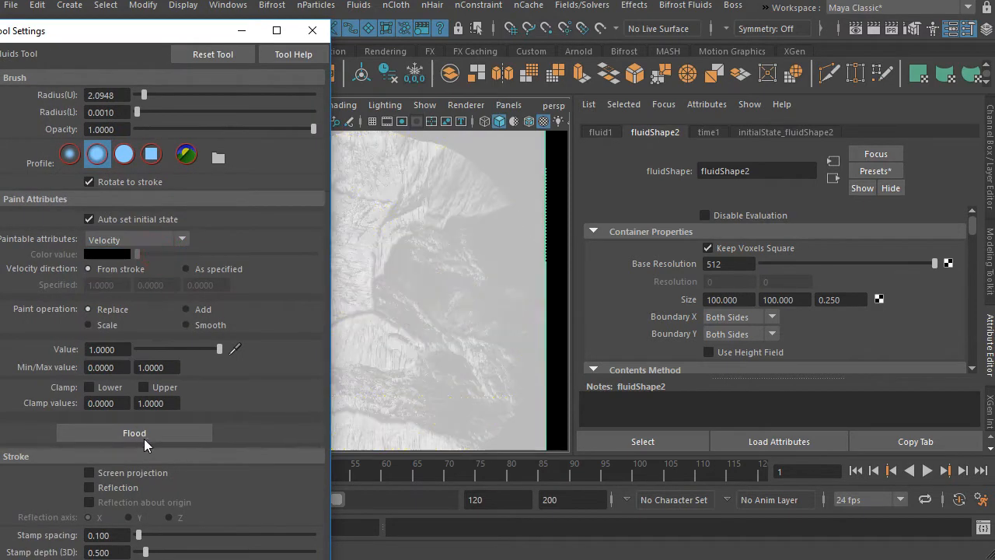
left_click(161, 240)
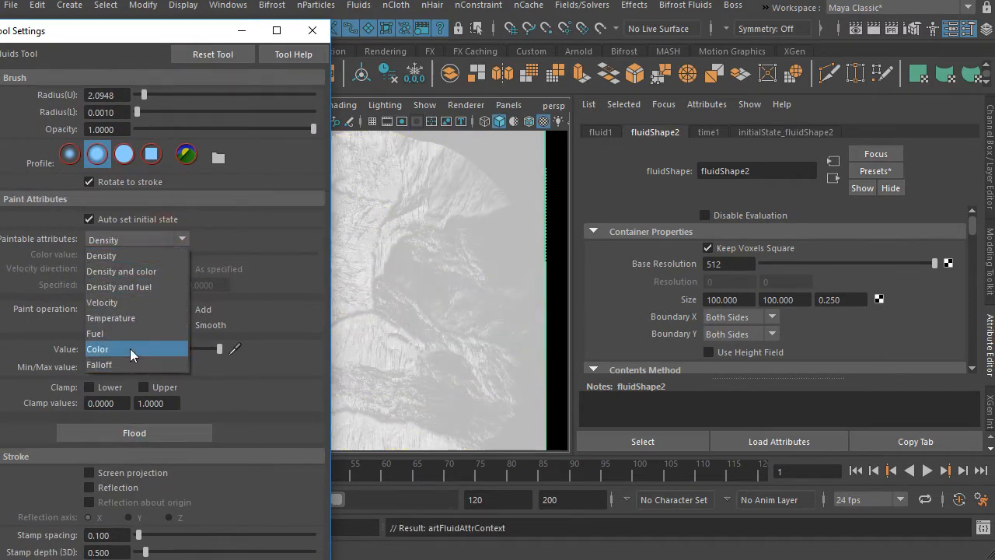
left_click(129, 350)
- Review the attribute map import options for the Color attribute and close the tool settings
left_click(183, 32)
left_click_drag(219, 12, 263, 0)
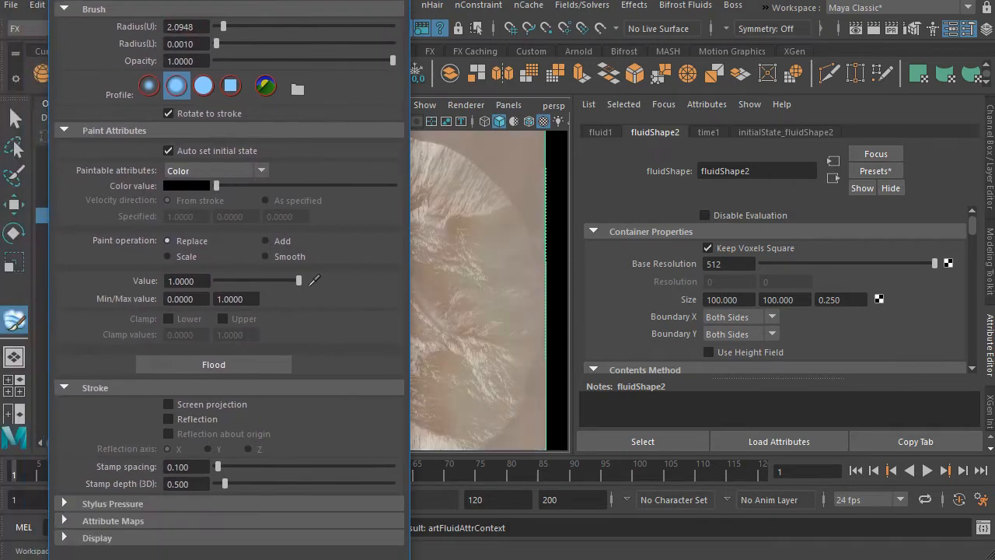
left_click(177, 527)
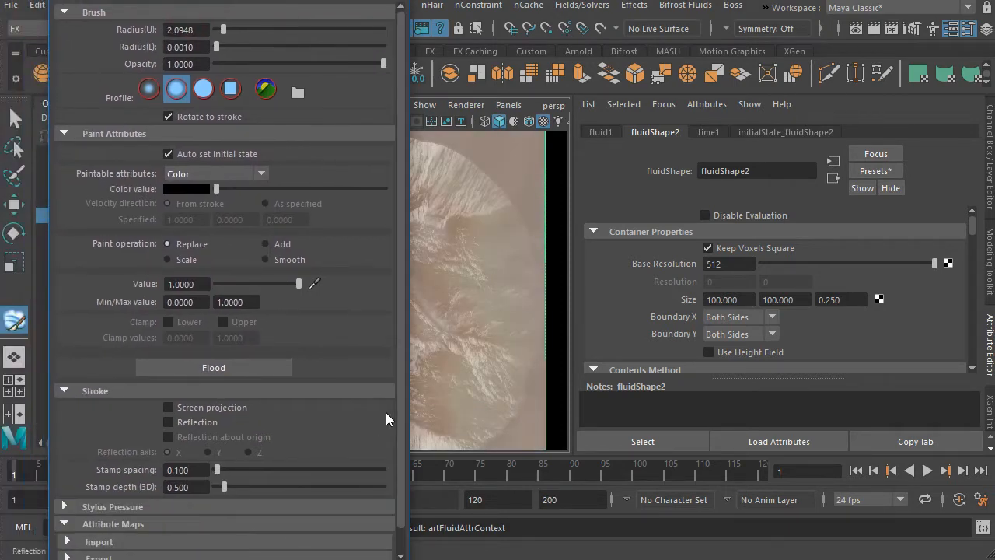
left_click_drag(398, 387, 404, 462)
left_click(139, 517)
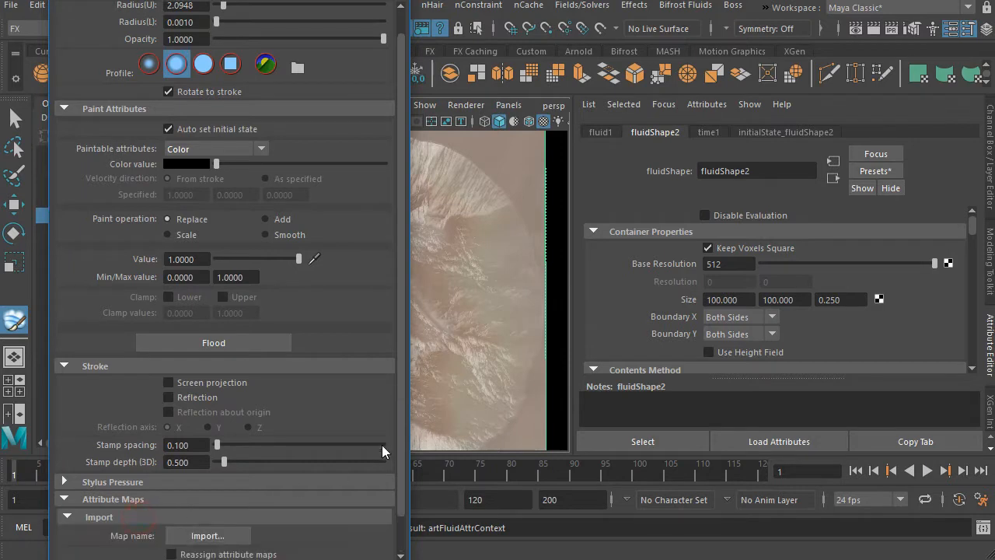
left_click_drag(401, 419, 401, 458)
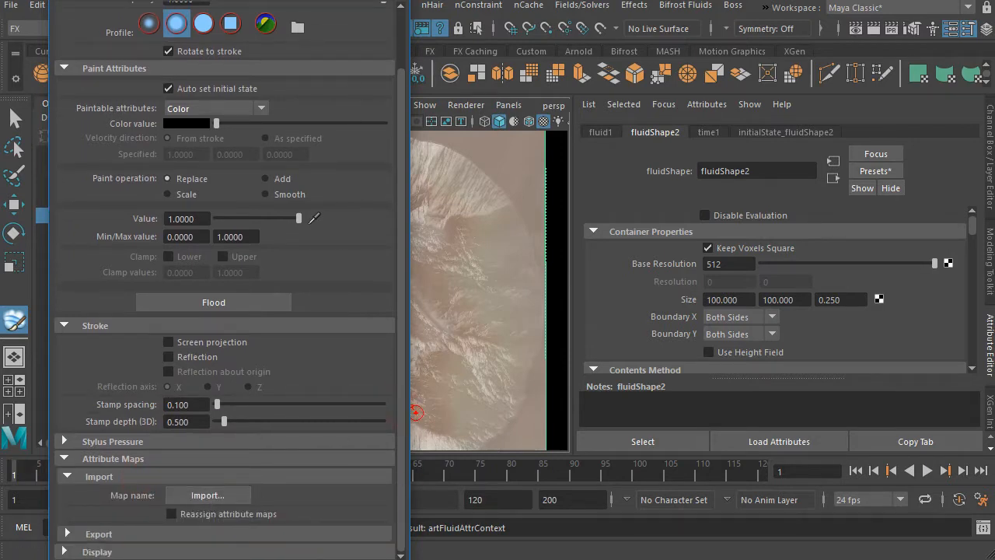
left_click(395, 0)
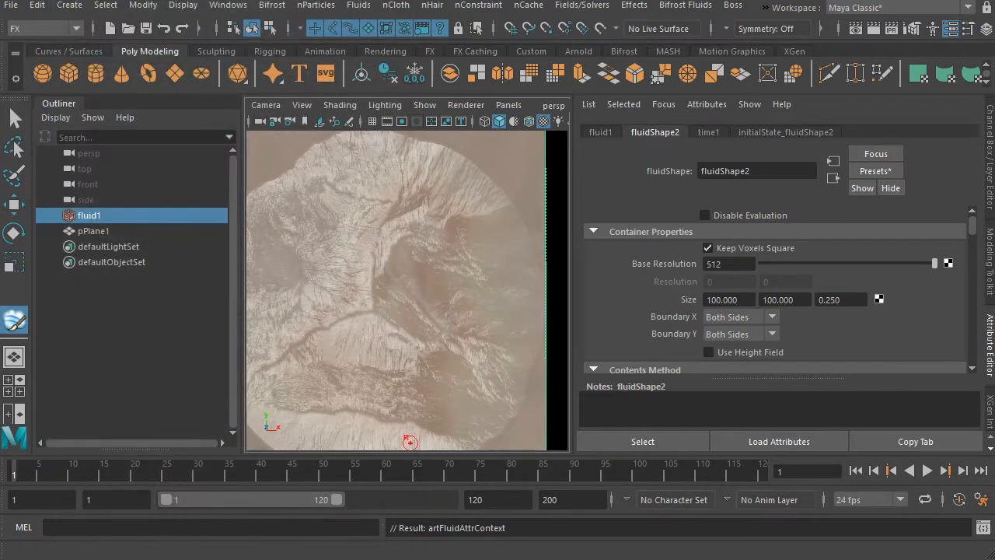
- Switch to Photoshop and view Layer 0 of mountainheight.png on its own, followed by Layer 0 copy with Layer 1 hidden
key("alt+Tab")
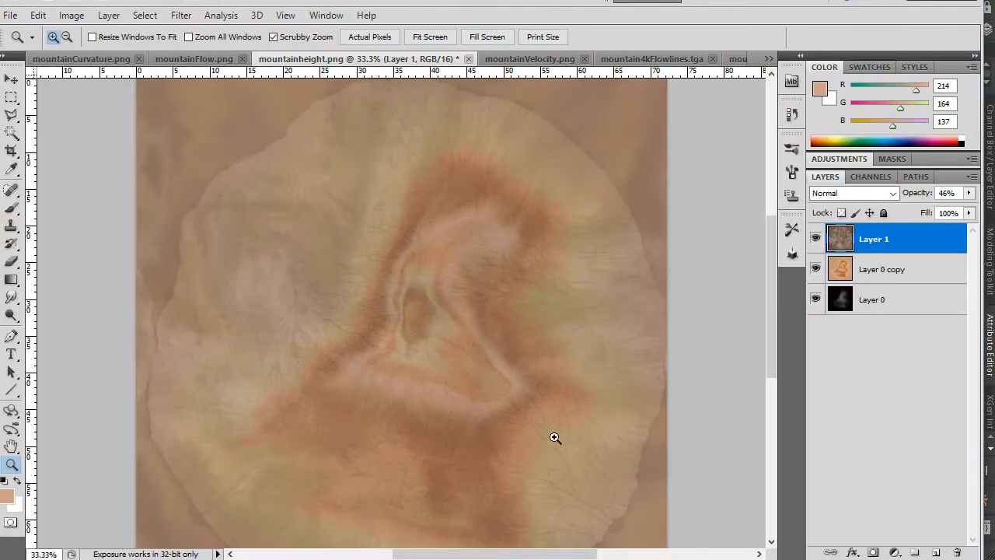
left_click(816, 240)
left_click(815, 269)
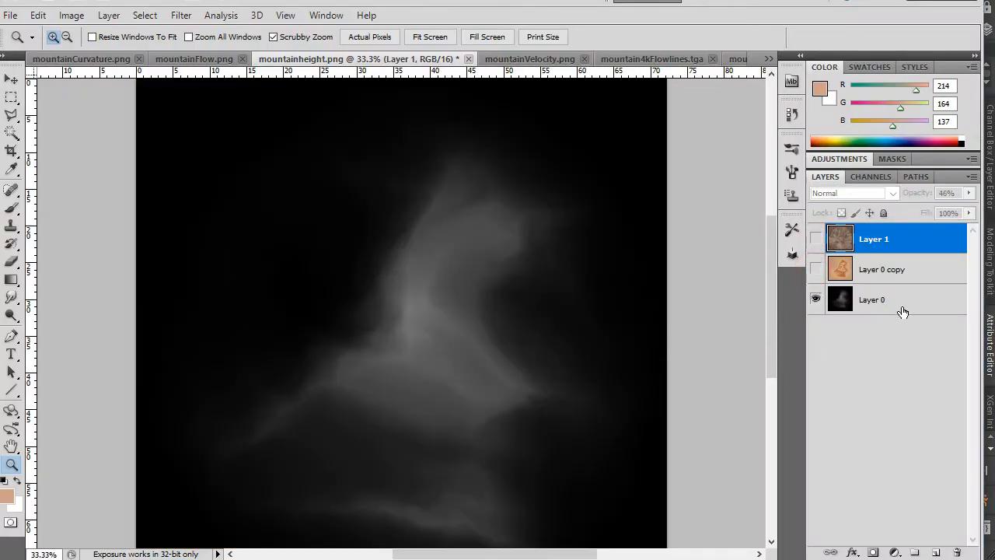
left_click(889, 306)
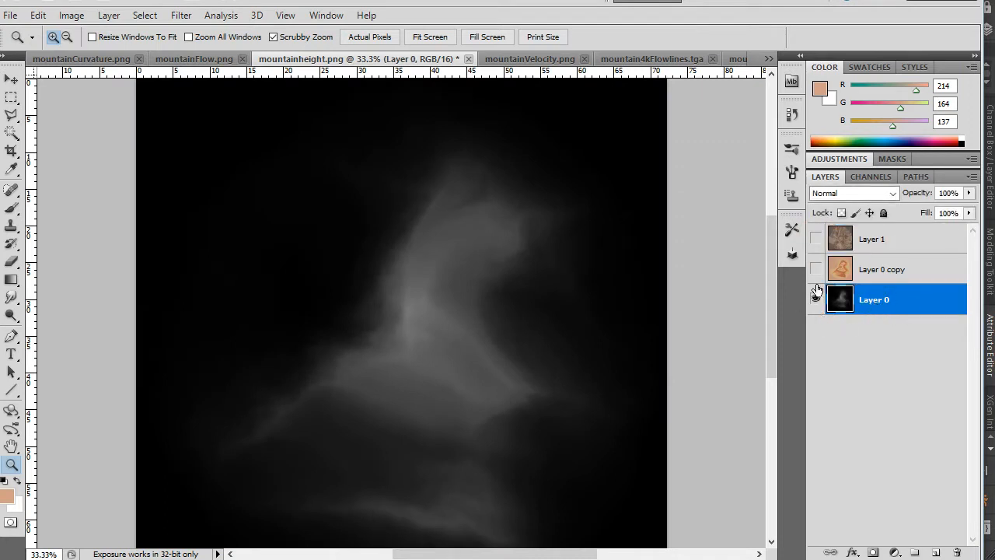
left_click(816, 269)
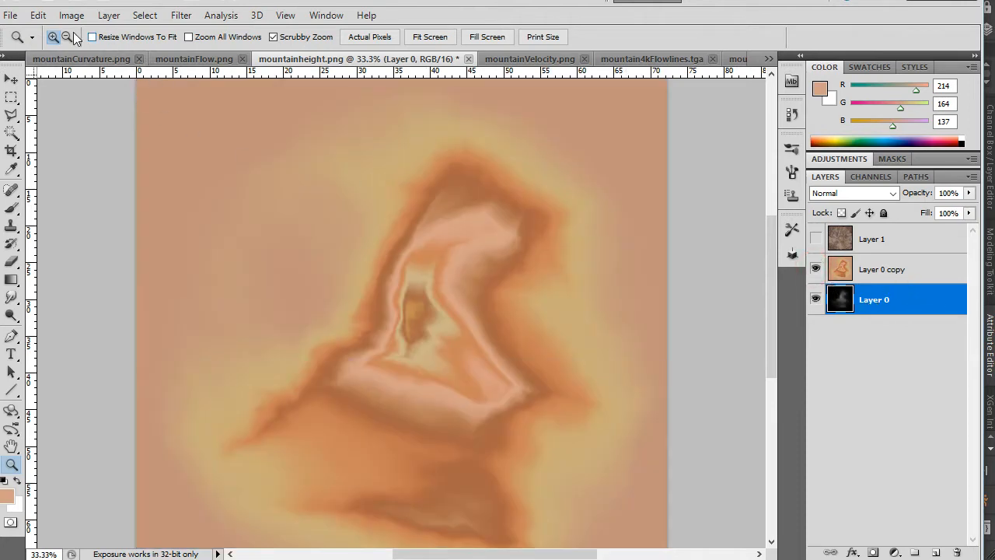
- Review the Gradient Map adjustment and its Gradient Editor for Layer 0, and cancel both dialogs
left_click(37, 15)
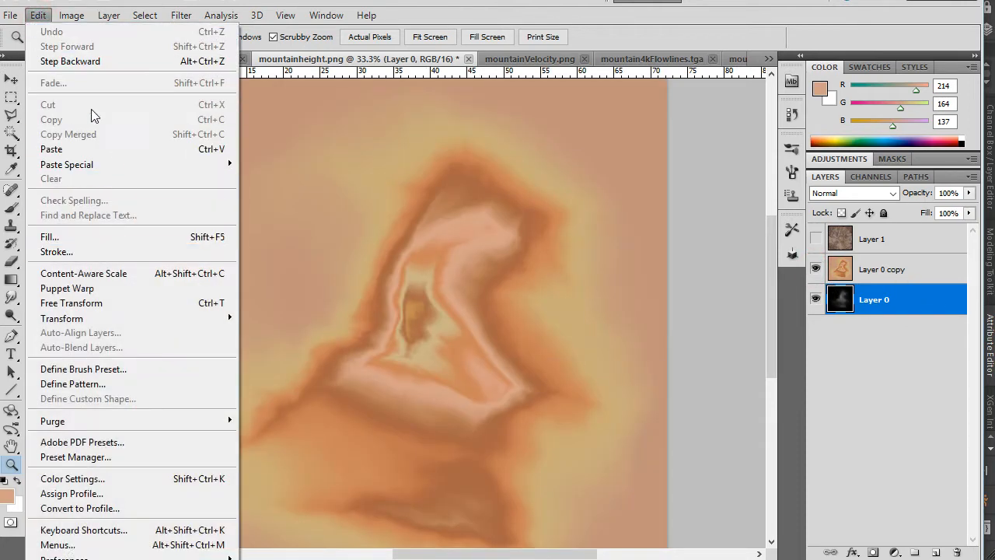
mouse_move(72, 14)
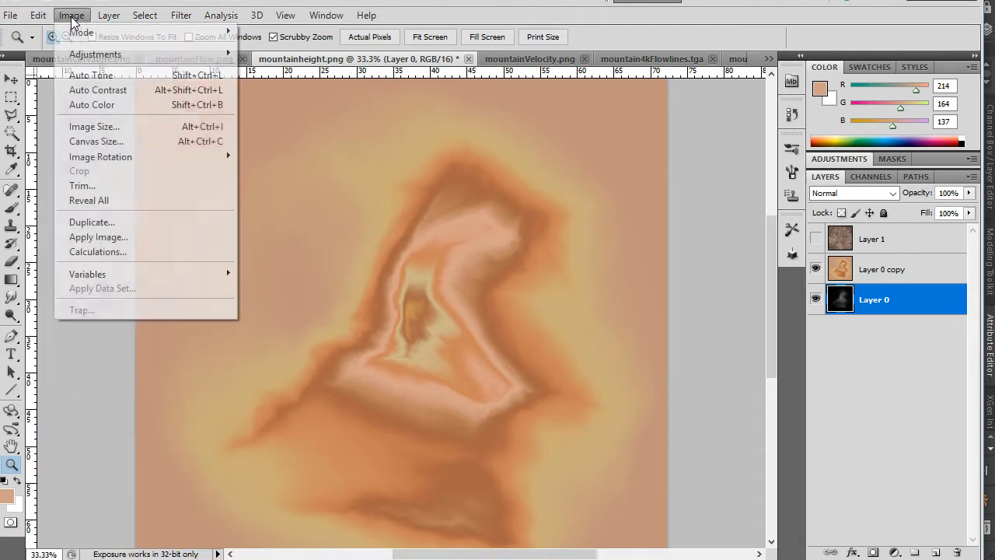
mouse_move(148, 54)
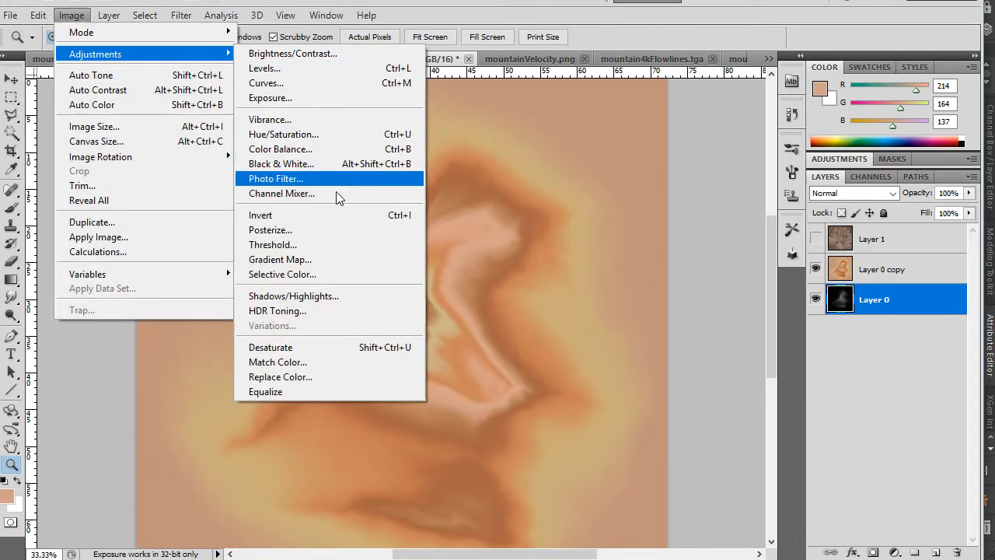
left_click(313, 262)
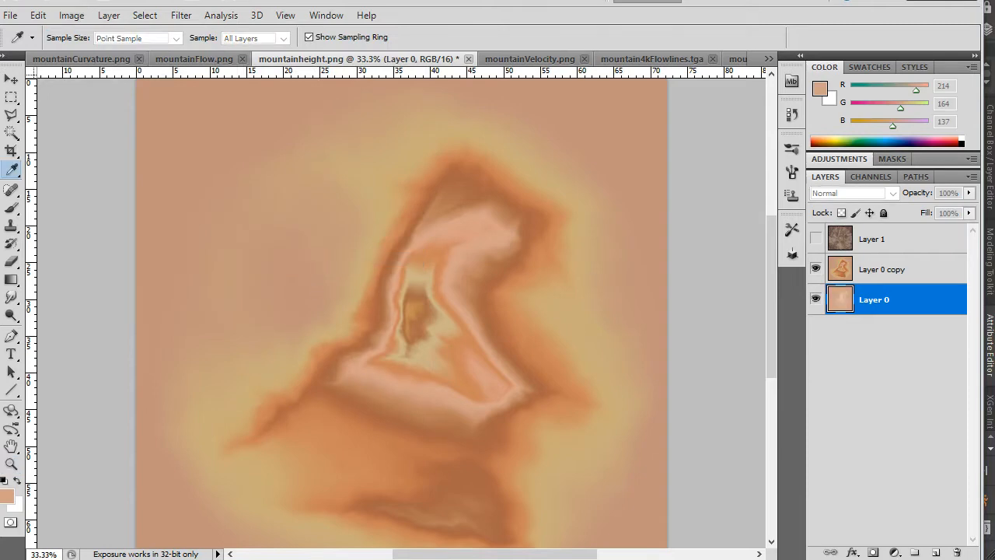
left_click(568, 238)
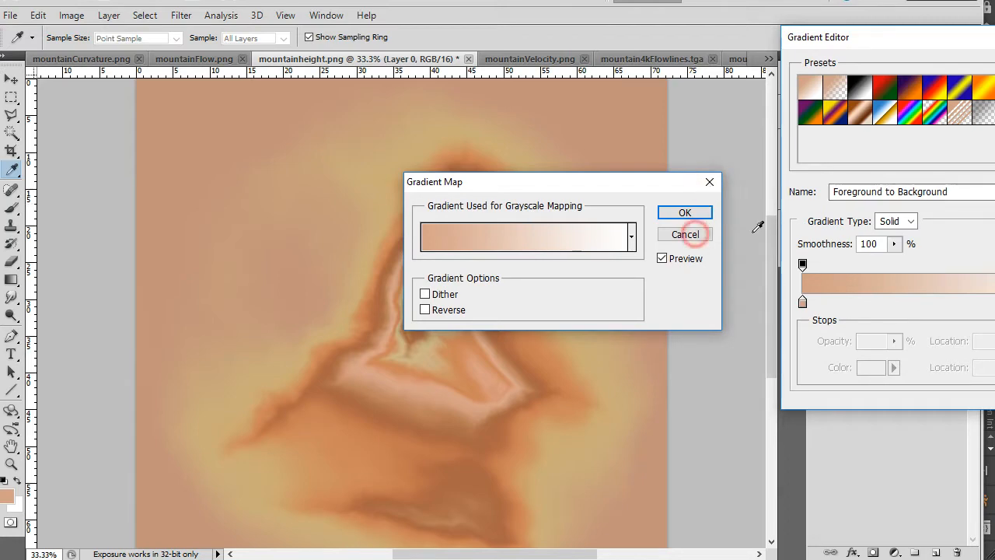
key("Escape")
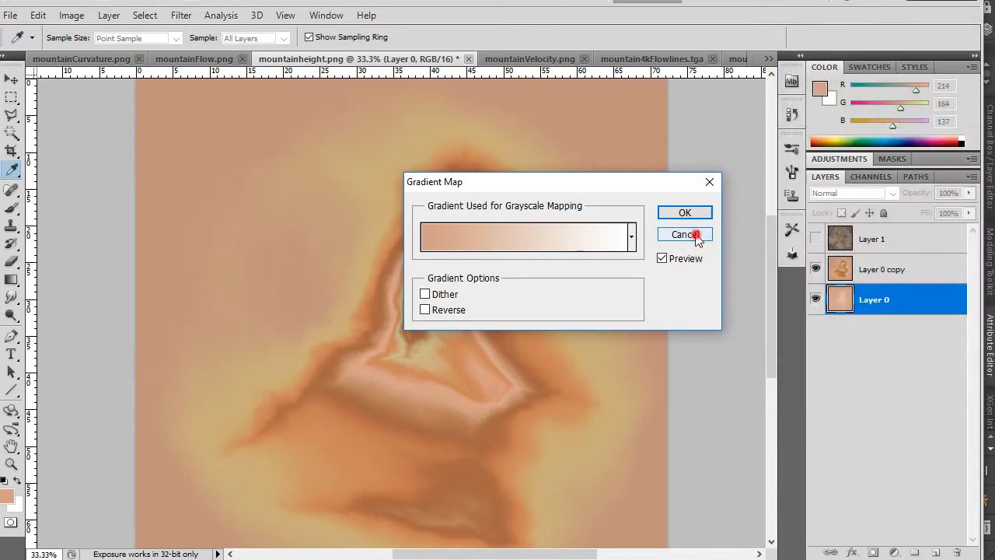
left_click(695, 235)
key("z")
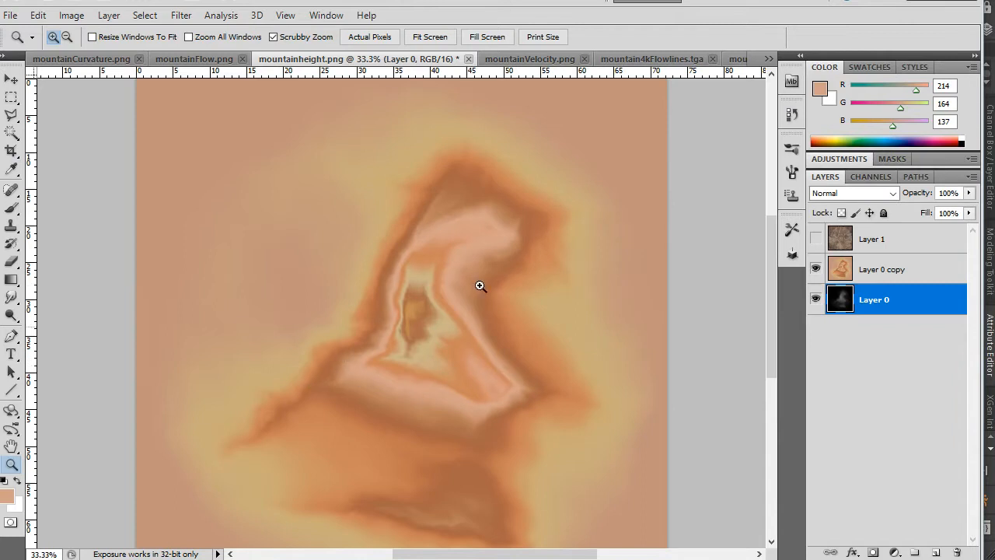
- Compare Layer 0 with Layer 0 copy by toggling the copy's visibility, and show Layer 1 again
left_click(816, 268)
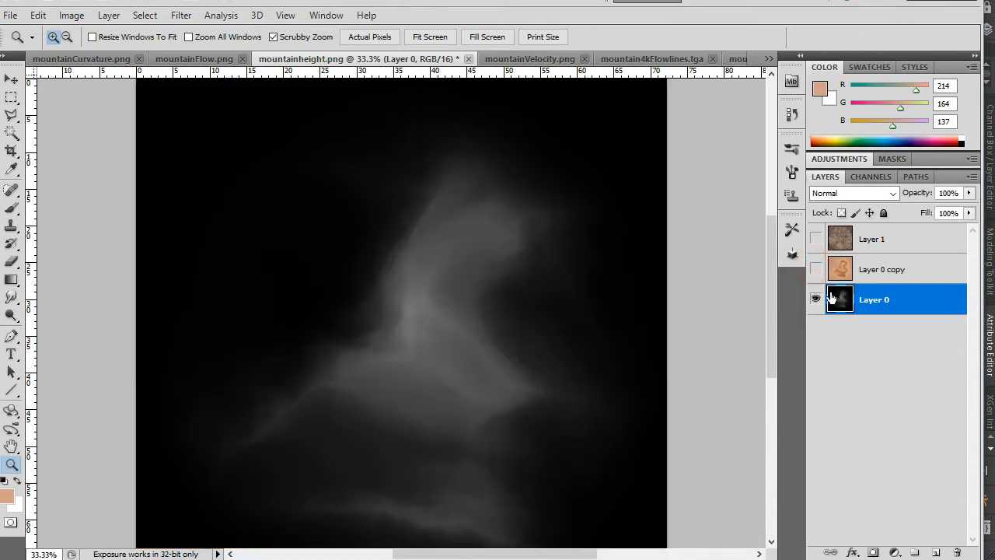
left_click(816, 268)
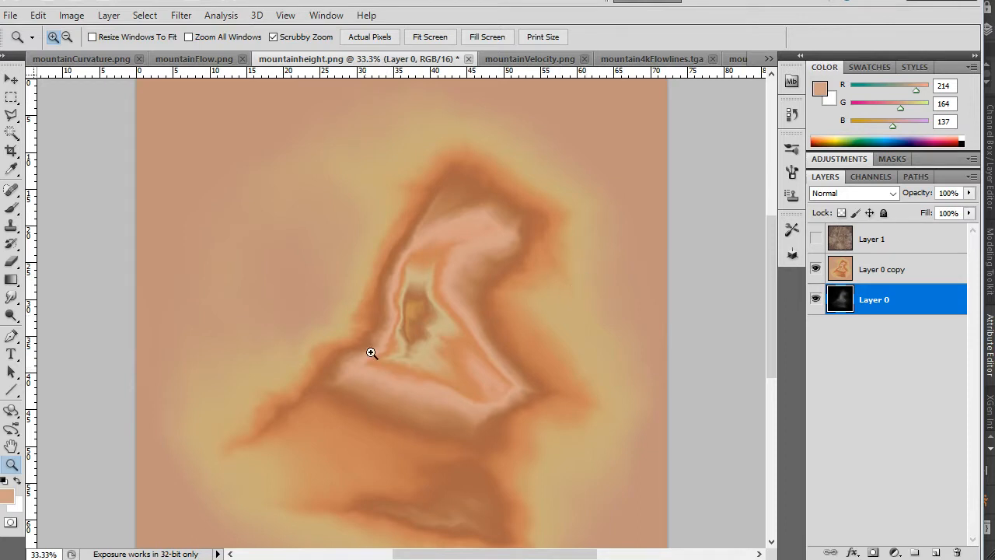
left_click(816, 241)
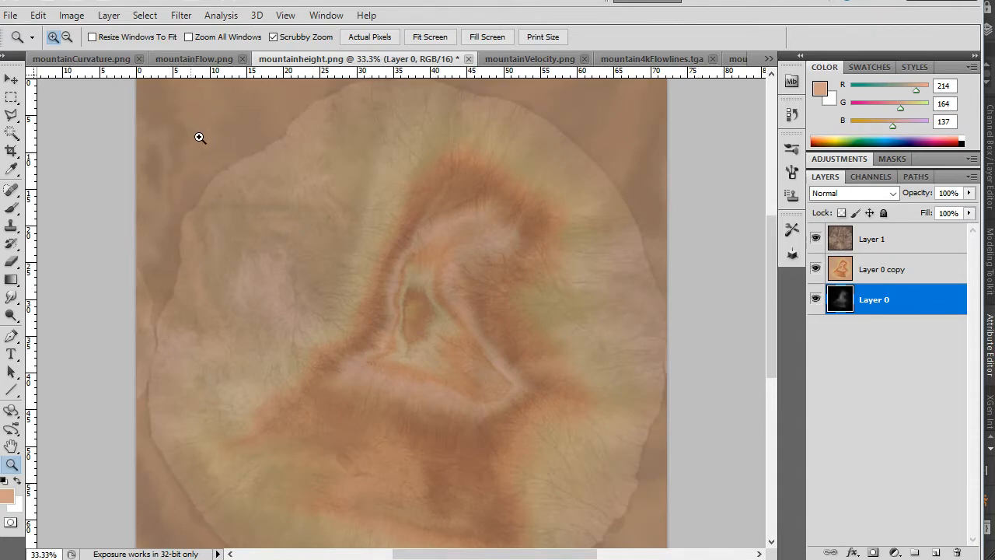
left_click(145, 15)
mouse_move(180, 15)
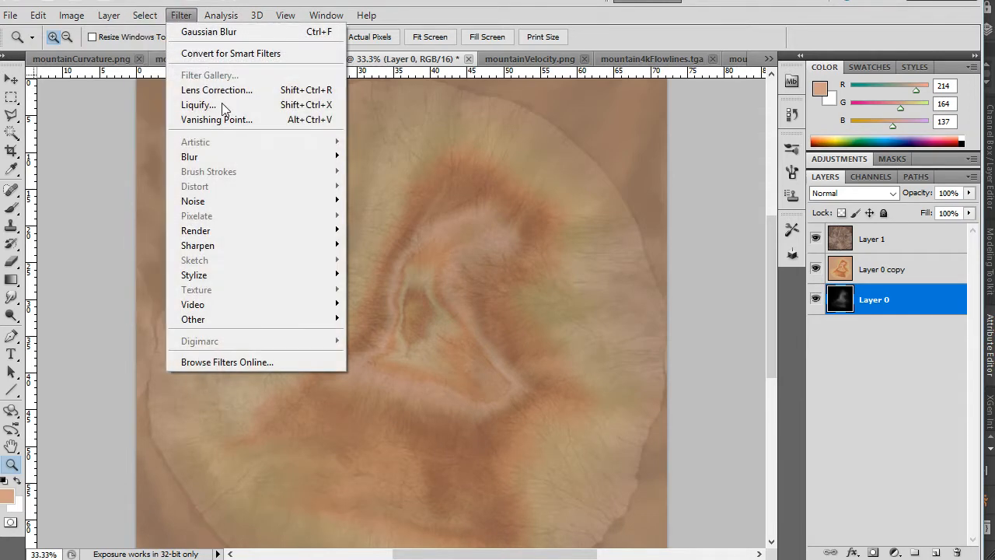
mouse_move(251, 231)
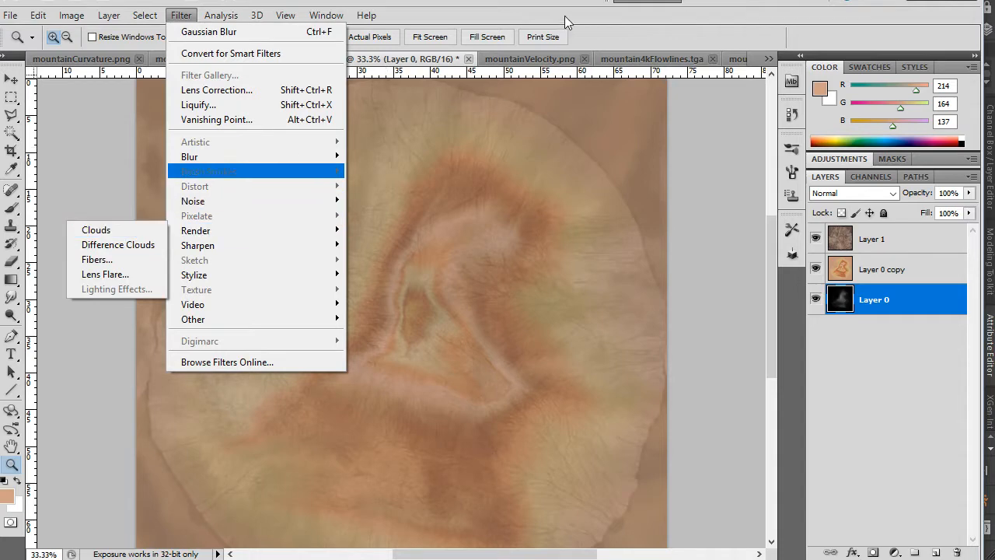
left_click(627, 16)
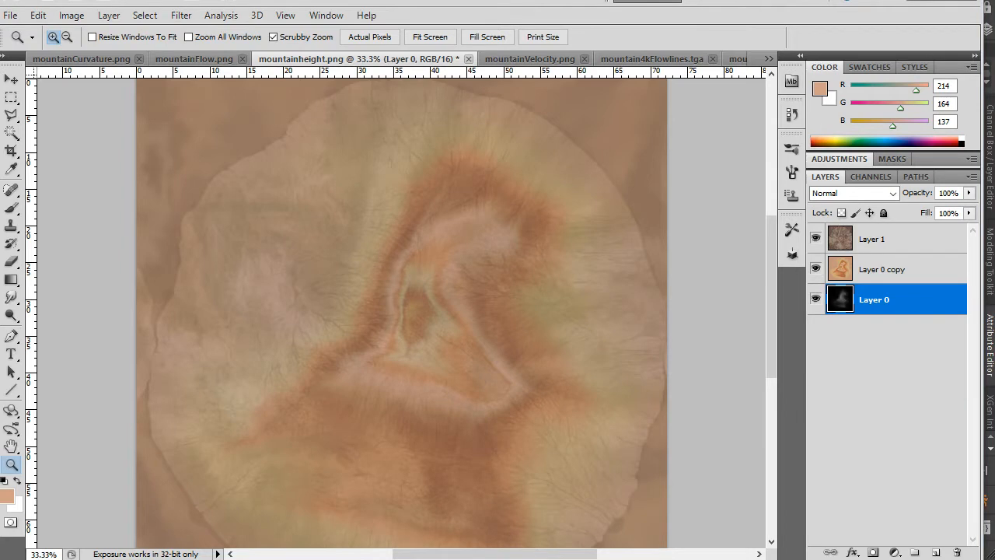
- Switch to Maya, leave the Paint Fluids Tool for the Select tool, and play the fluid simulation to frame 28
key("alt+Tab")
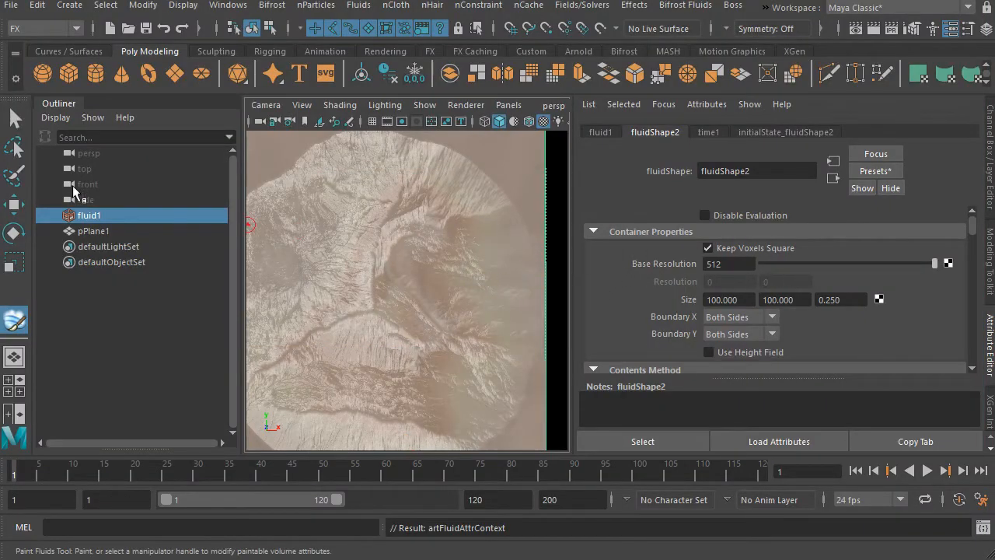
left_click(13, 205)
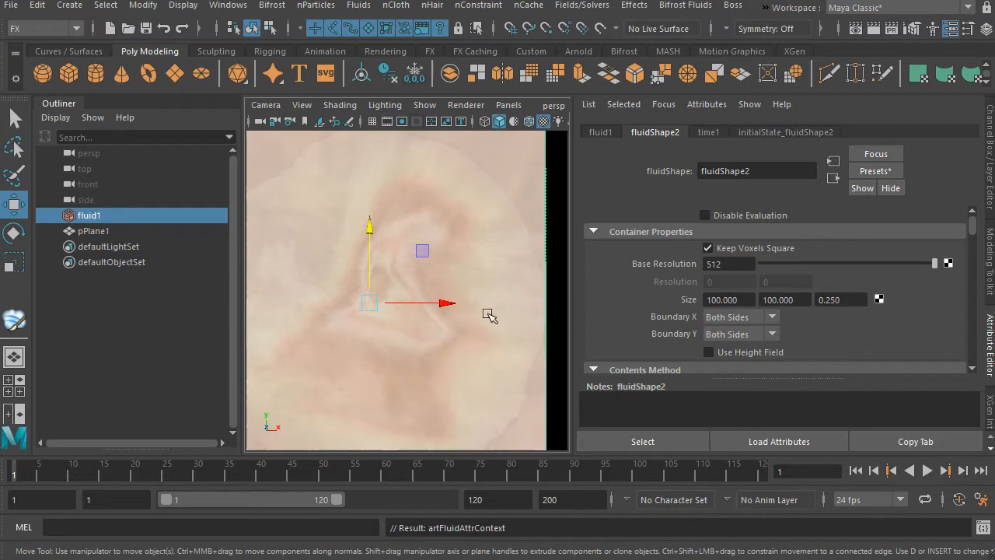
middle_click_drag(435, 336, 464, 339, "alt")
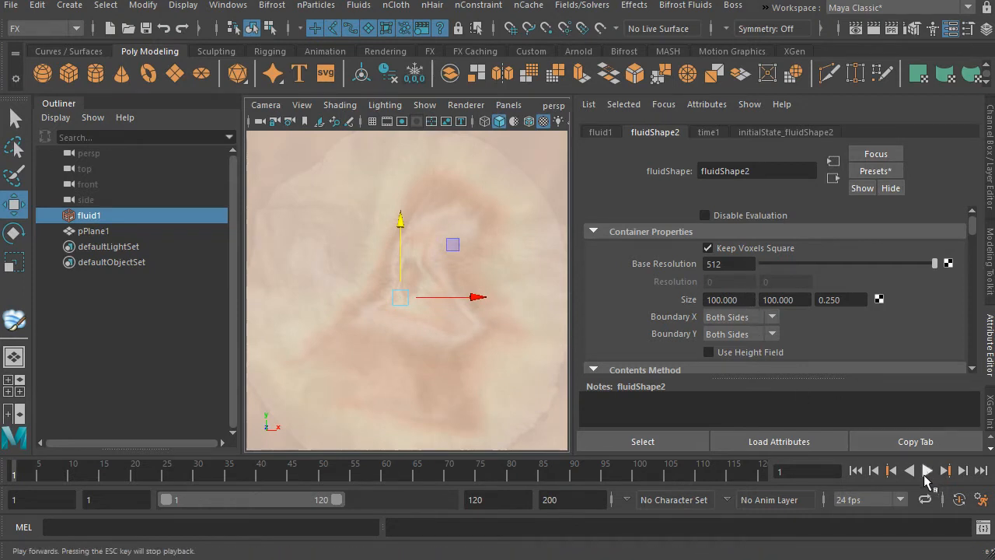
left_click(15, 118)
left_click(928, 471)
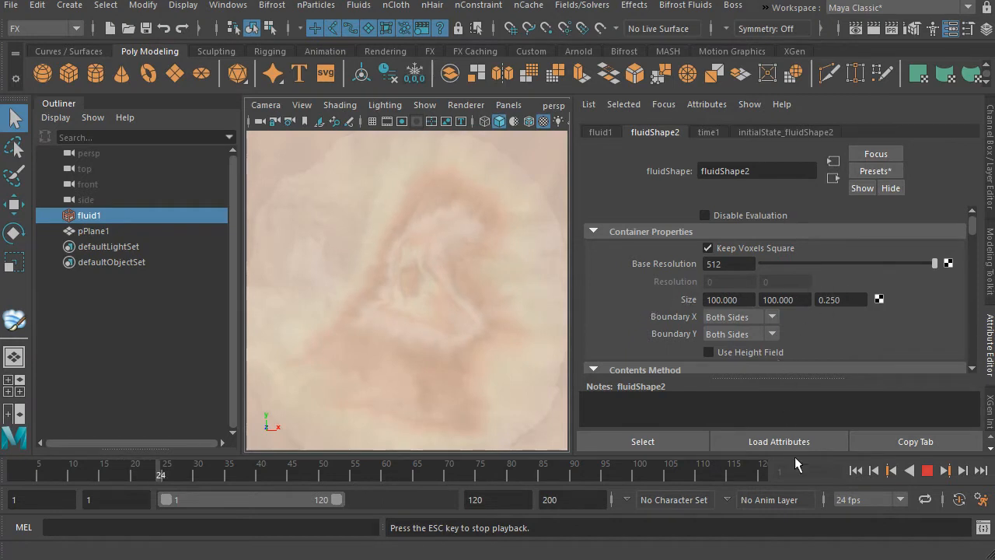
left_click(925, 470)
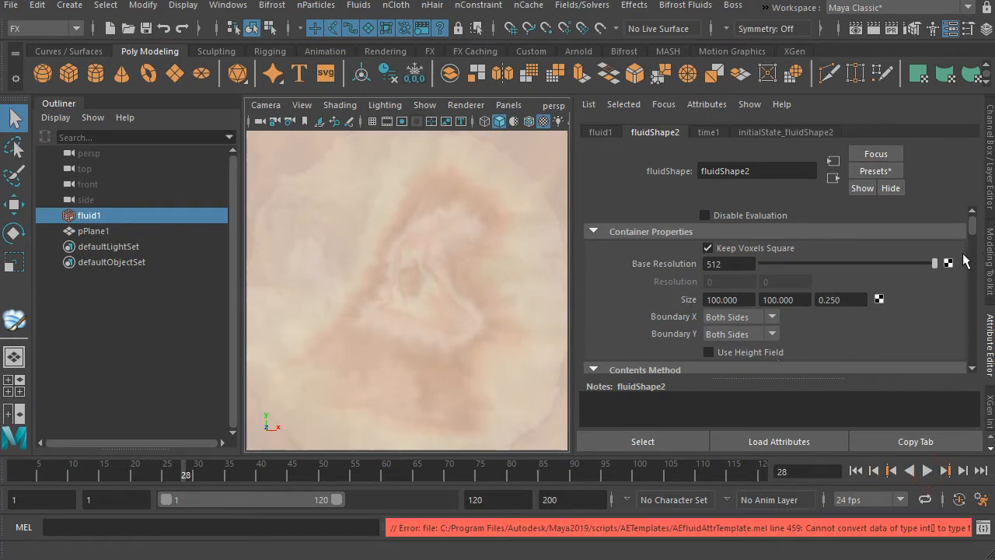
- Review fluidShape2's Dynamic Simulation, Density and Velocity settings, and resume playing the fluid simulation
left_click_drag(973, 237, 982, 268)
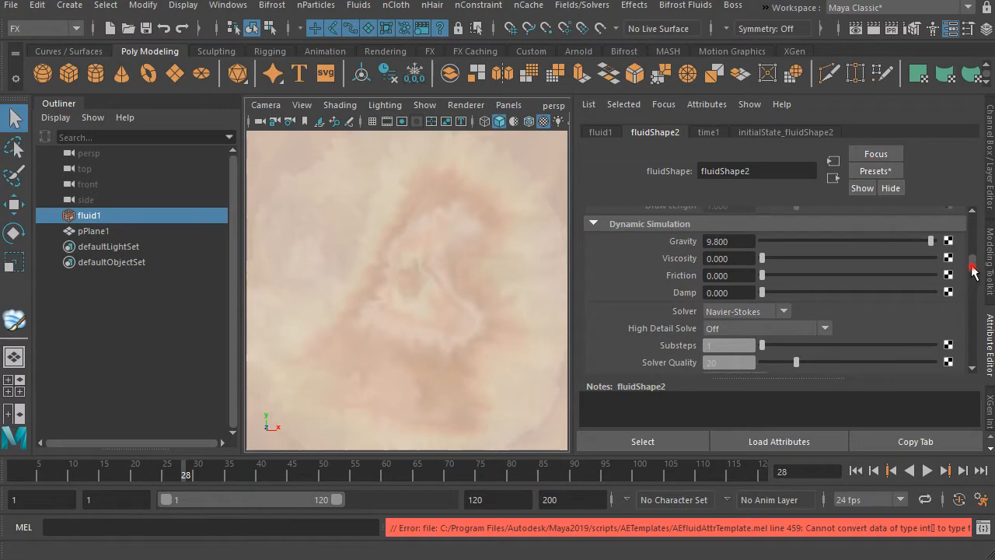
scroll(925, 300, "down", 3)
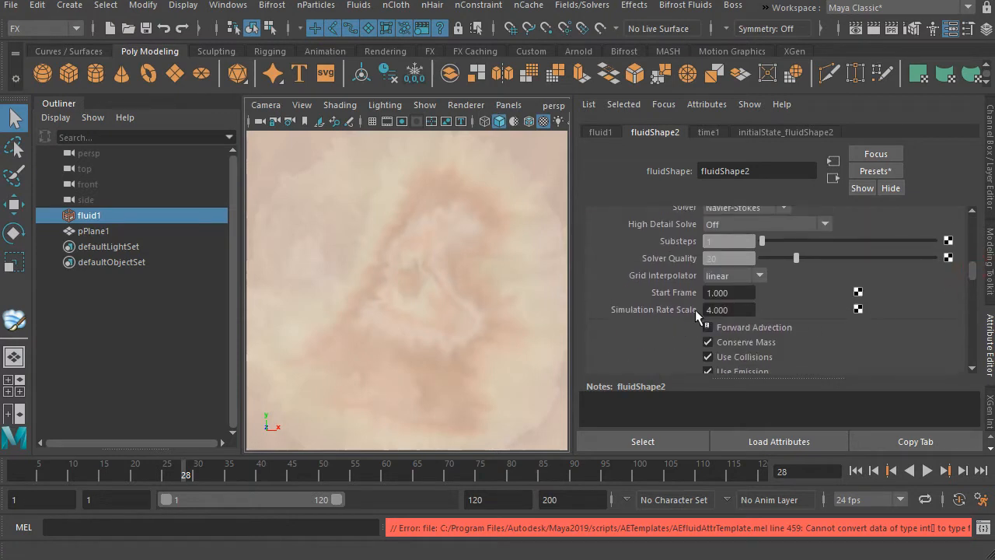
left_click_drag(972, 277, 978, 289)
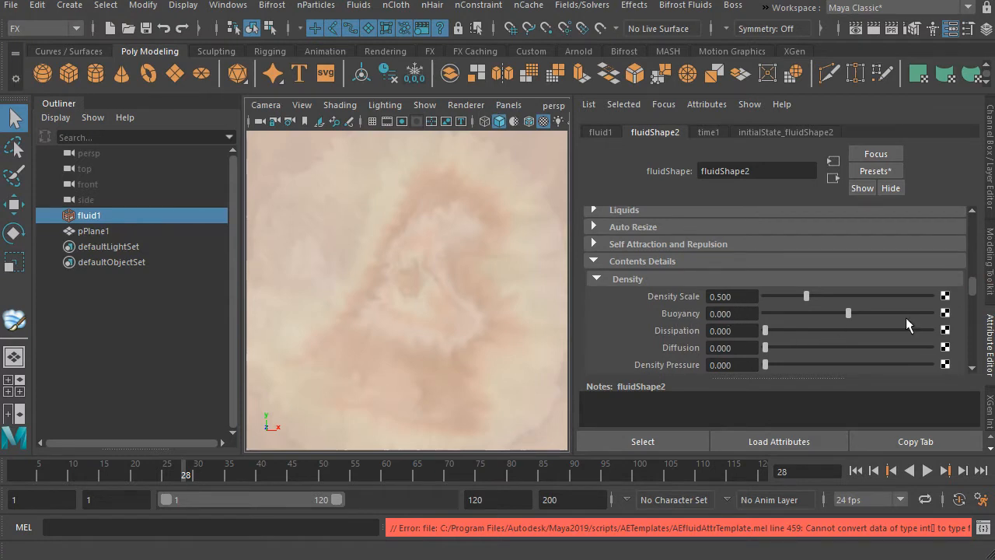
left_click_drag(976, 289, 957, 298)
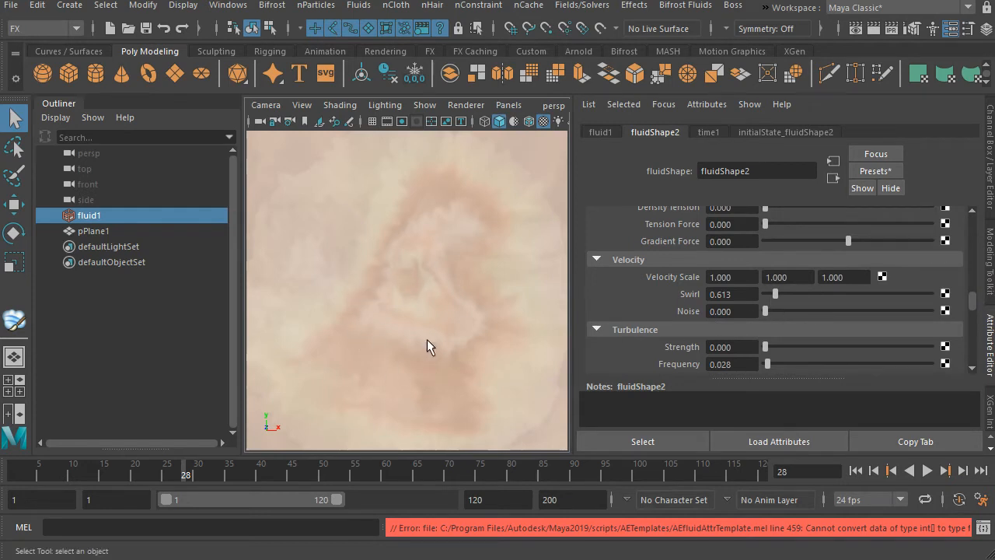
left_click(926, 470)
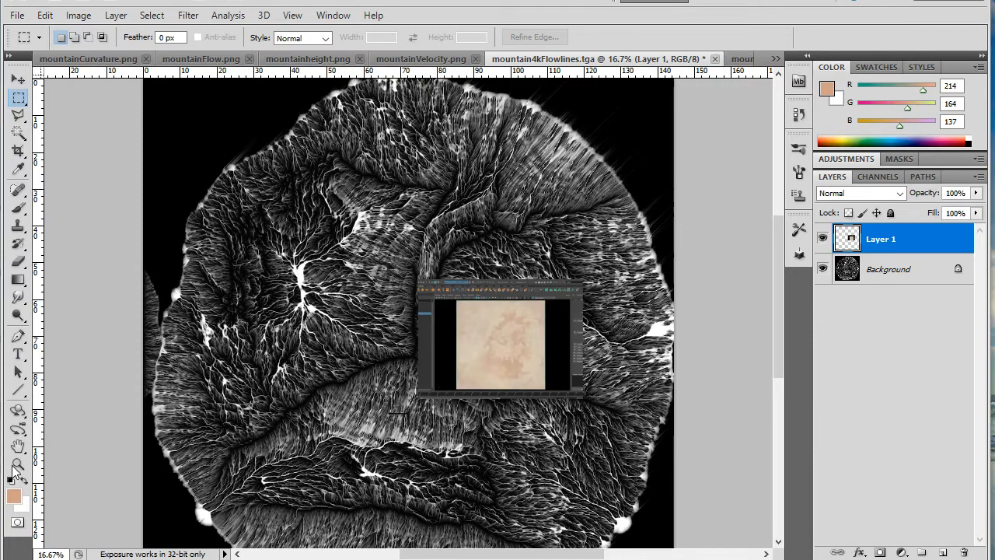
- In Photoshop's mountain4kFlowlines.tga, delete the parts of the Layer 1 screenshot above and to the right of the fluid square
left_click(17, 465)
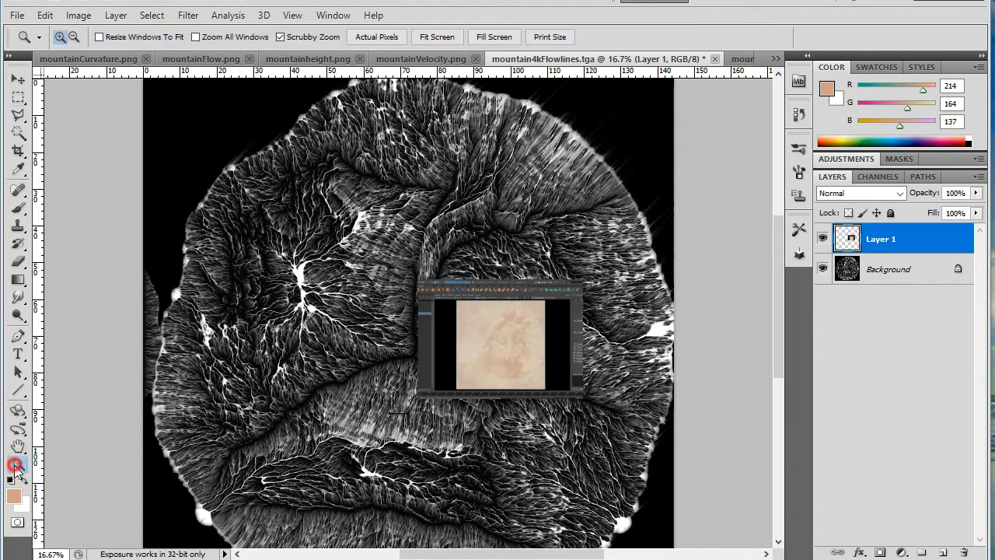
left_click(514, 358)
left_click(526, 362)
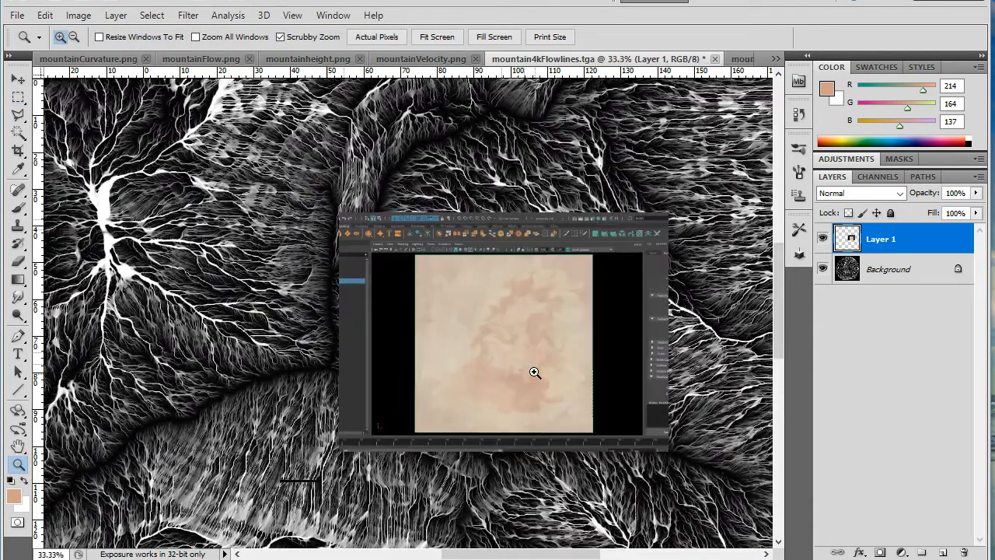
left_click(532, 369)
left_click(18, 97)
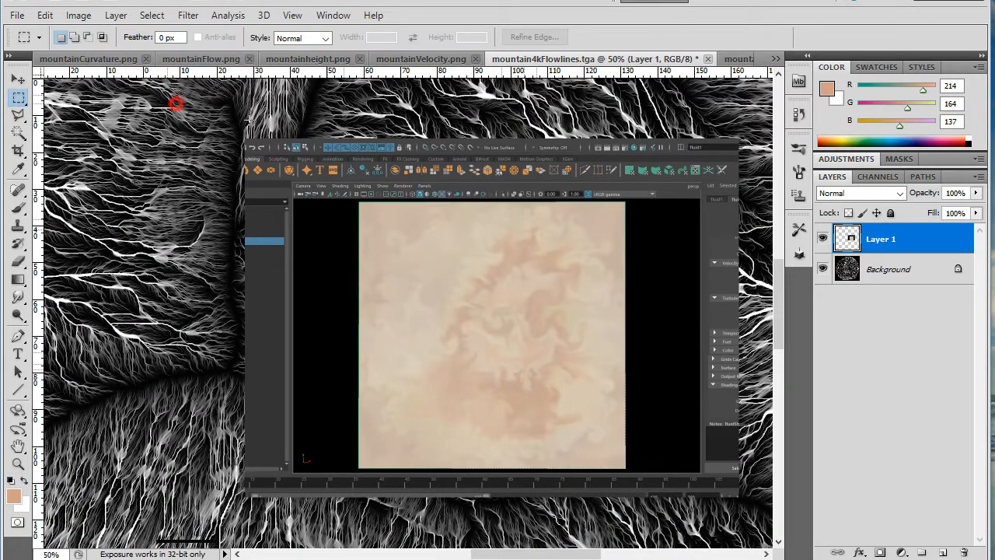
left_click_drag(178, 101, 625, 201)
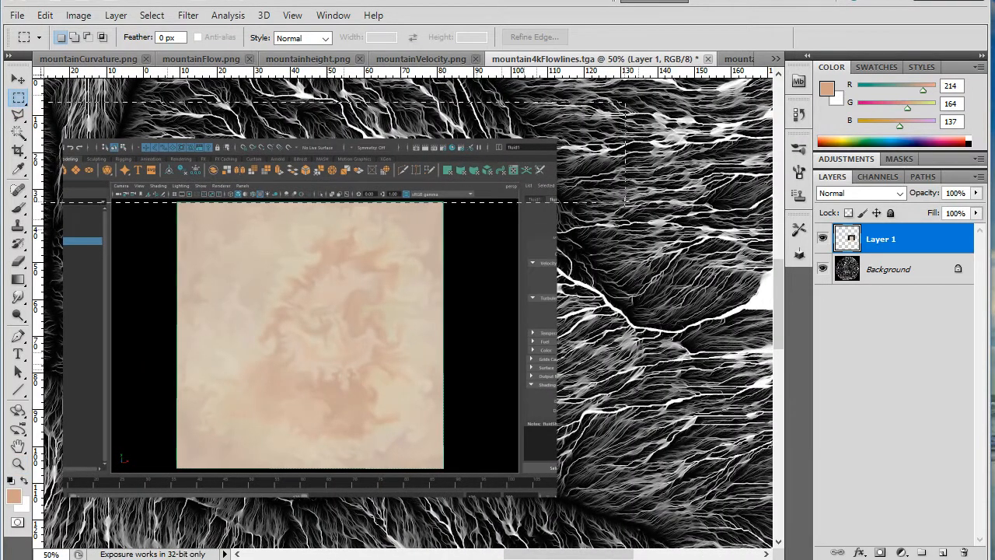
key("Delete")
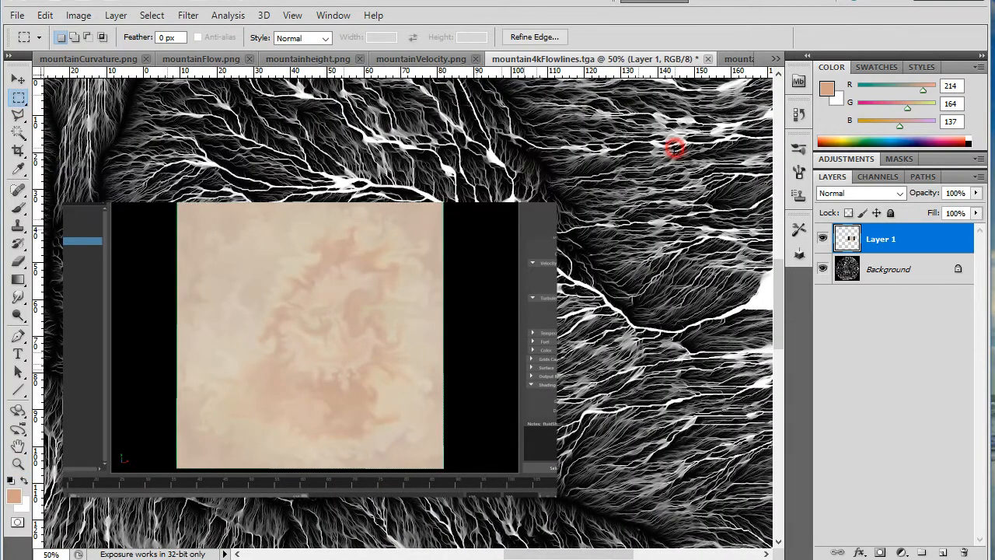
left_click_drag(675, 146, 443, 527)
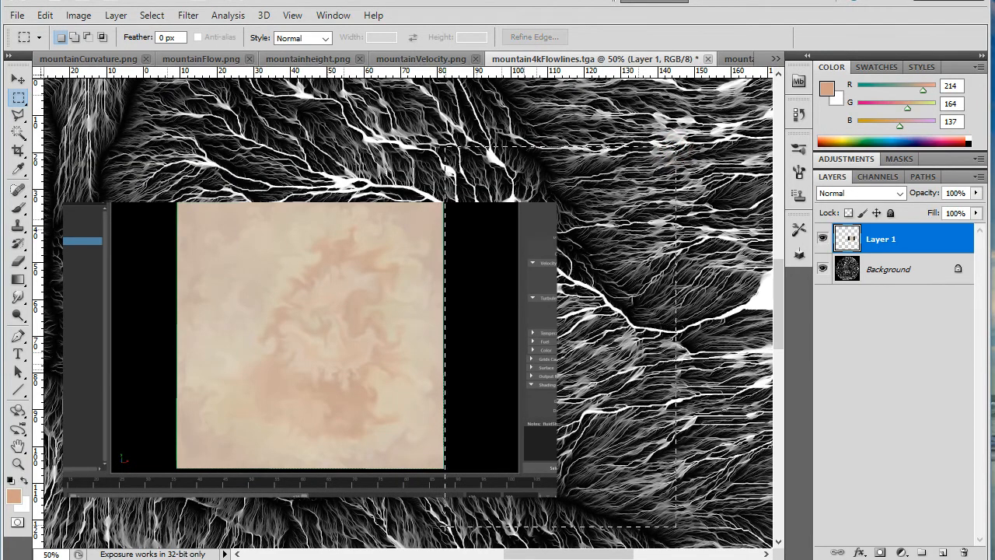
key("Delete")
- Delete the Layer 1 screenshot areas below and to the left of the fluid square, and clear the selection
left_click_drag(593, 540, 140, 469)
key("Delete")
left_click_drag(145, 159, 320, 538)
key("Delete")
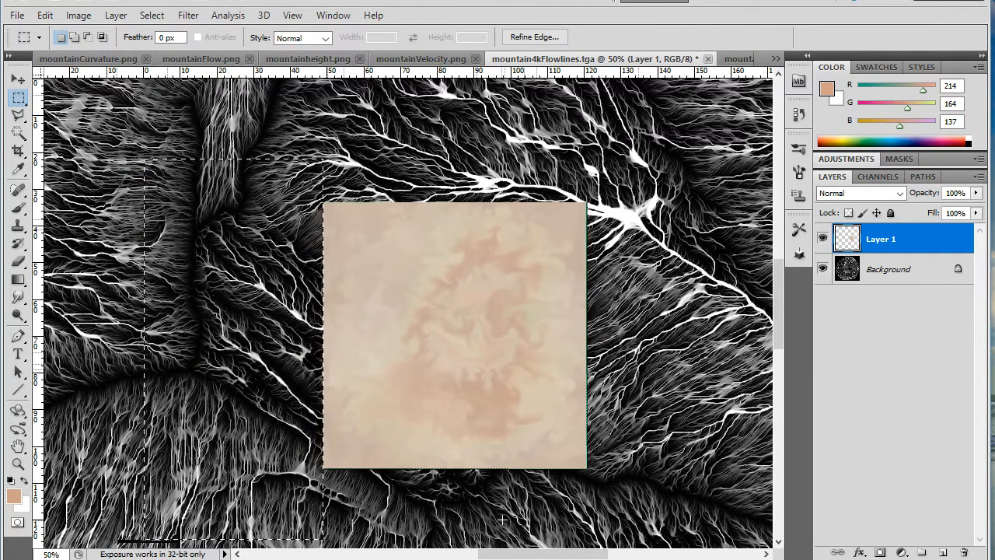
left_click(498, 515)
left_click(19, 465)
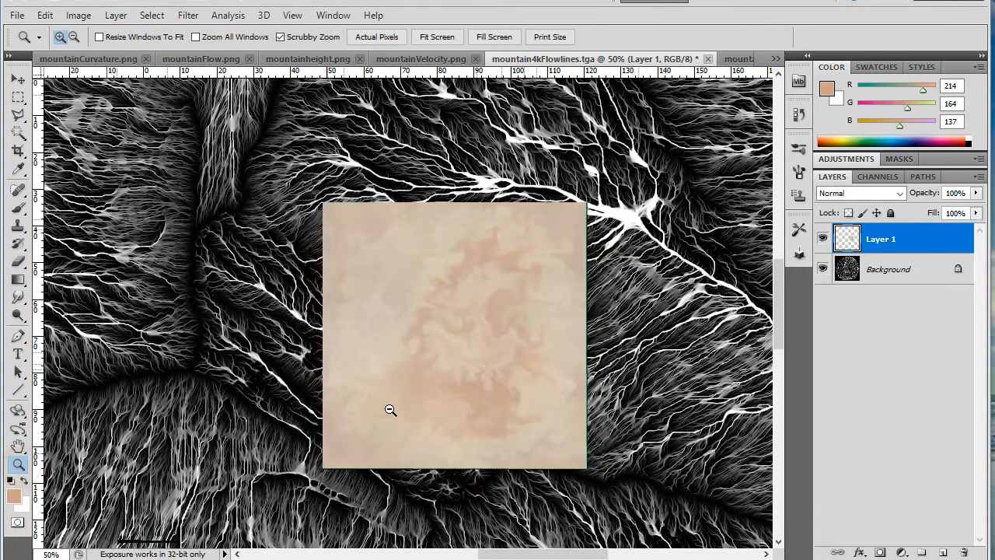
left_click(406, 378, "alt")
left_click(459, 367, "alt")
left_click(500, 374, "alt")
left_click(500, 375, "alt")
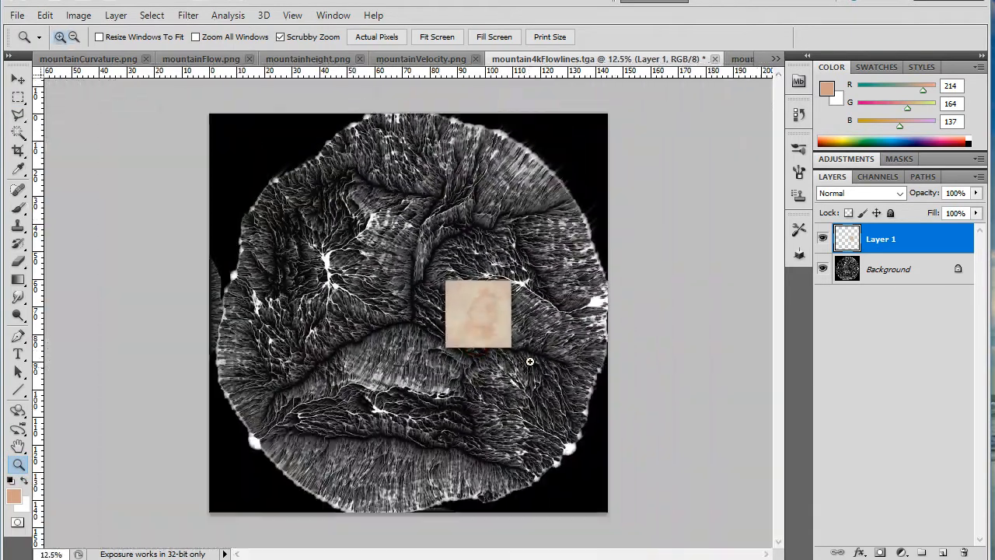
key("ctrl+t")
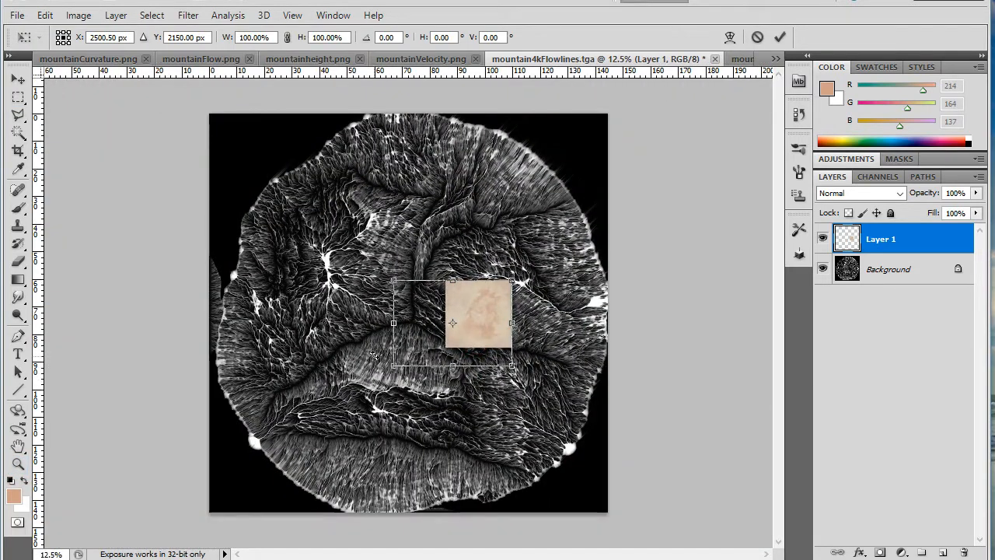
left_click_drag(342, 382, 343, 383)
key("Escape")
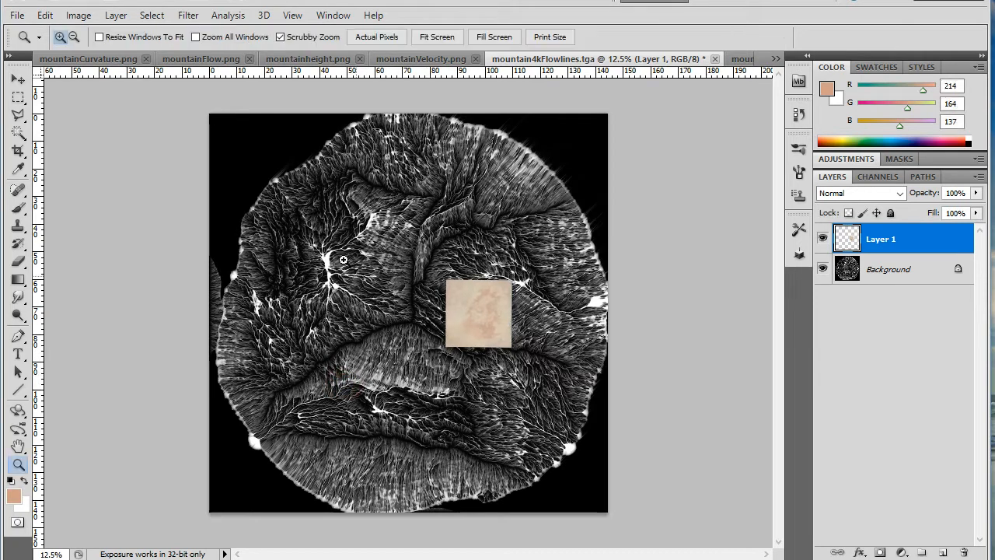
- Remove the stray screenshot remnants around the fluid square on Layer 1 with rectangular selections, and deselect
left_click(17, 97)
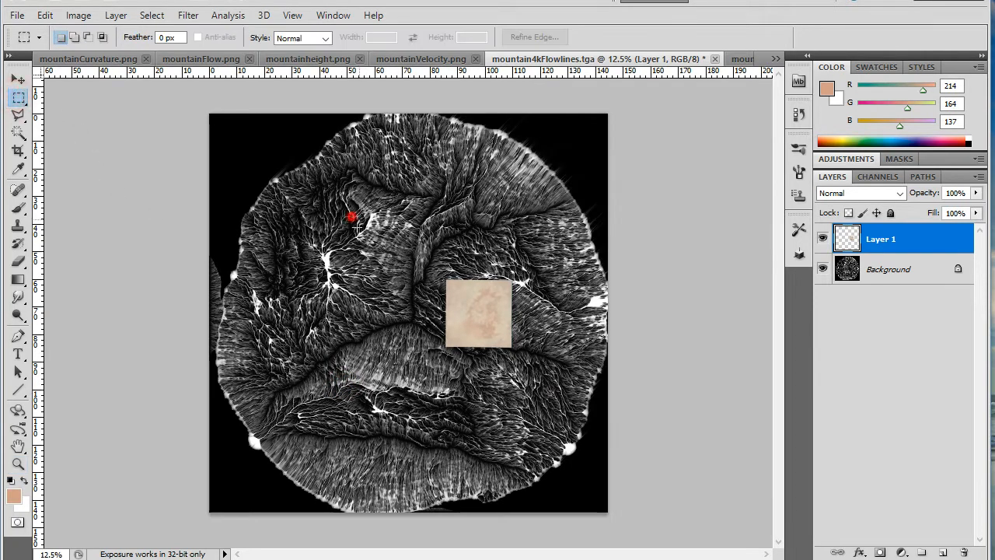
left_click_drag(350, 215, 444, 372)
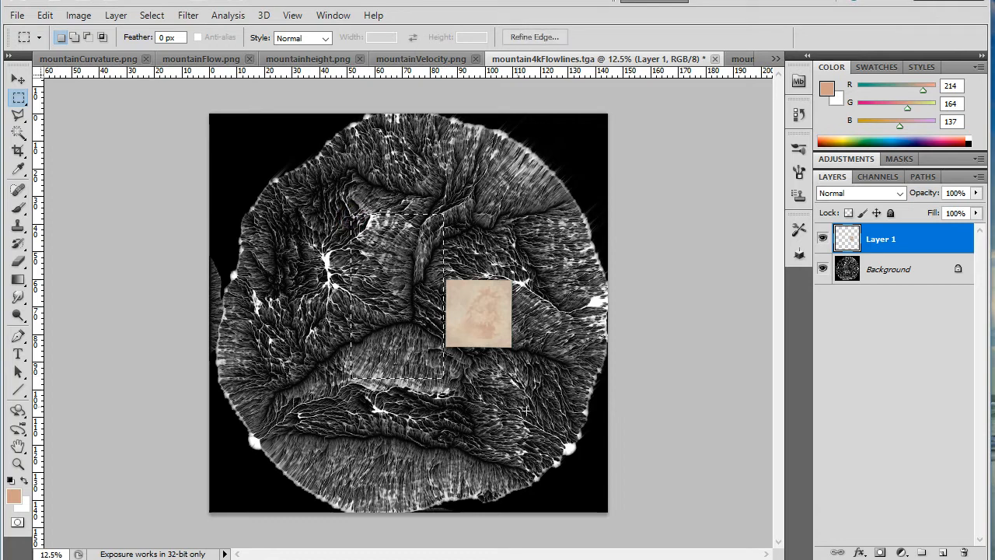
left_click_drag(599, 445, 405, 353)
left_click(351, 412)
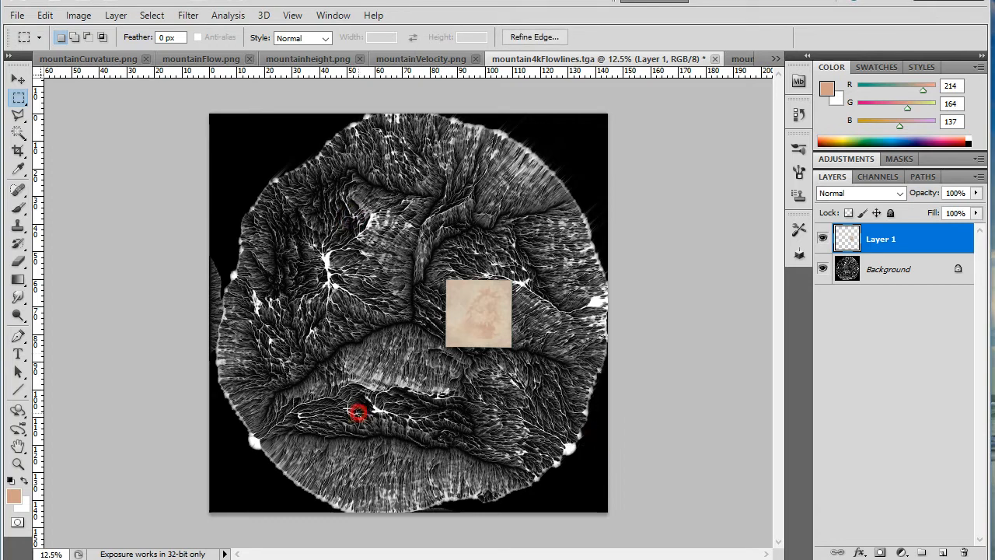
- Scale Layer 1 proportionally to about 625% and position the fluid image so it covers the whole canvas
left_click(15, 77)
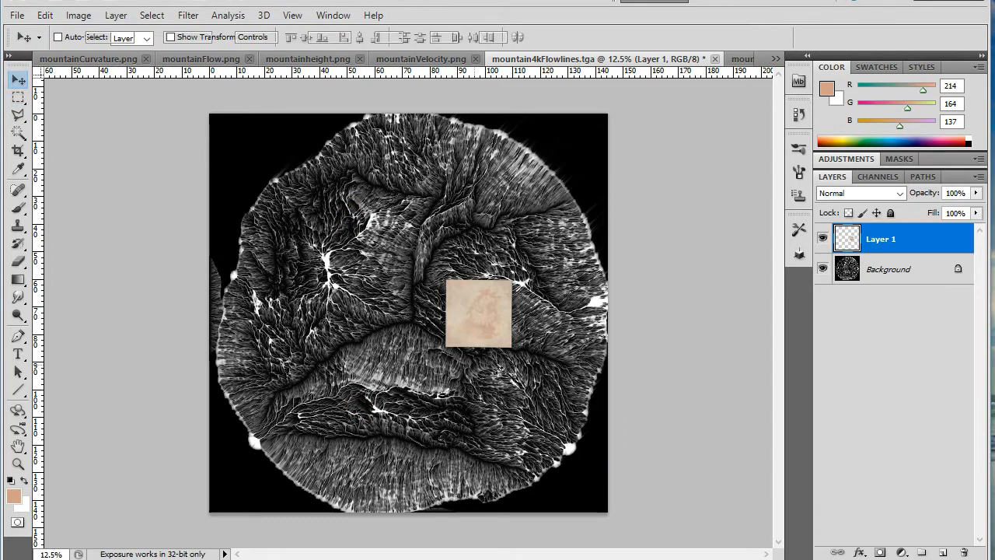
key("ctrl+t")
left_click_drag(510, 350, 615, 455, "shift")
left_click_drag(562, 400, 442, 355)
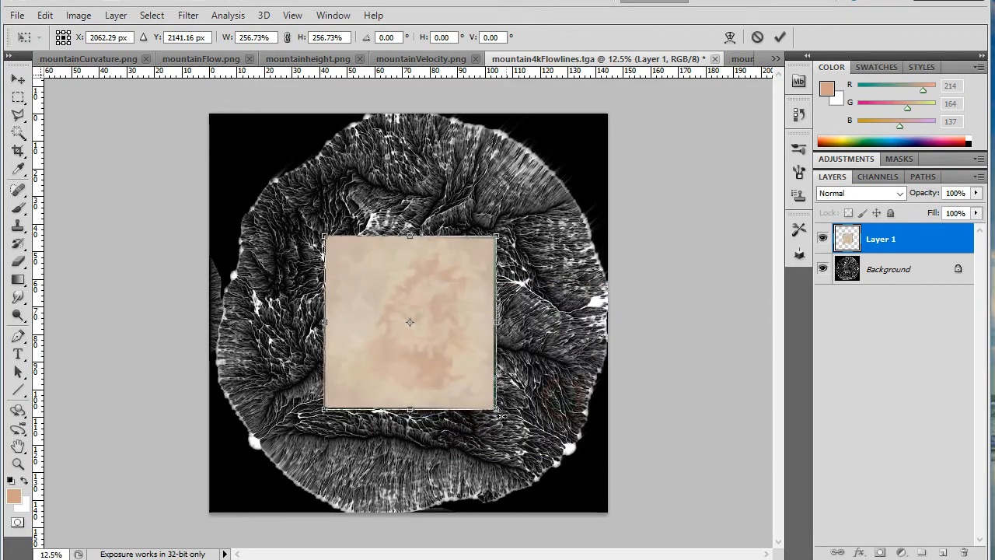
left_click_drag(495, 410, 647, 495, "alt+shift")
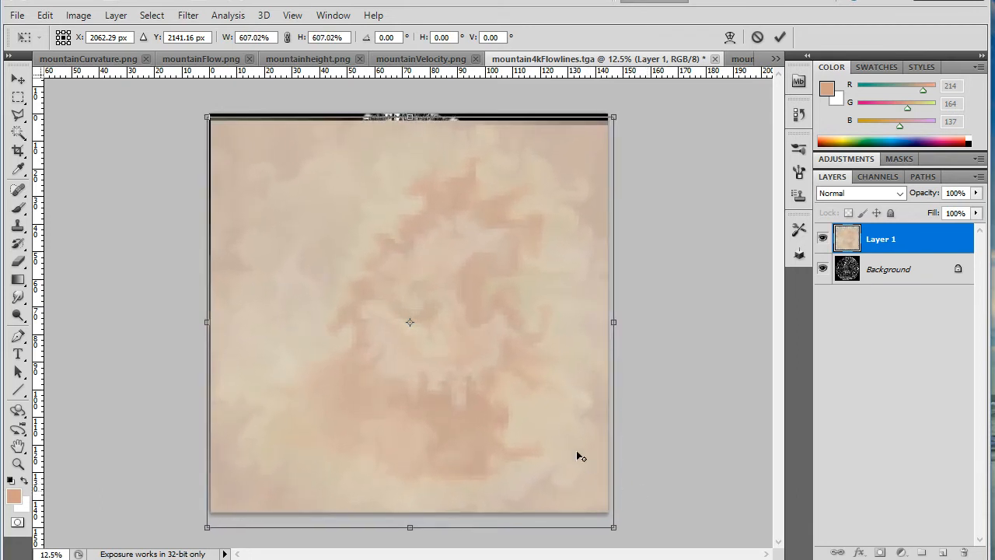
left_click_drag(548, 410, 543, 412)
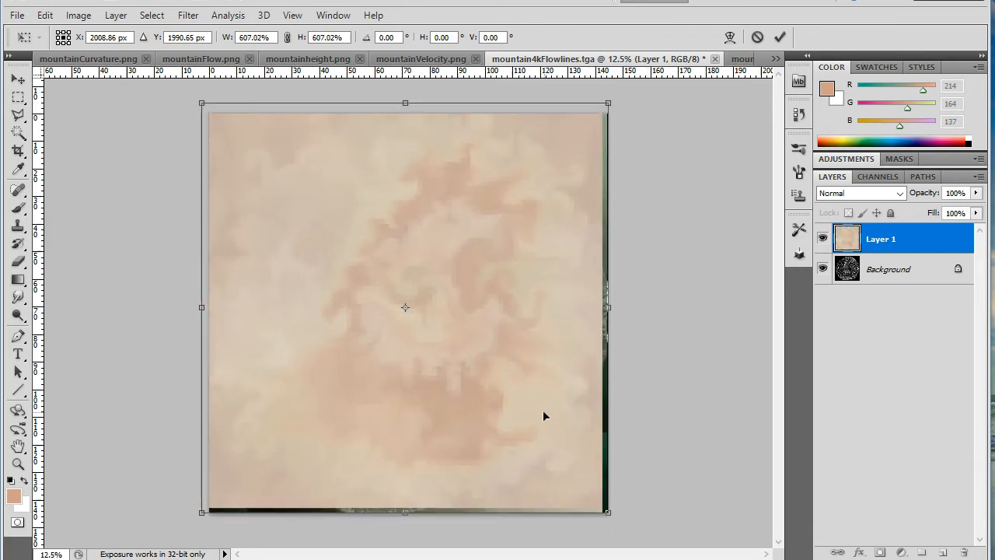
left_click_drag(608, 513, 614, 517, "alt+shift")
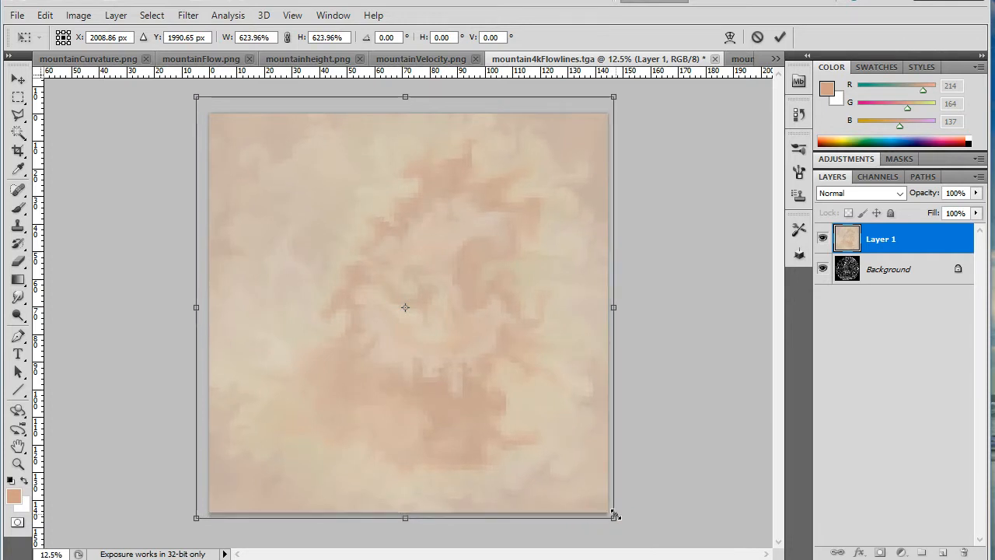
left_click_drag(558, 456, 562, 459)
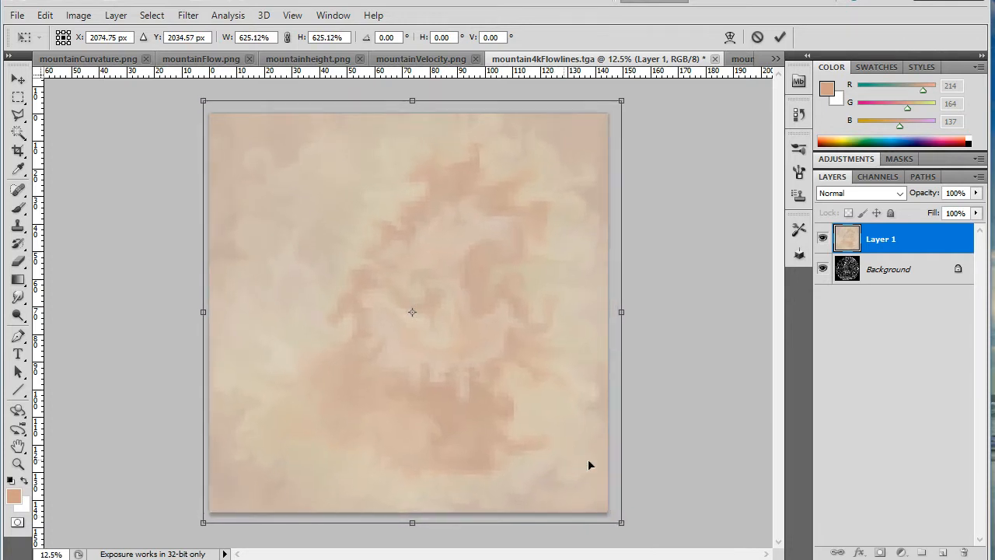
key("Return")
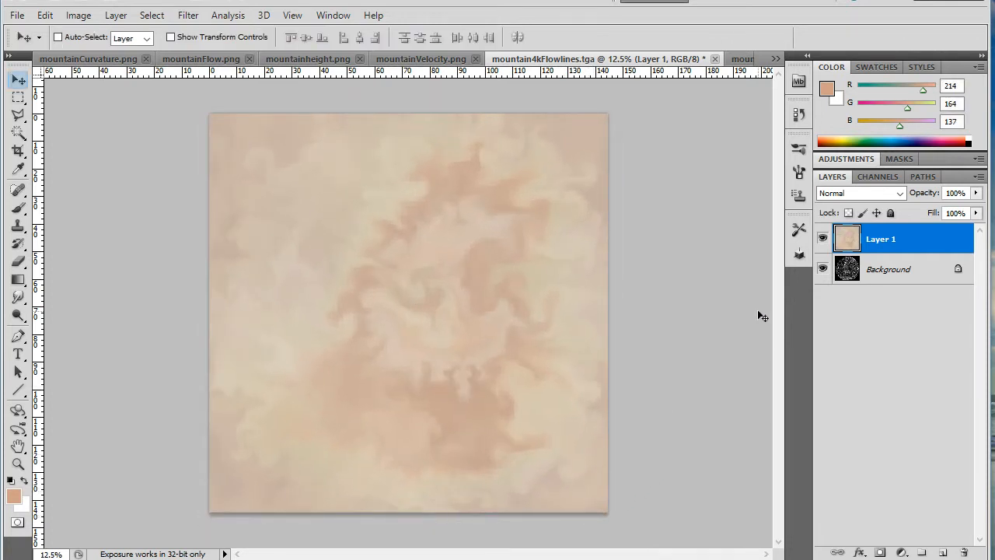
- Convert the Background into a regular layer named Layer 0 and move it above Layer 1
left_click(924, 269)
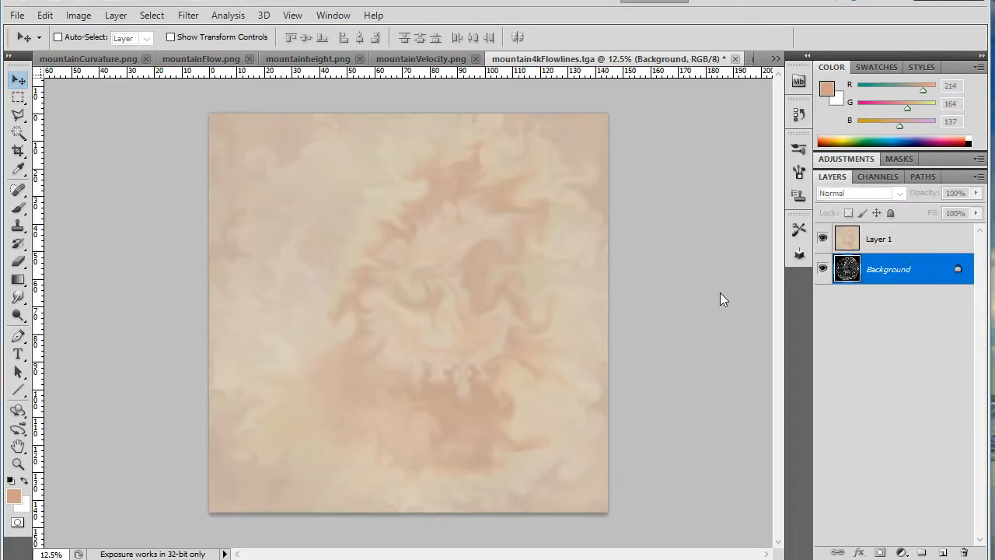
key("Return")
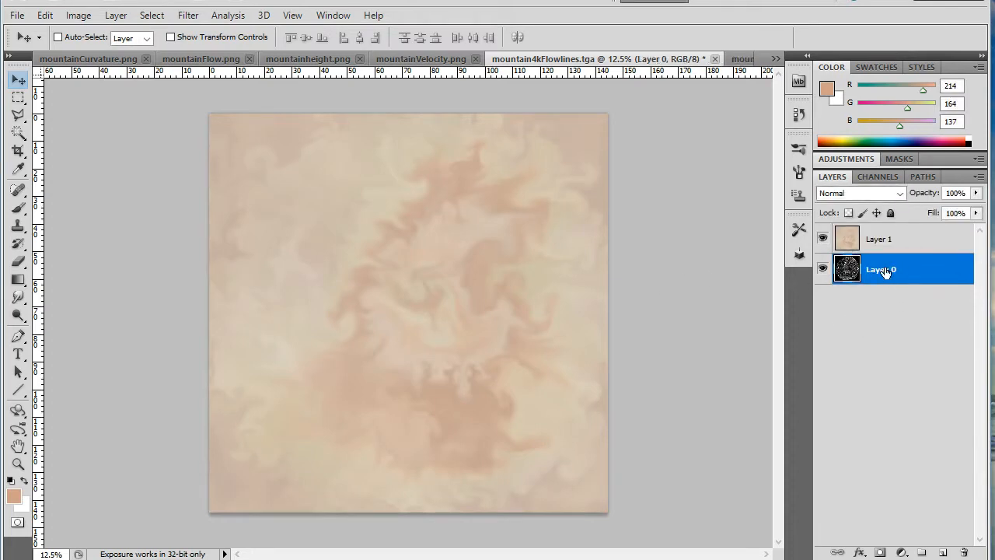
left_click_drag(900, 276, 906, 237)
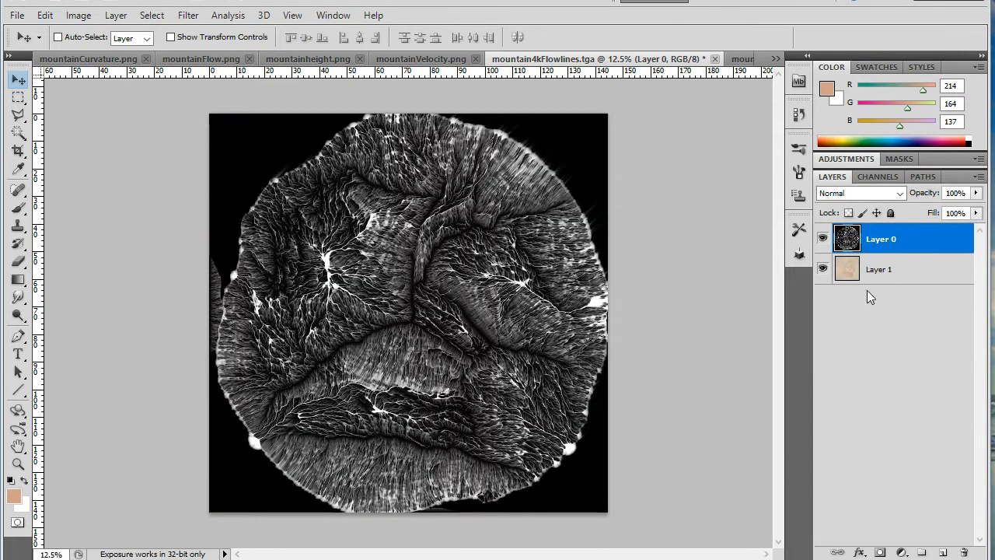
- Invert the flow lines on Layer 0 and blend the layer in Multiply mode with 20% fill
key("ctrl+i")
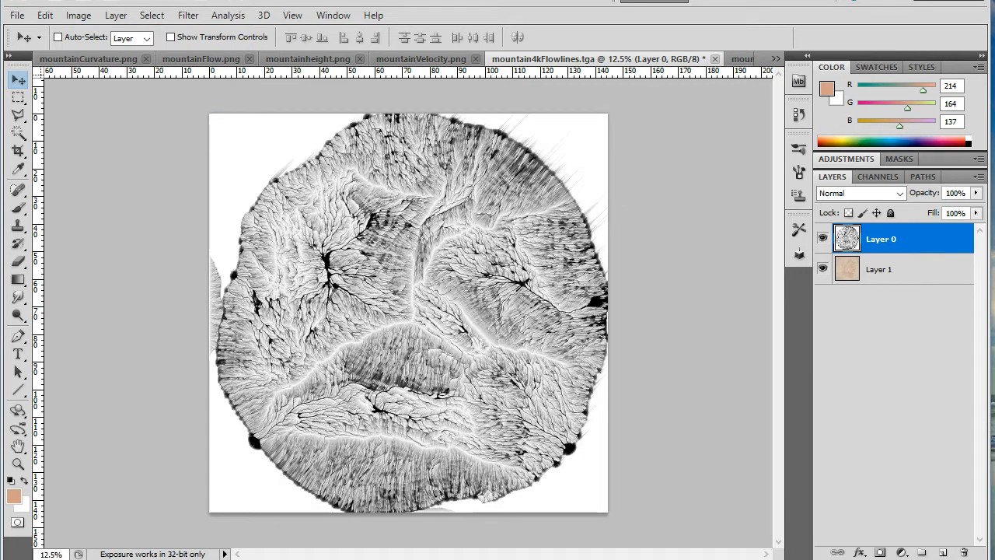
left_click(860, 192)
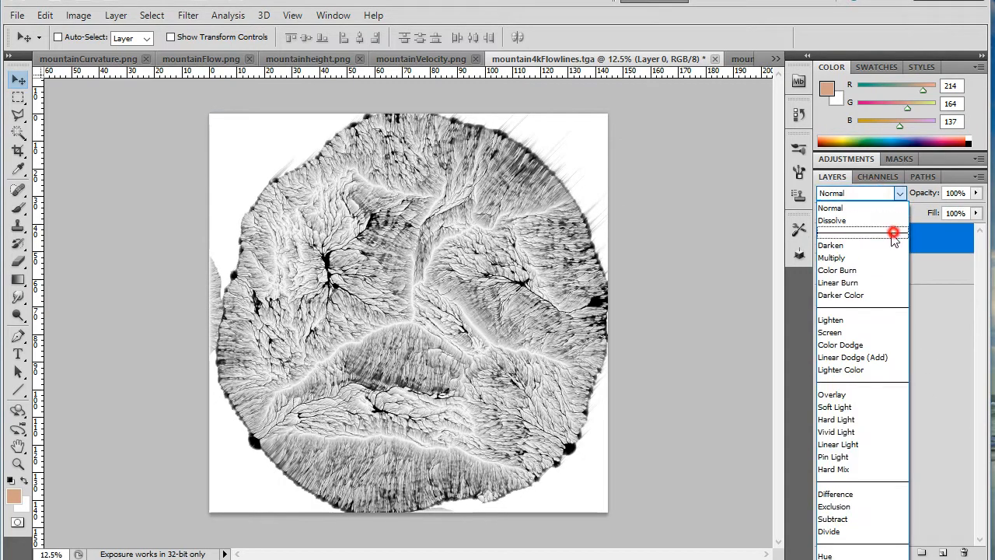
left_click(886, 254)
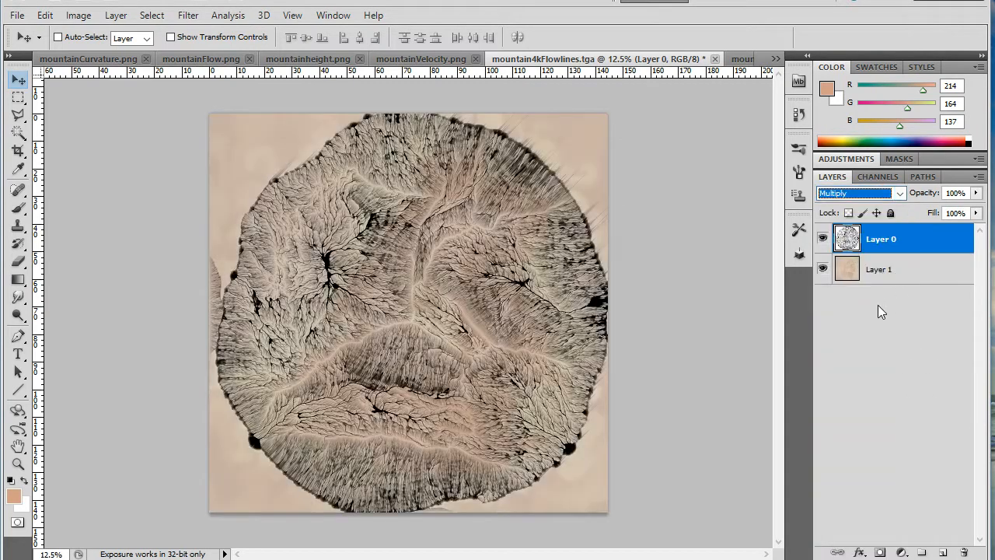
left_click(976, 213)
left_click_drag(968, 229, 914, 229)
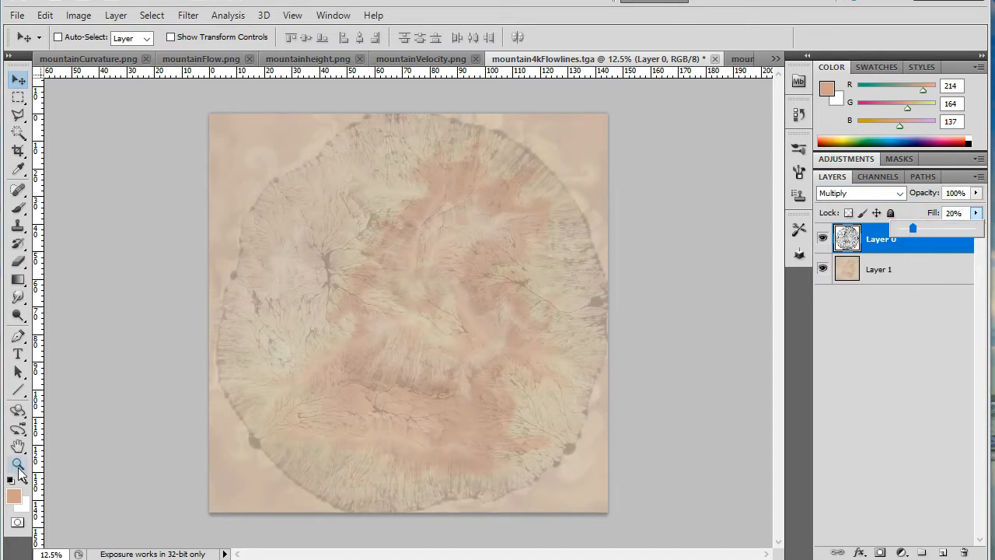
- Examine the flow lines blended over the fluid colors near the center of the image up close
left_click(19, 465)
left_click(404, 362, "alt")
left_click(430, 328)
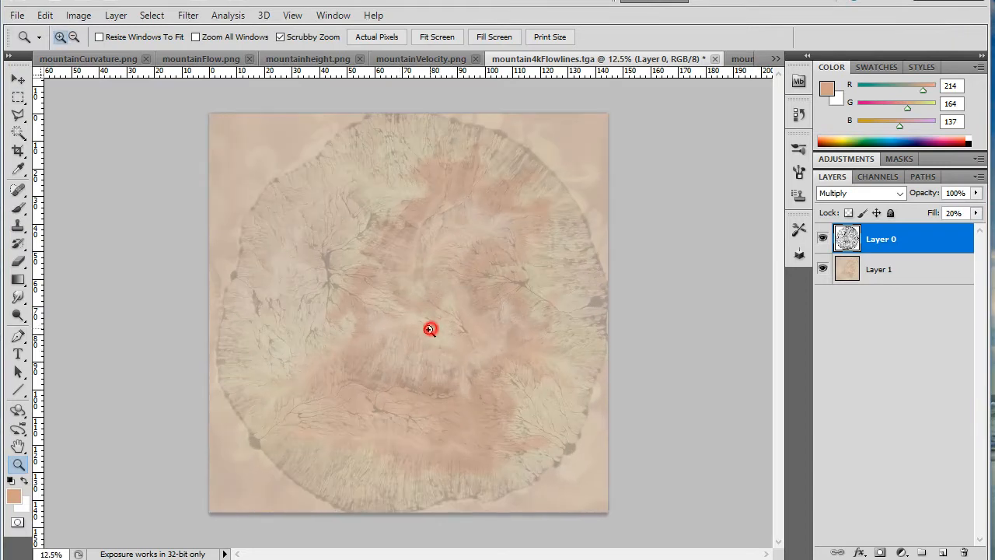
left_click(426, 331)
left_click(422, 338)
left_click(459, 352)
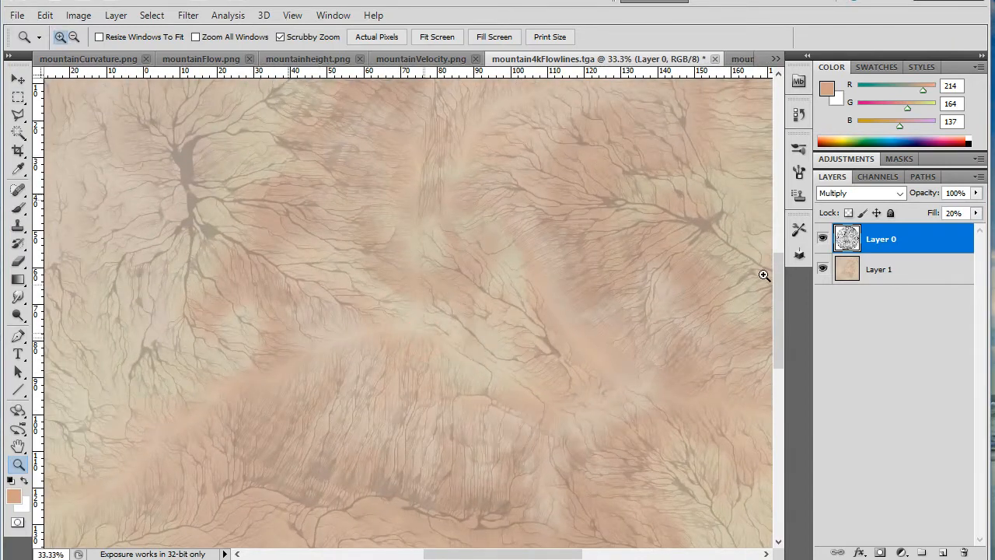
- Change Layer 0's blend mode to Linear Burn and reduce its fill to 9%
left_click(862, 194)
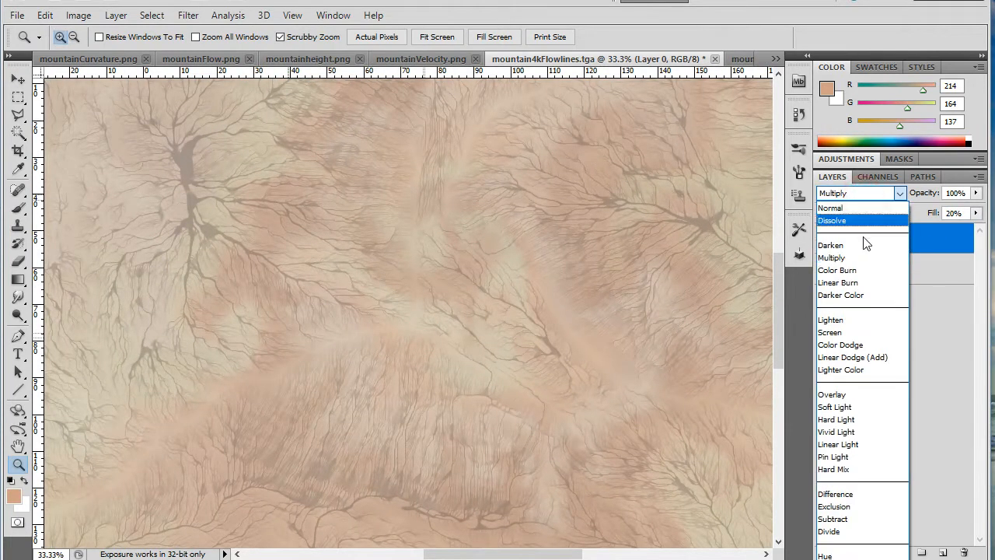
left_click(868, 283)
left_click(977, 213)
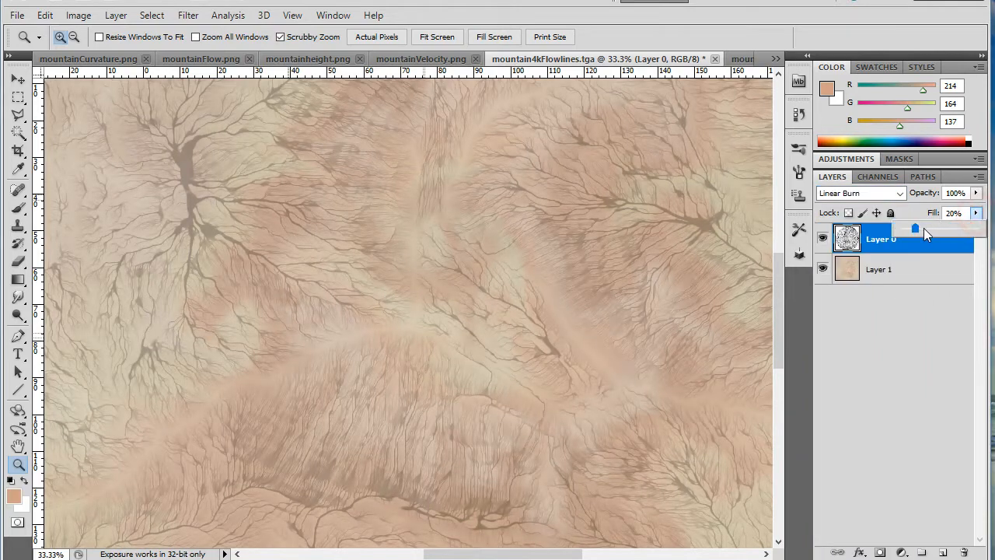
left_click_drag(914, 228, 907, 229)
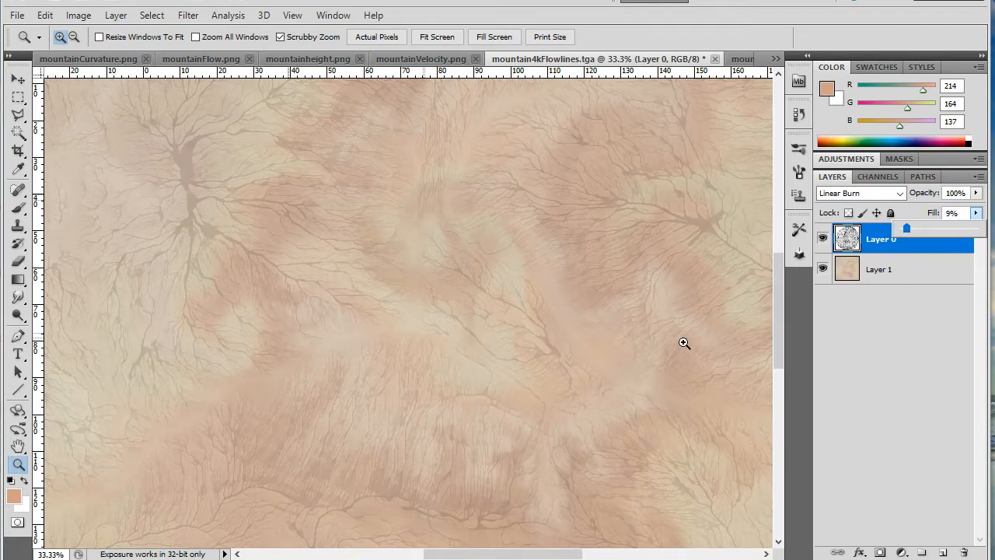
left_click_drag(529, 342, 500, 338, "alt")
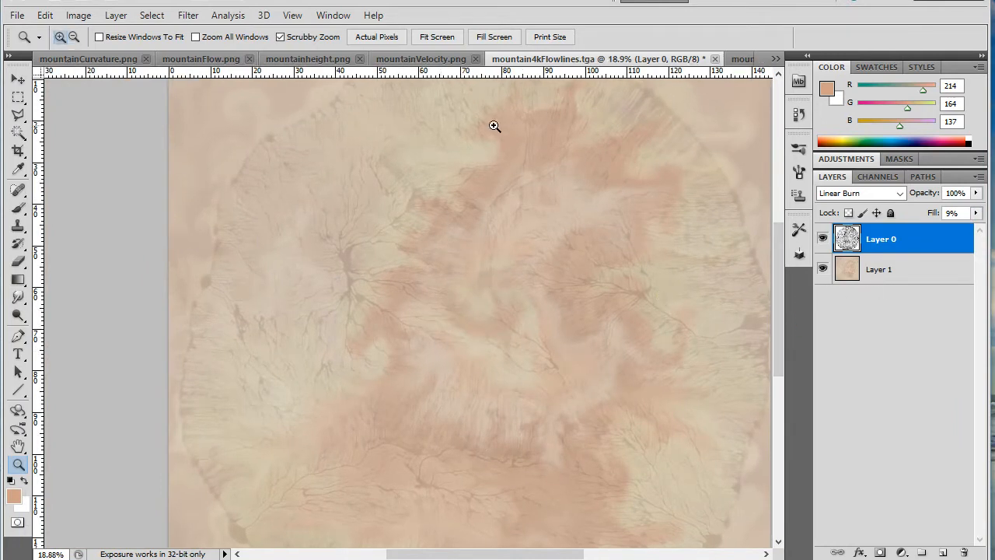
- Copy the whole Layer 1 image from mountainVelocity.png and paste it into mountain4kFlowlines.tga as a new layer above Layer 0
left_click(420, 59)
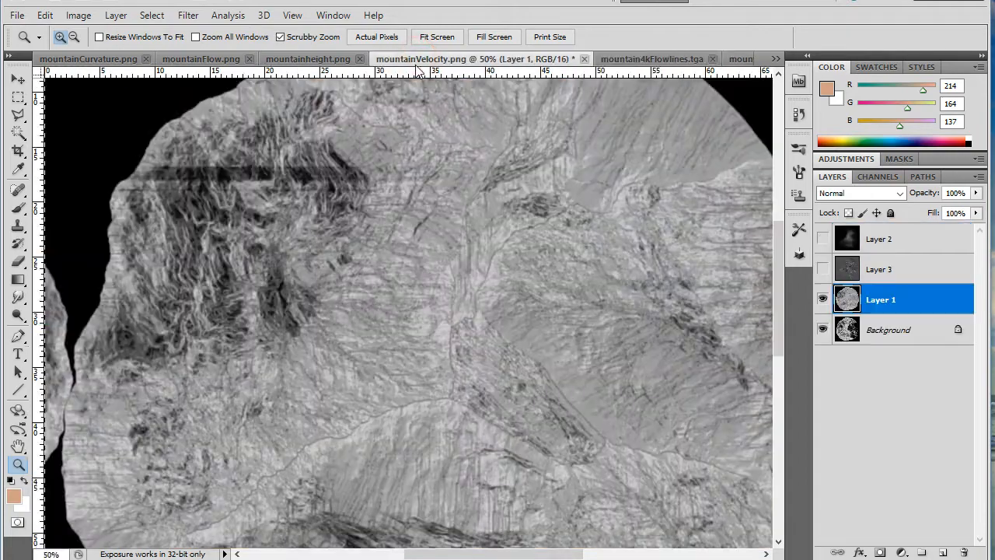
left_click(562, 360, "alt")
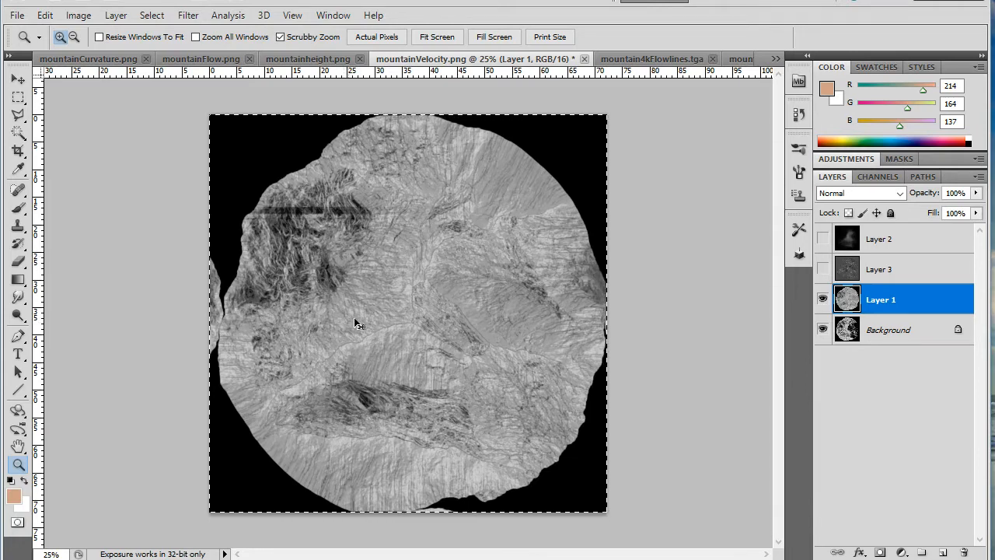
left_click(666, 58)
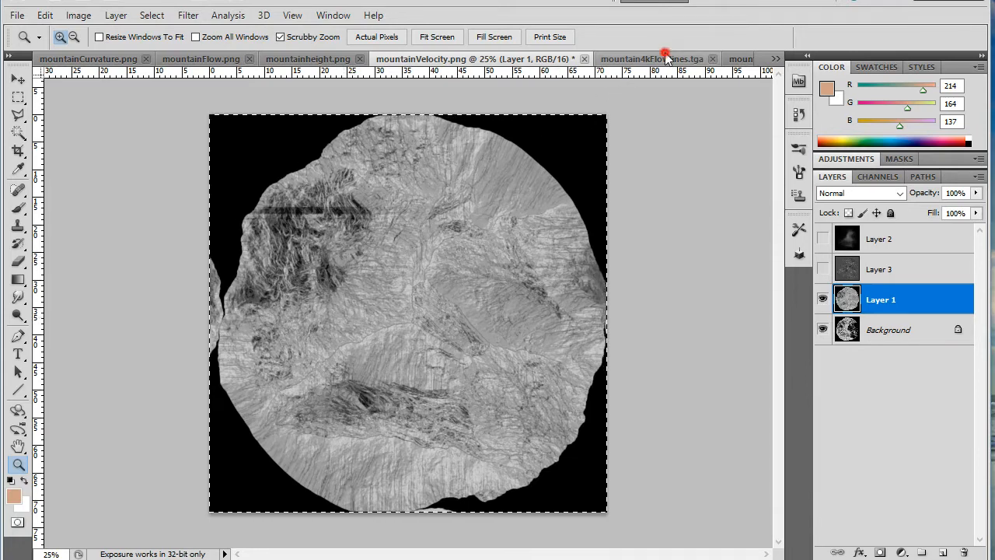
left_click_drag(630, 158, 440, 333)
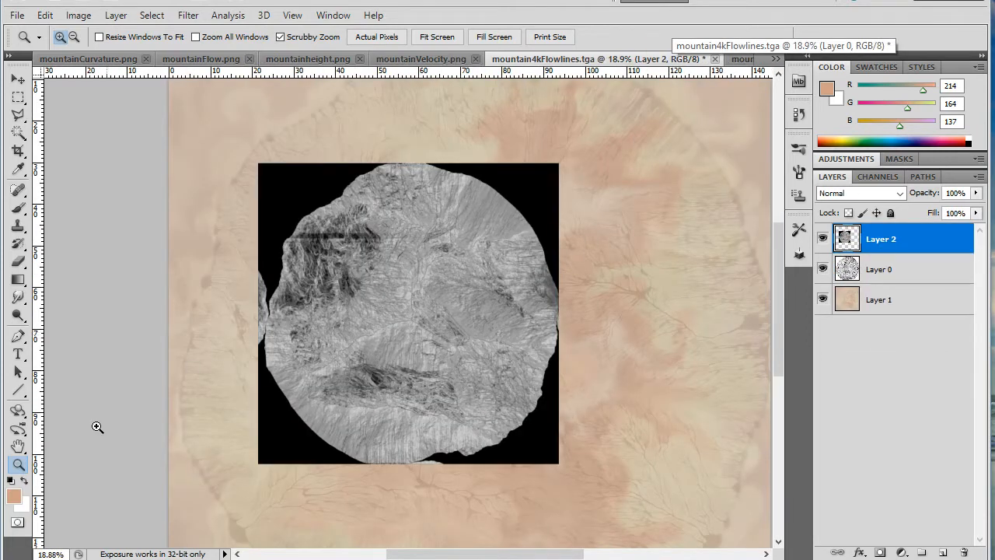
left_click(285, 429, "alt")
left_click(324, 438, "alt")
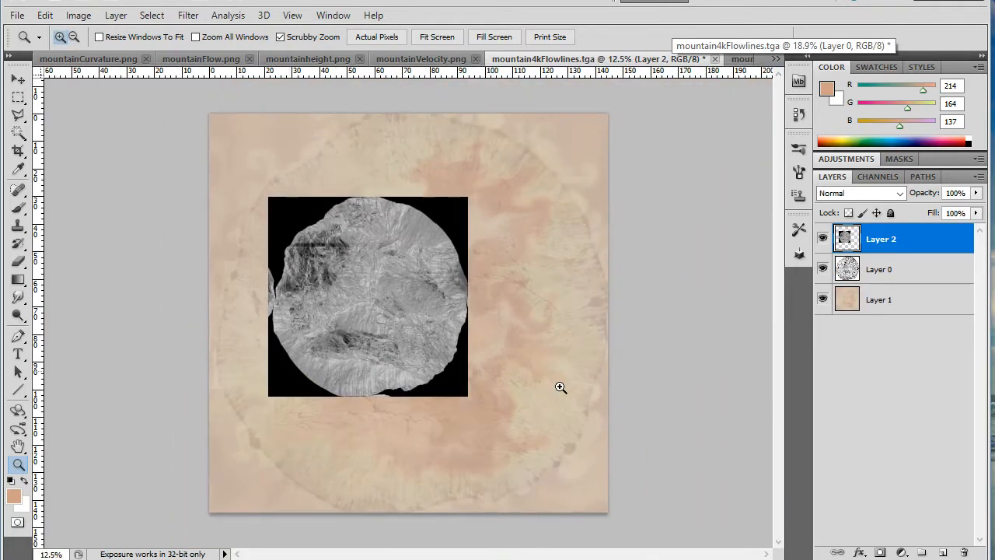
- Scale the pasted velocity map on Layer 2 proportionally to about 200% and align it so it covers the whole canvas
key("ctrl+t")
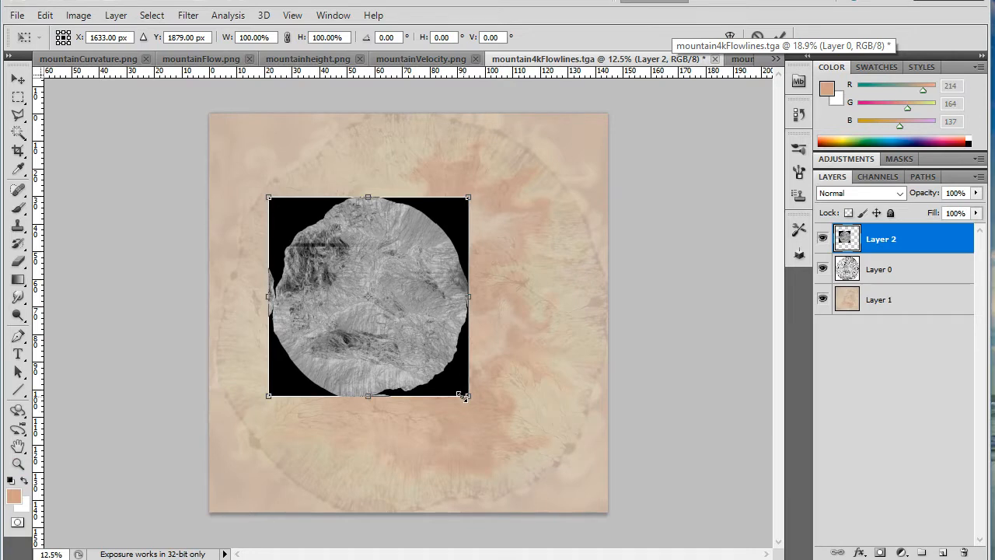
left_click_drag(464, 397, 572, 444, "alt+shift")
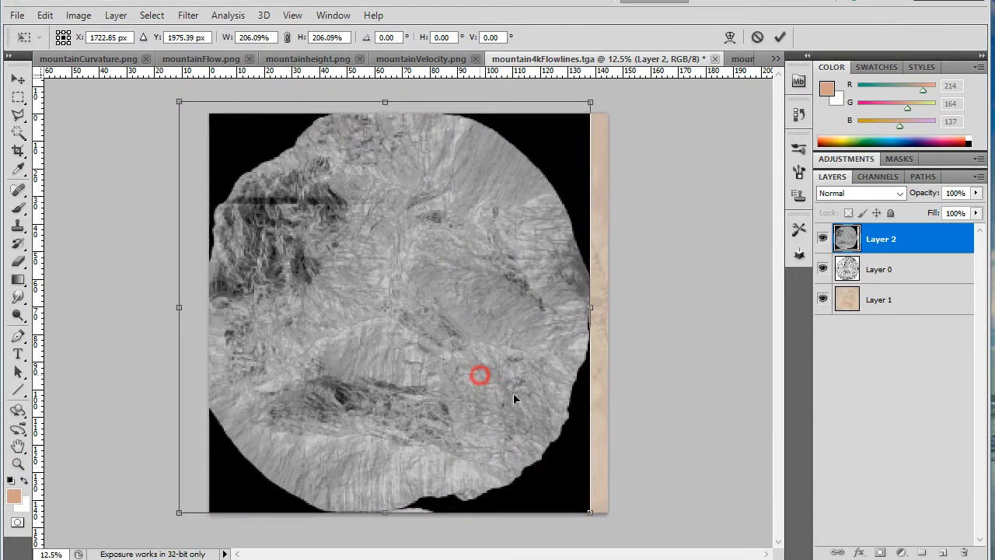
left_click_drag(513, 393, 511, 385)
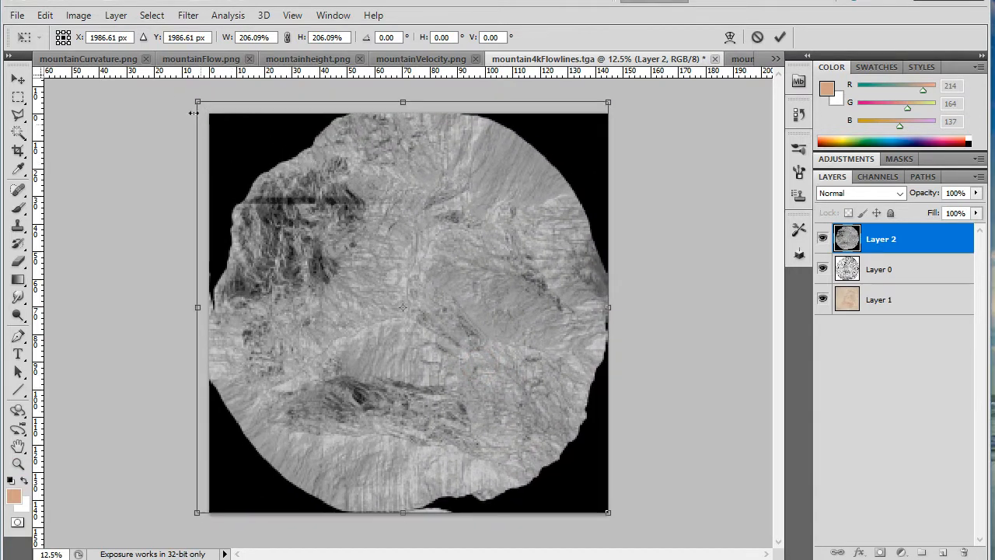
left_click_drag(199, 104, 212, 114, "shift")
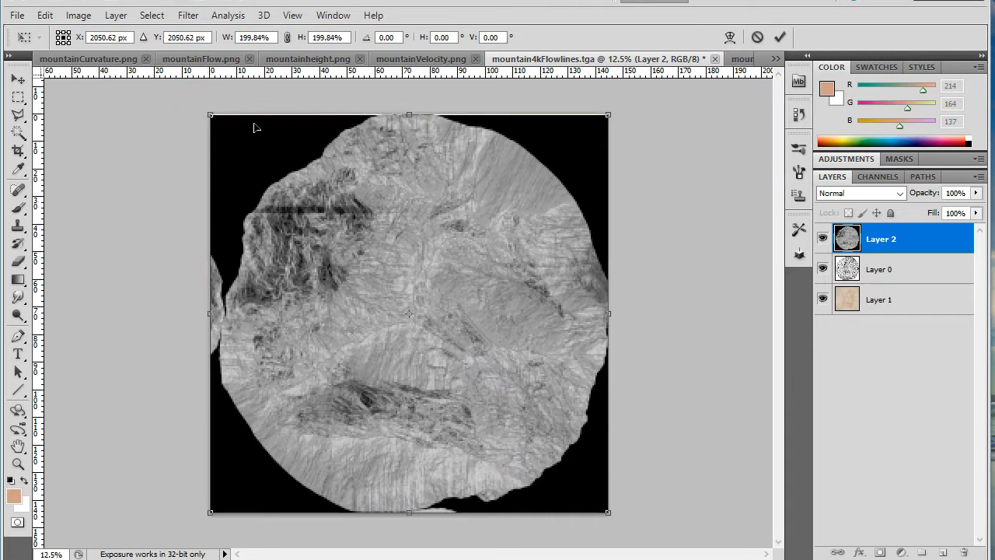
left_click_drag(609, 114, 610, 113, "shift")
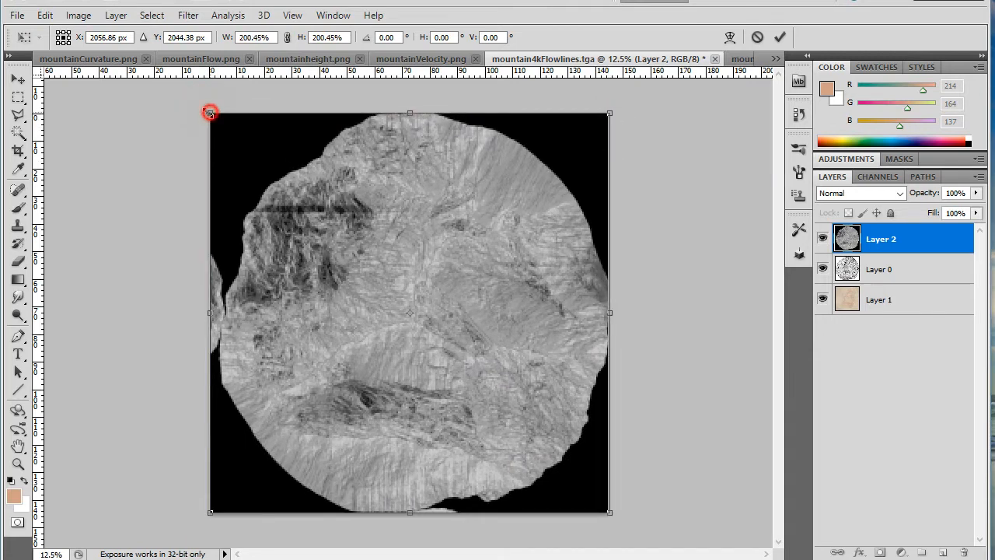
left_click_drag(209, 113, 209, 111, "shift")
key("Return")
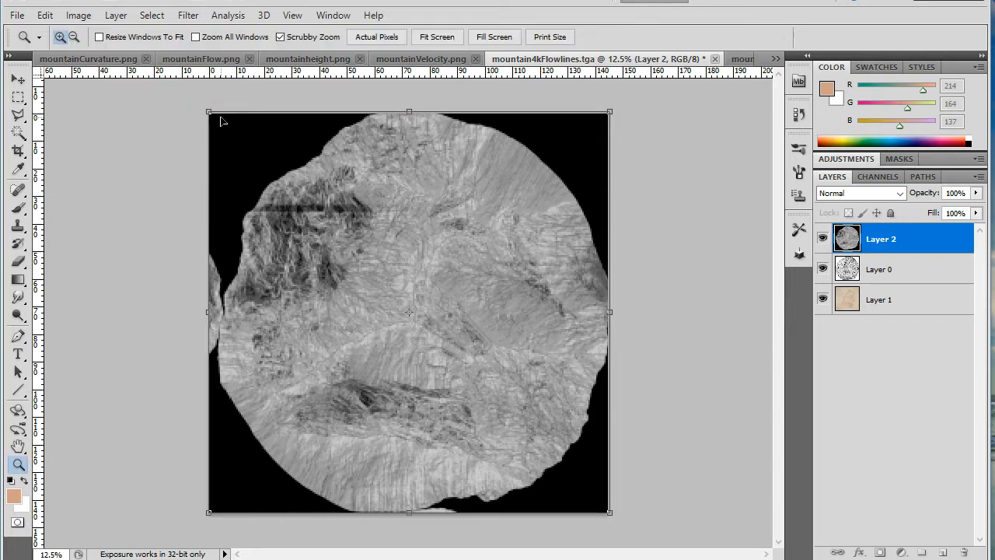
- Blend the velocity map on Layer 2 in Overlay mode with 21% fill
left_click(869, 194)
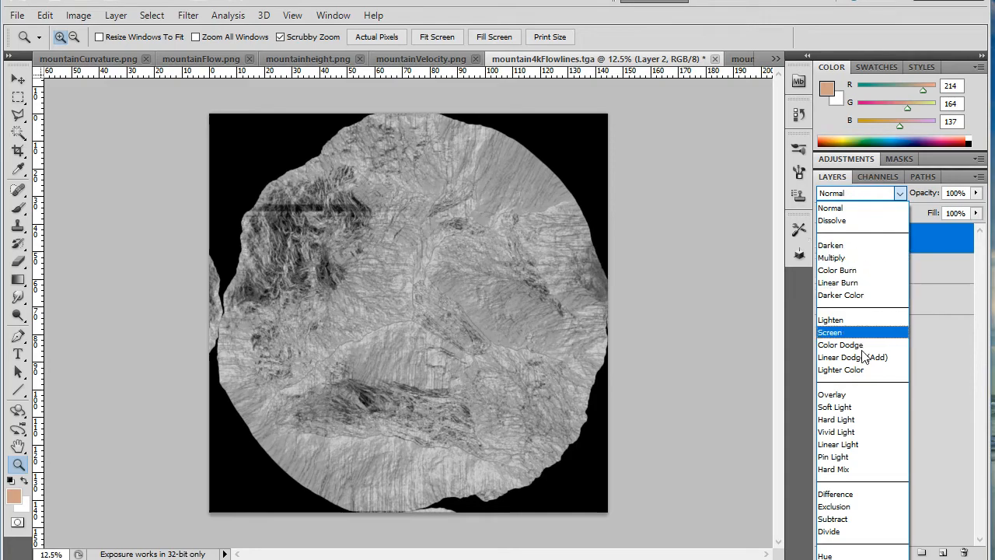
left_click(861, 398)
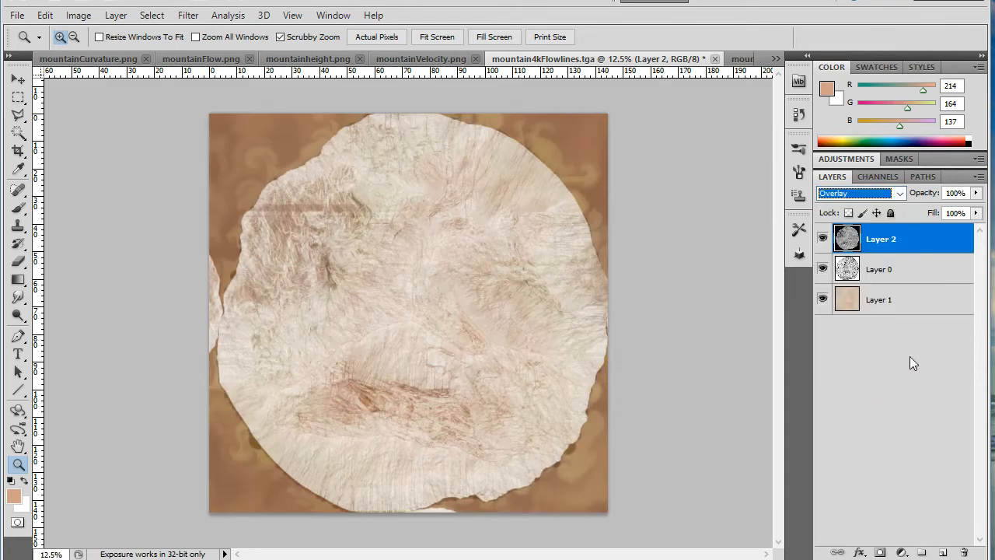
left_click(975, 212)
left_click_drag(972, 228, 912, 234)
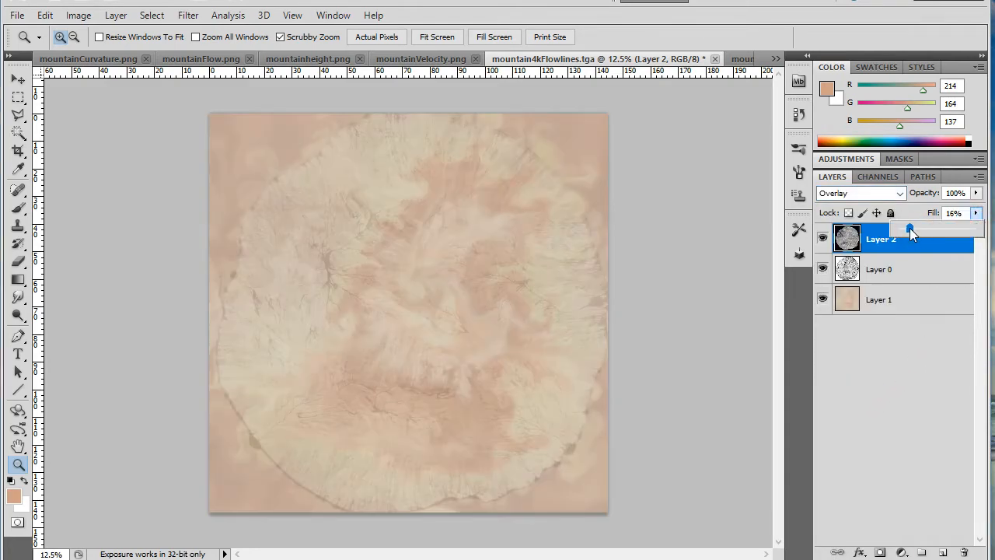
- Compare the flow lines and fluid colors up close with the velocity map on Layer 2 shown and hidden
left_click(470, 323)
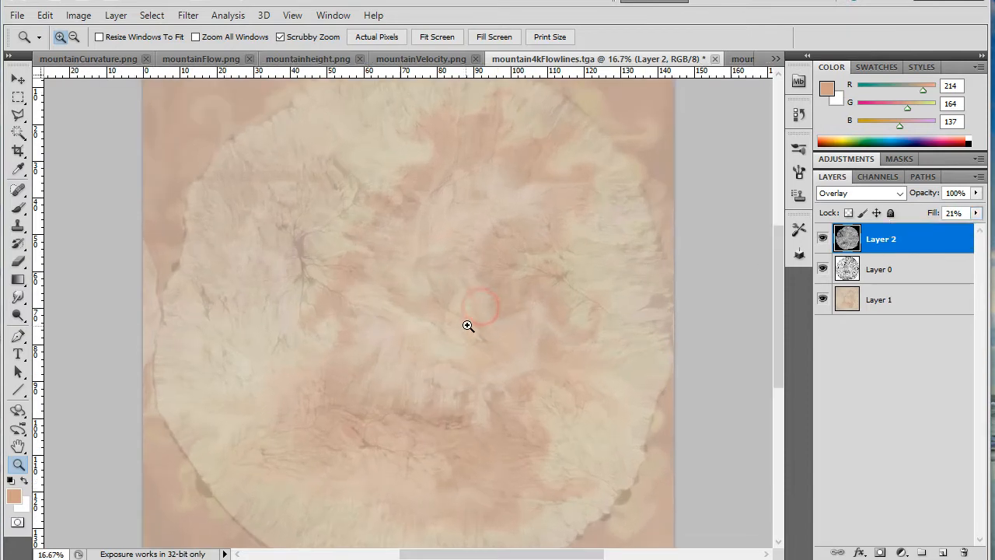
left_click(472, 328)
left_click(559, 348)
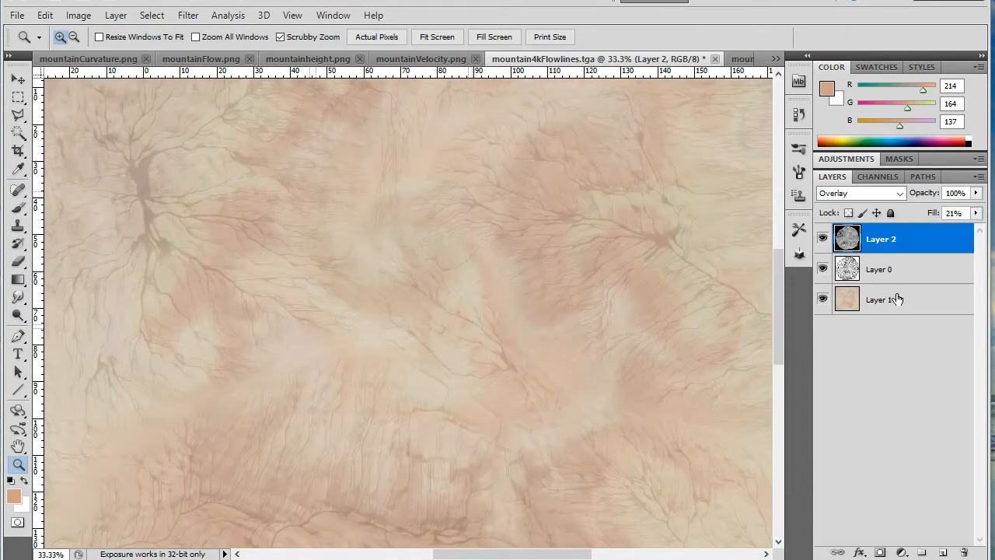
left_click(819, 245)
left_click(819, 243)
left_click(818, 242)
left_click(821, 239)
- Try Layer 2 in blend modes from Normal through Darken to Linear Burn and check the effect on the terrain colors
left_click(859, 192)
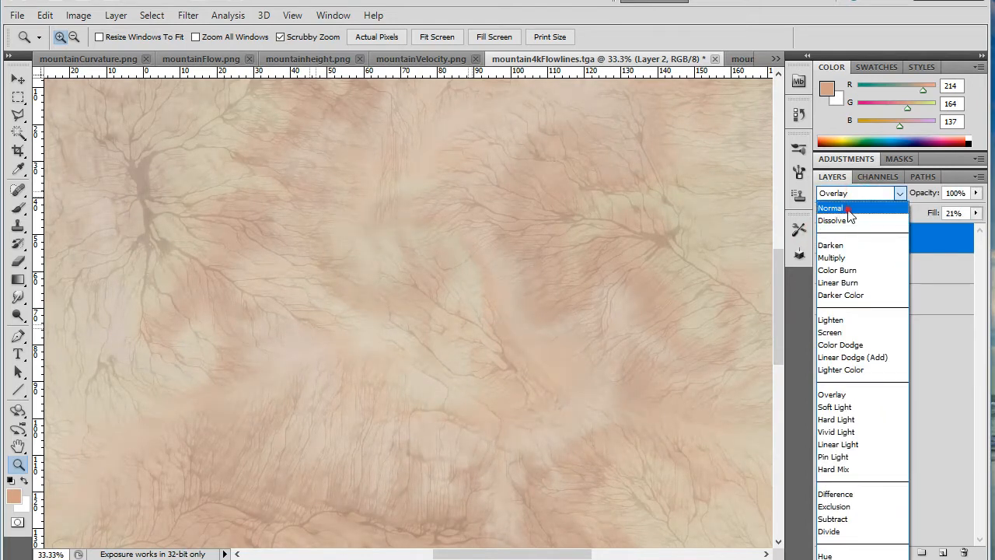
left_click(832, 209)
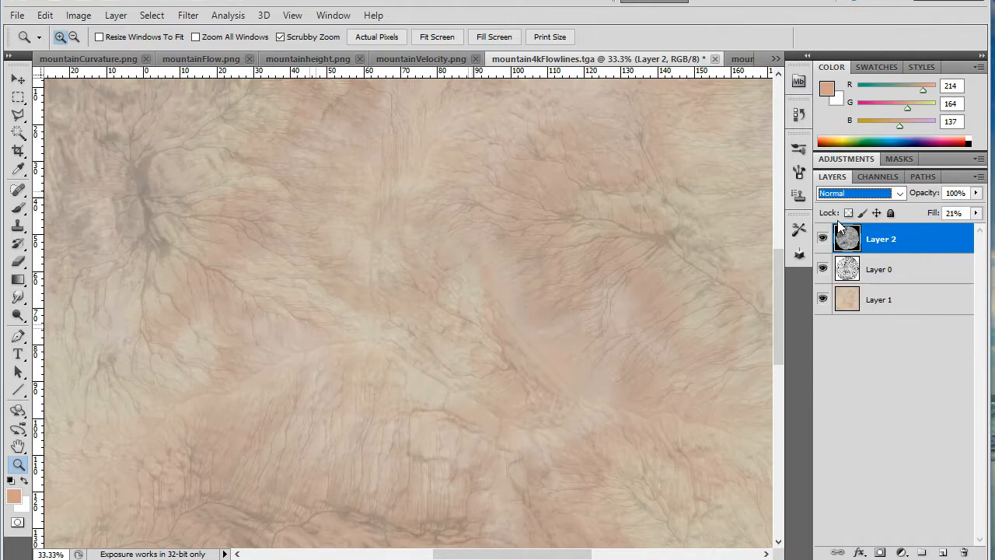
key("Down")
key("Down")
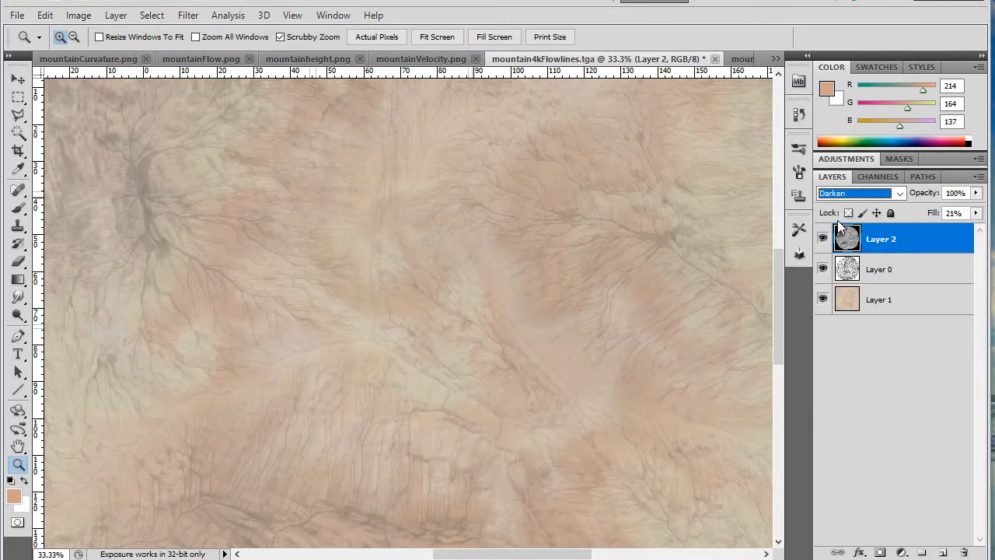
key("Down")
key("Down")
key("Down")
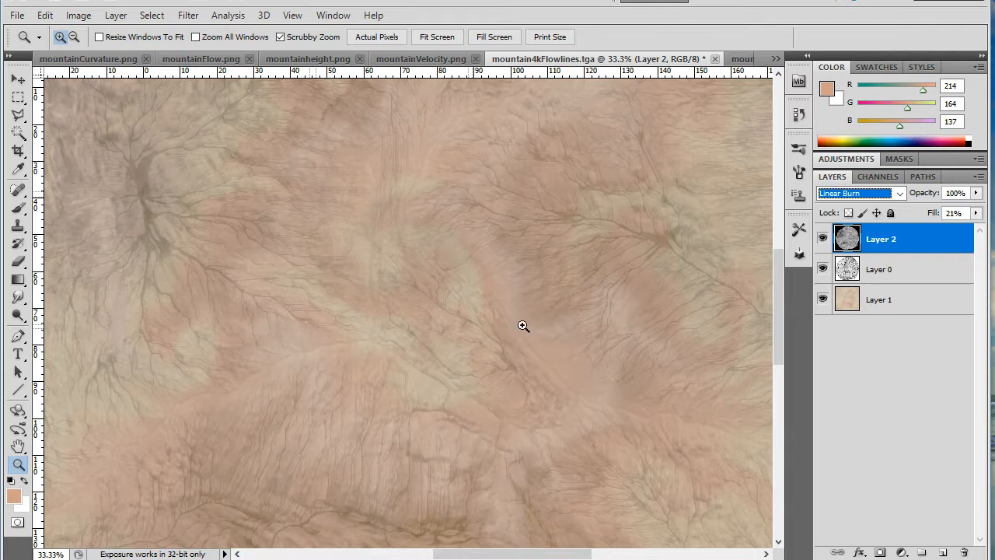
left_click_drag(456, 321, 507, 357)
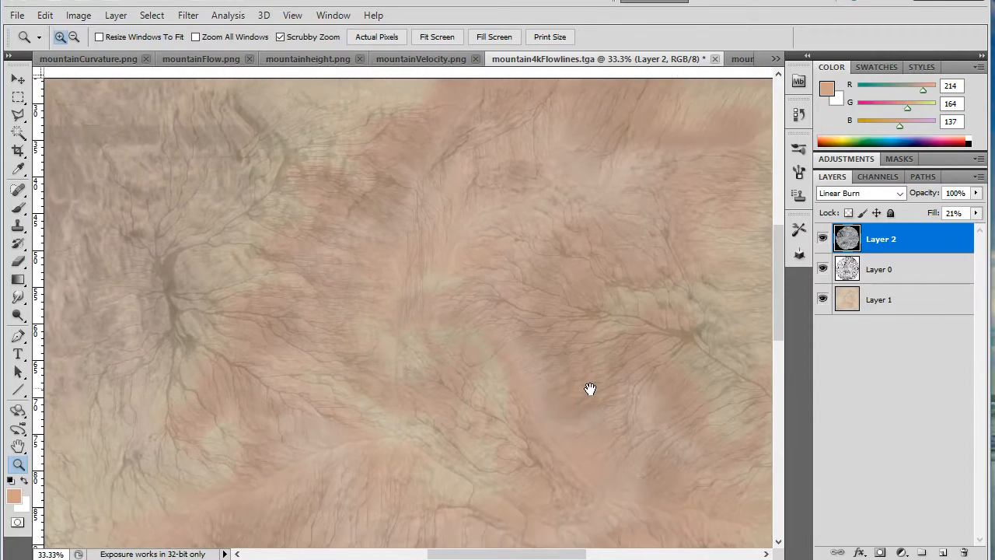
- Set Layer 2's blend mode to Color Burn and raise its fill to 45%
left_click(874, 196)
left_click(875, 195)
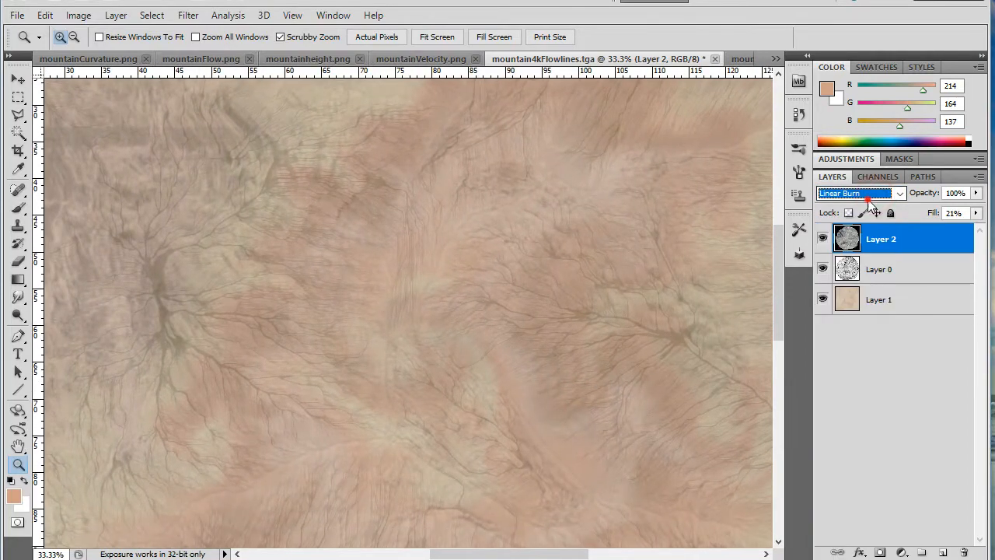
left_click(870, 195)
left_click(861, 272)
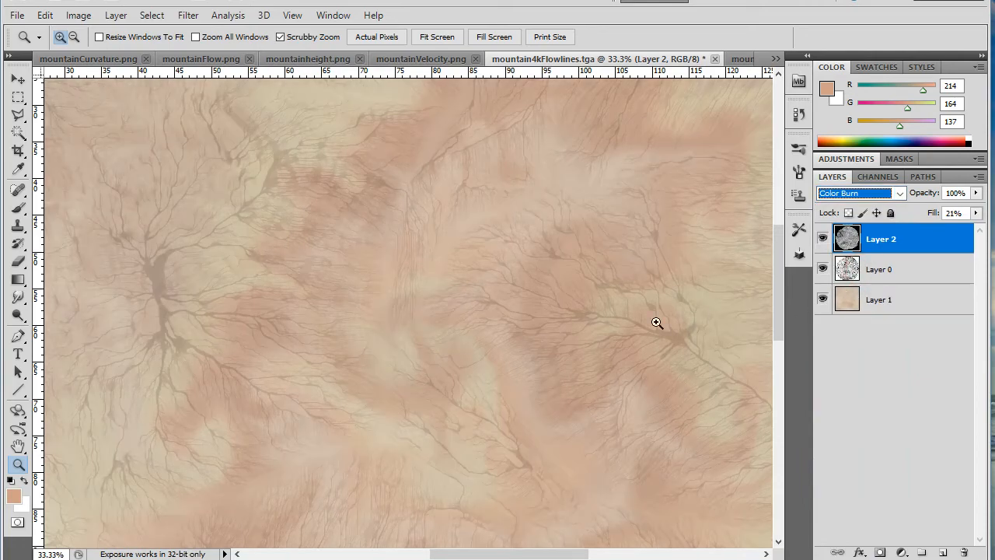
left_click_drag(473, 328, 545, 328)
left_click_drag(975, 213, 934, 237)
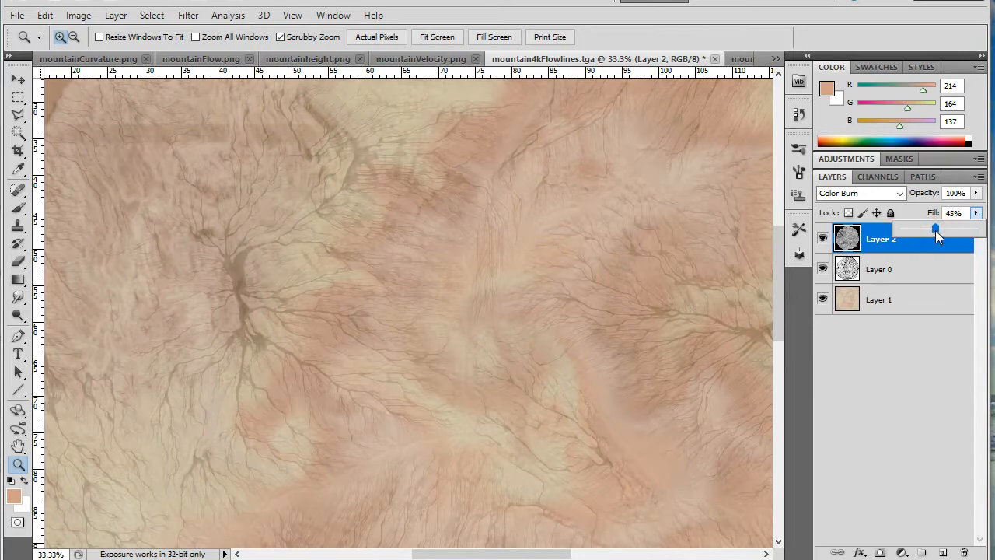
left_click(622, 377)
left_click_drag(752, 465, 594, 319)
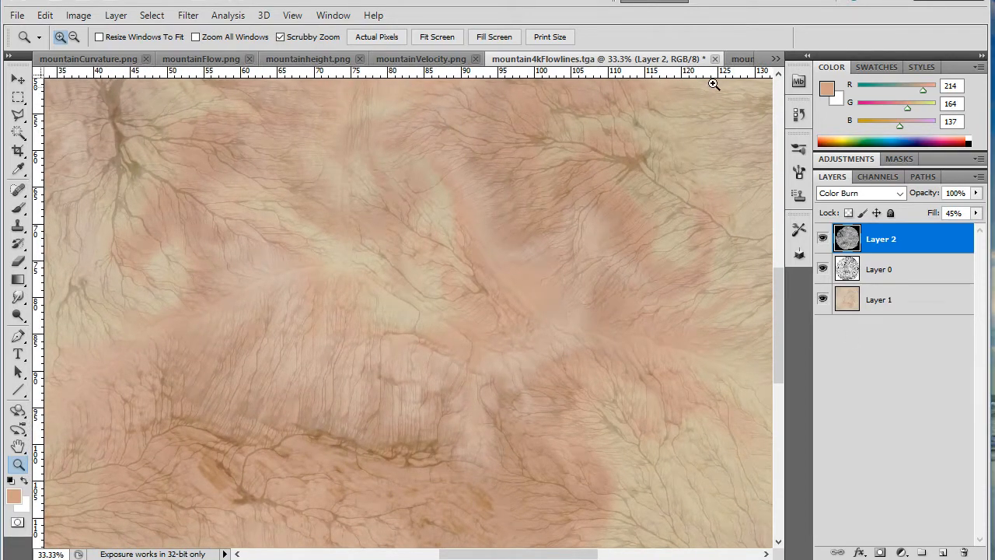
- Switch to mountainColour.bmp, compare the image with and without Layer 5, leave that layer hidden and inspect Layer 4's blending settings
left_click(742, 59)
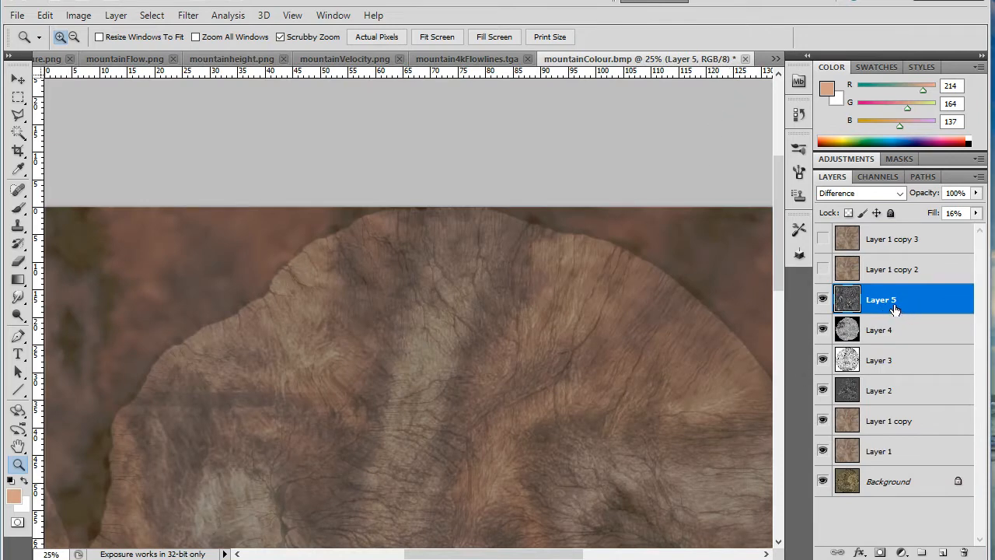
left_click(822, 300)
left_click(821, 300)
left_click(822, 300)
left_click(823, 329)
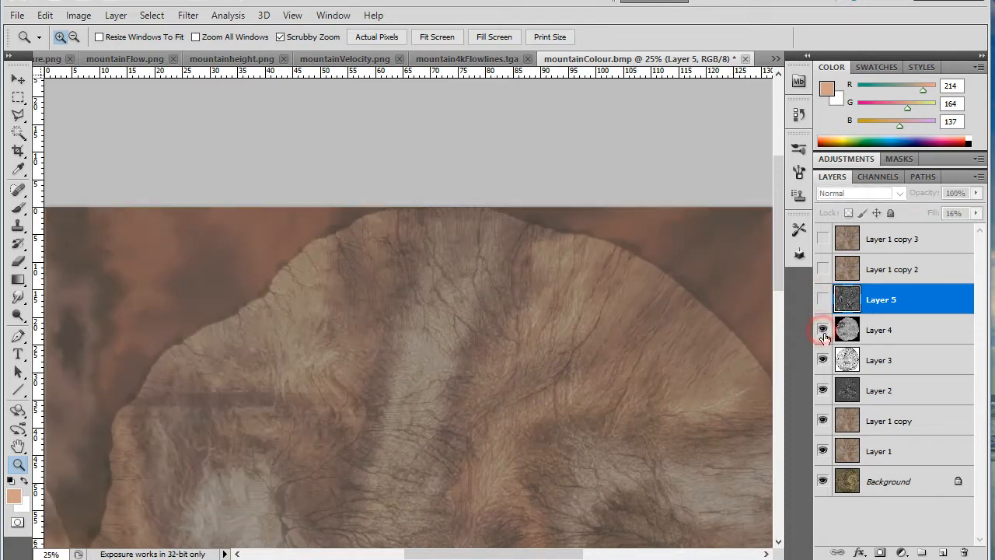
left_click(907, 336)
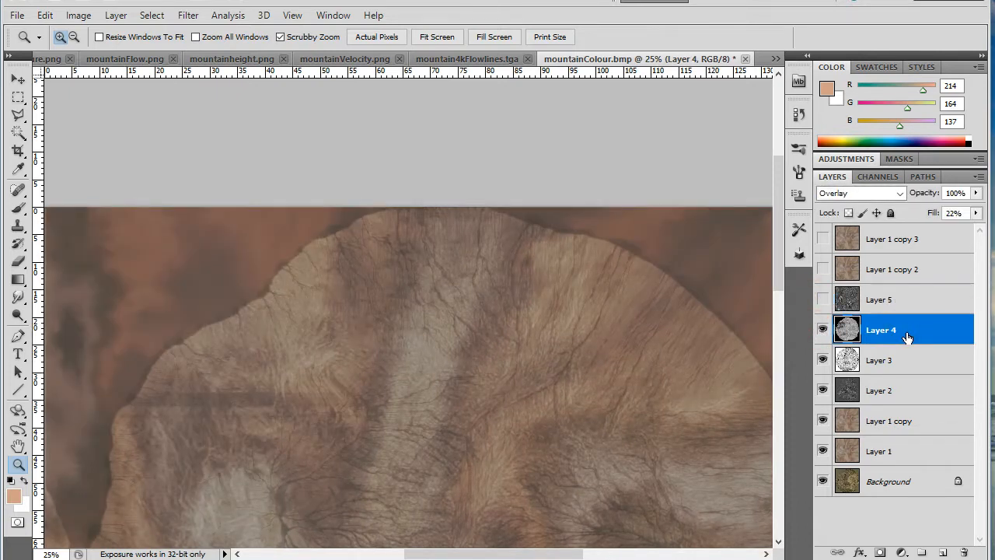
- Copy the whole Layer 2 image from mountainColour.bmp and paste it into mountain4kFlowlines.tga as a new top layer
left_click(890, 394)
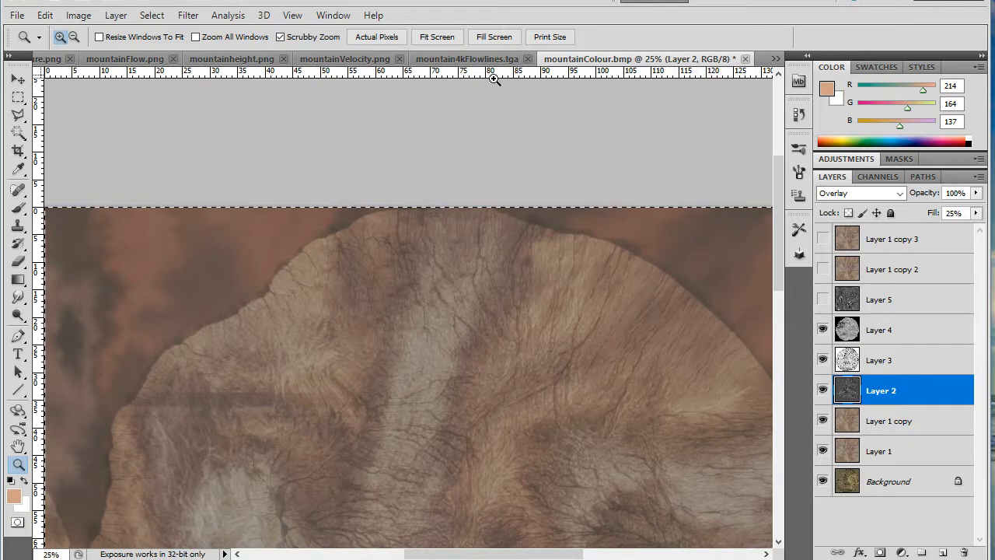
left_click(467, 61)
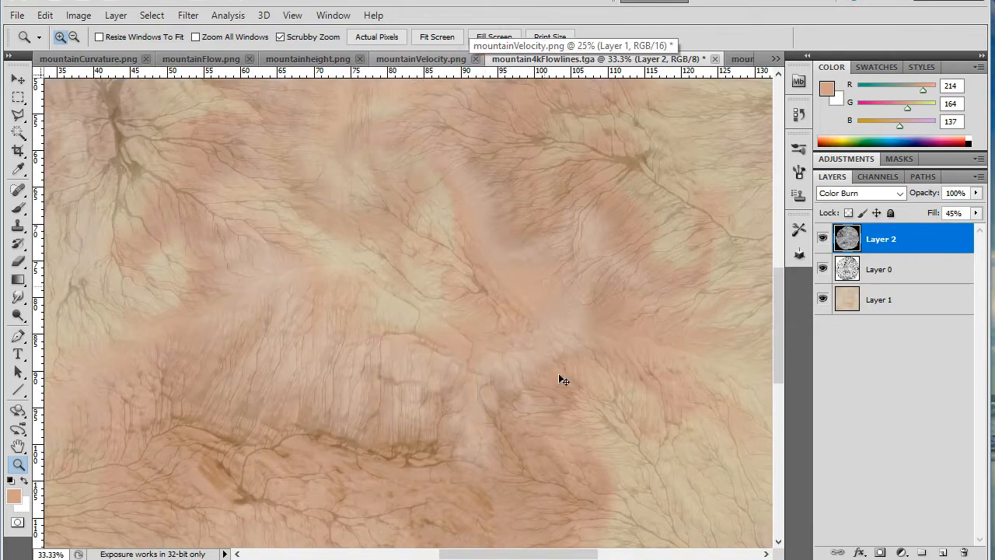
key("ctrl+v")
left_click(473, 346, "alt")
left_click(481, 356, "alt")
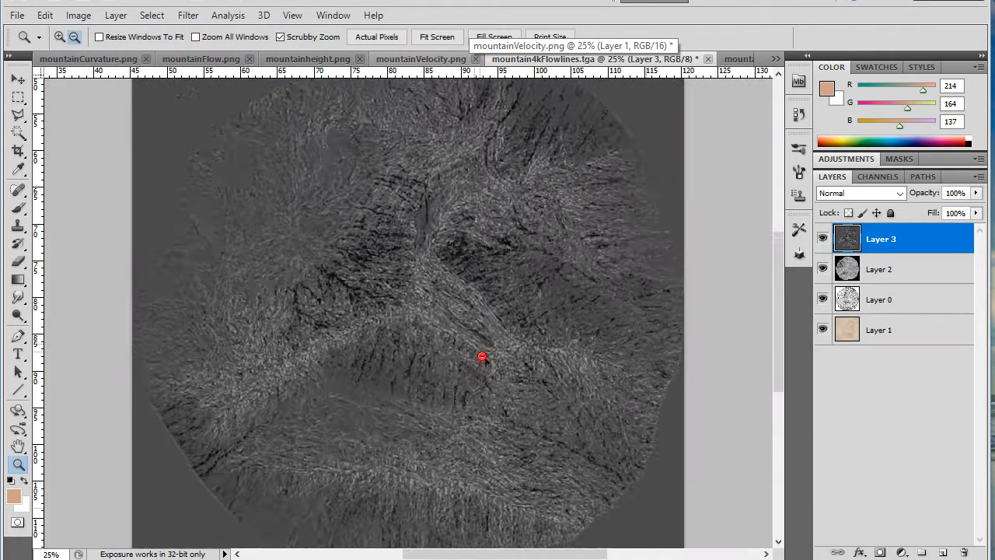
- Set Layer 3's blend mode to Color Dodge and lower its fill to 17%
left_click(490, 358, "alt")
left_click(482, 351)
left_click(481, 351)
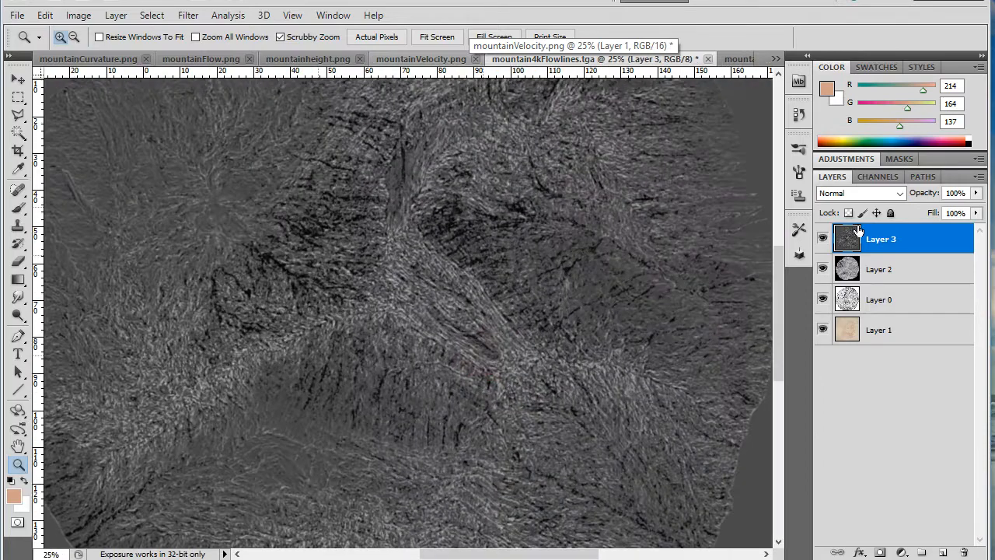
left_click(865, 194)
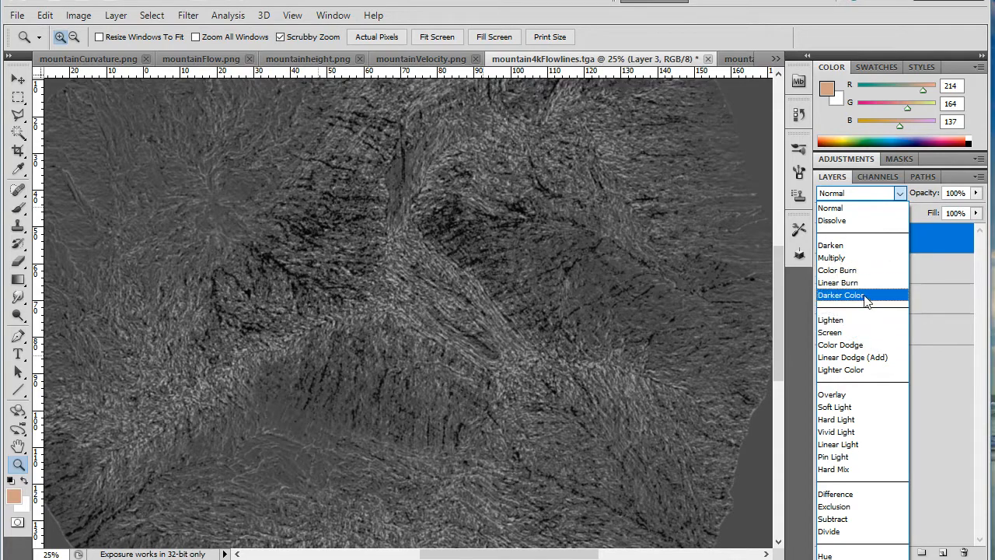
left_click(841, 344)
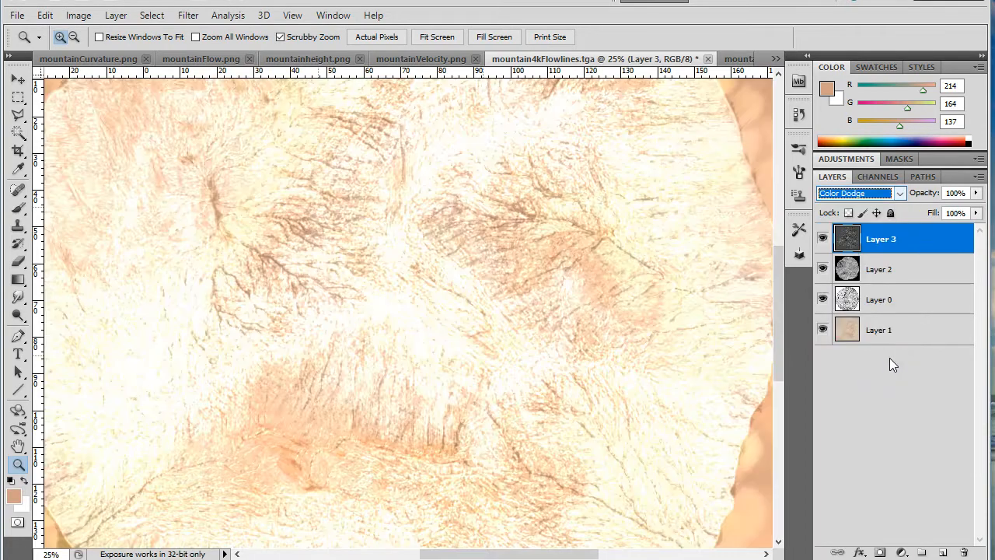
left_click(975, 213)
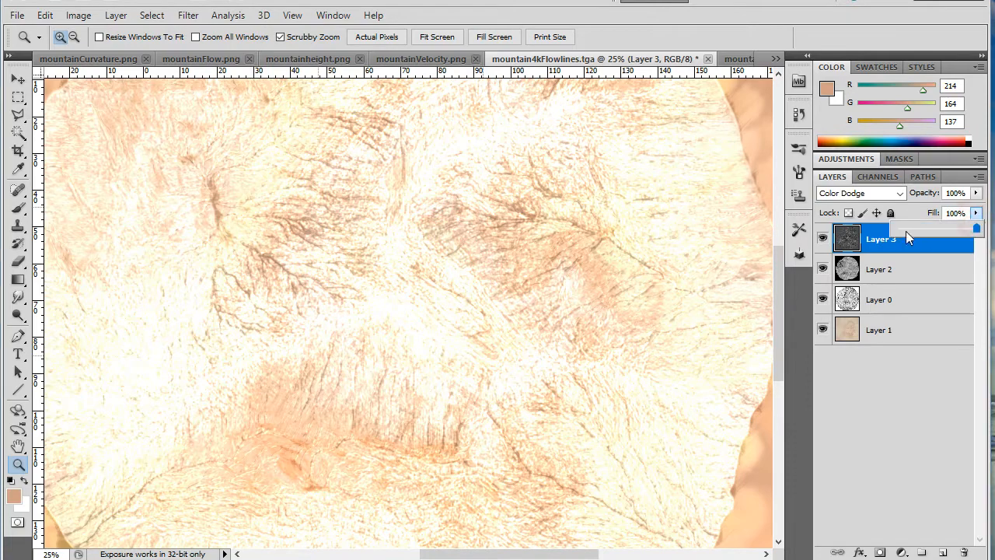
left_click(901, 230)
left_click_drag(907, 229, 911, 228)
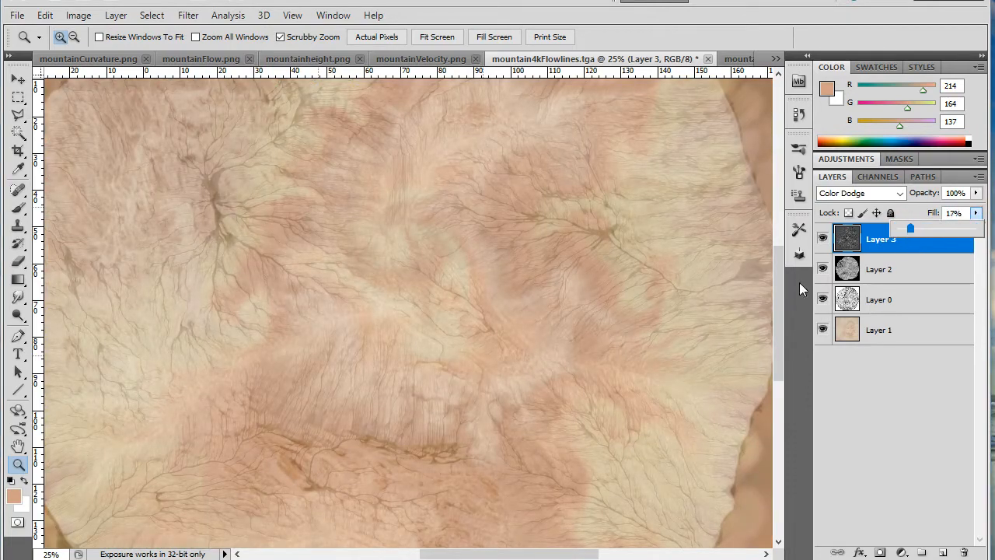
- Examine the flow line detail at the terrain's center up close, comparing it with and without Layer 3
left_click(401, 284)
left_click(401, 285)
left_click(414, 289)
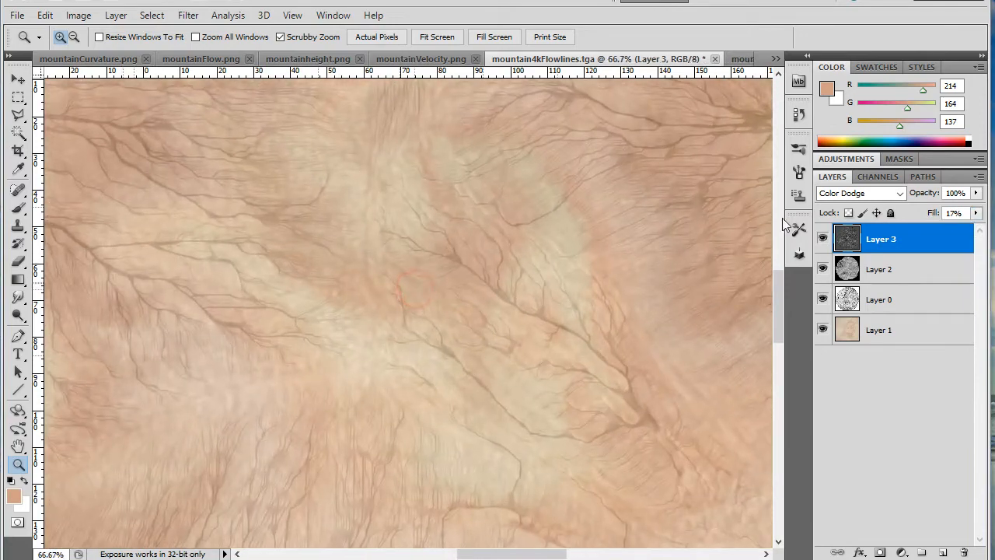
left_click(822, 239)
left_click(824, 237)
left_click(826, 236)
left_click(824, 237)
left_click(422, 341, "alt")
left_click(422, 349, "alt")
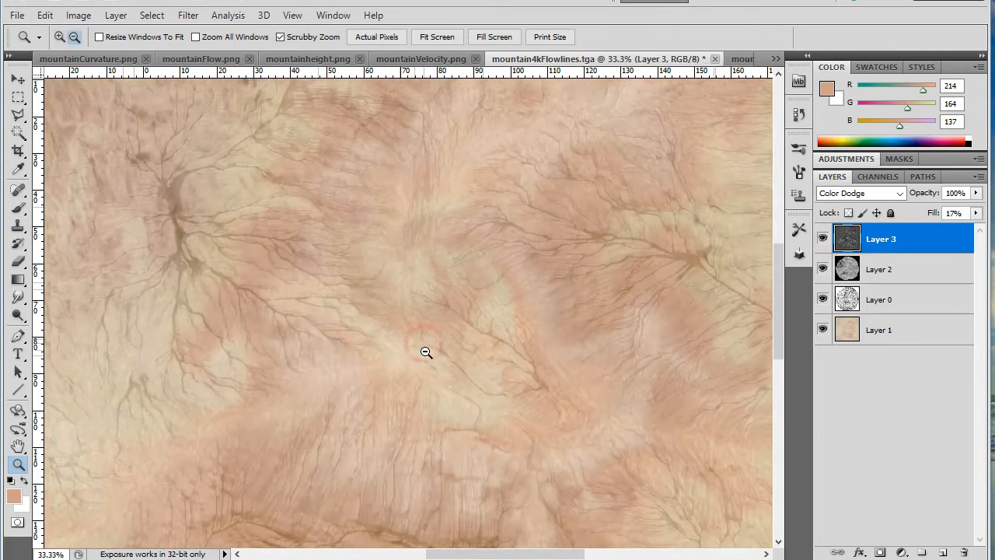
left_click(429, 354, "alt")
left_click(452, 369, "alt")
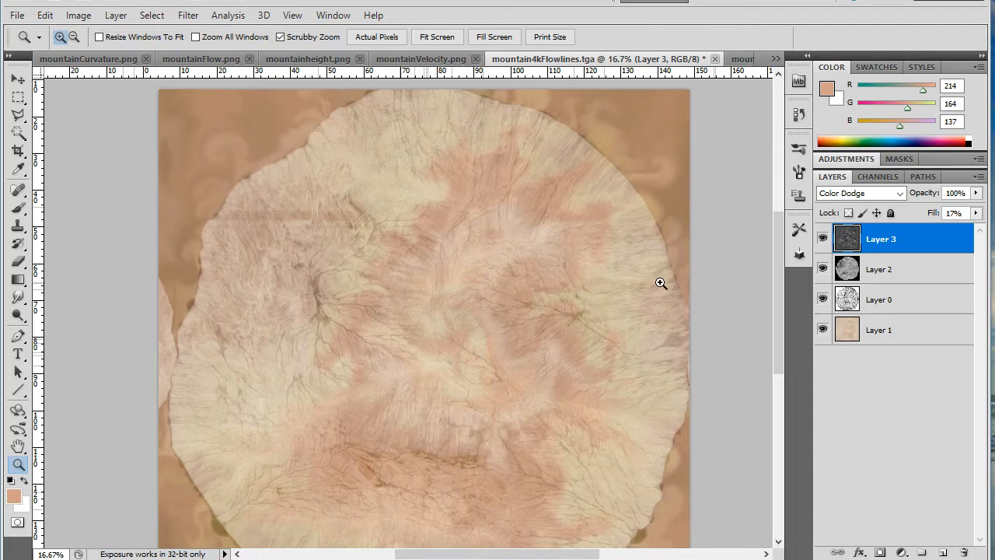
- Compare the whole image with and without Layers 2 and 3, and check the blending settings of Layer 2 and Layer 0
left_click(411, 218, "alt")
left_click(432, 235)
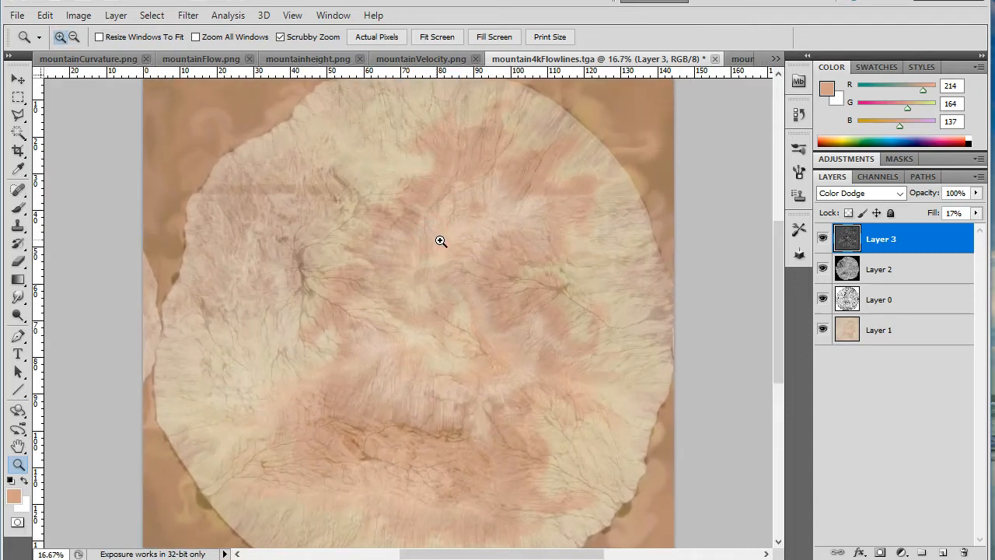
left_click(821, 269)
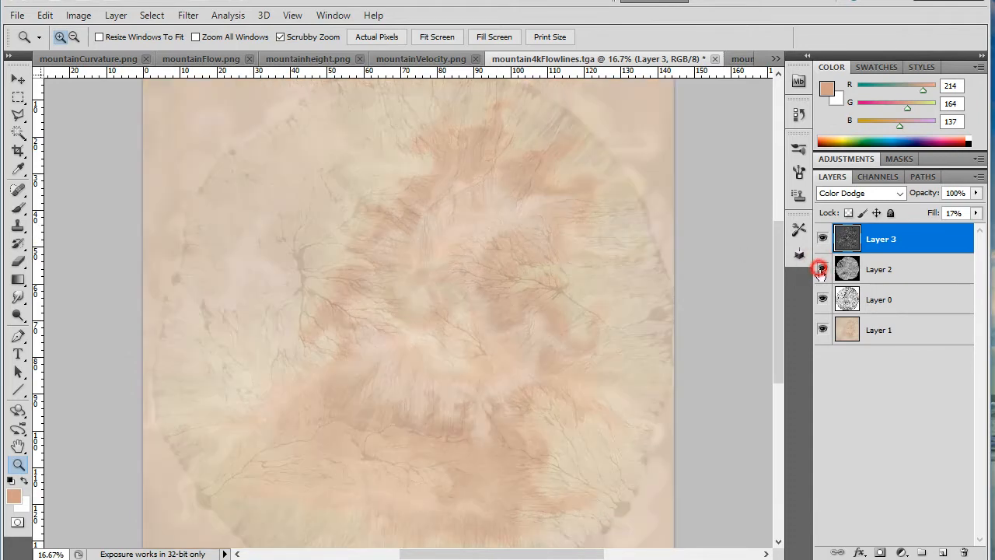
left_click(821, 269)
left_click(905, 270)
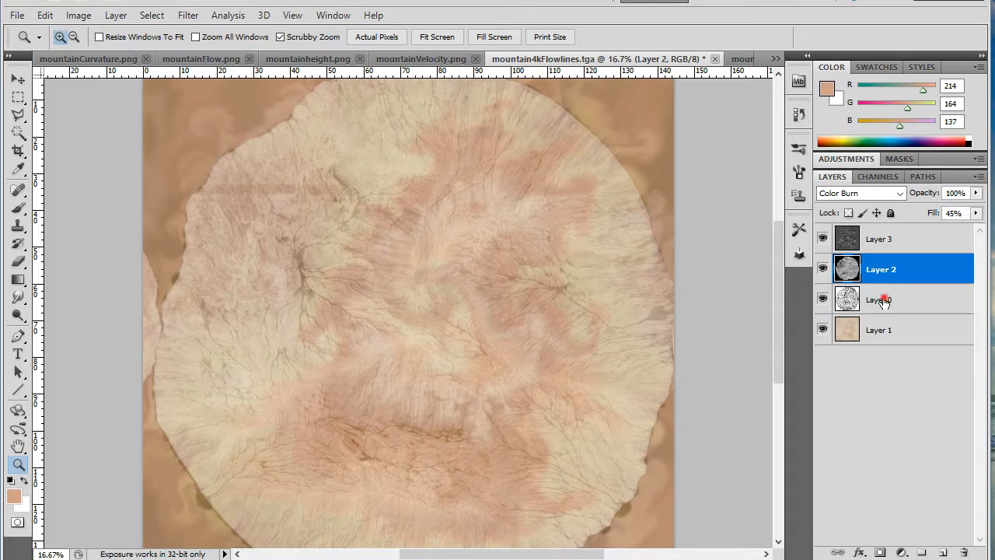
left_click(884, 302)
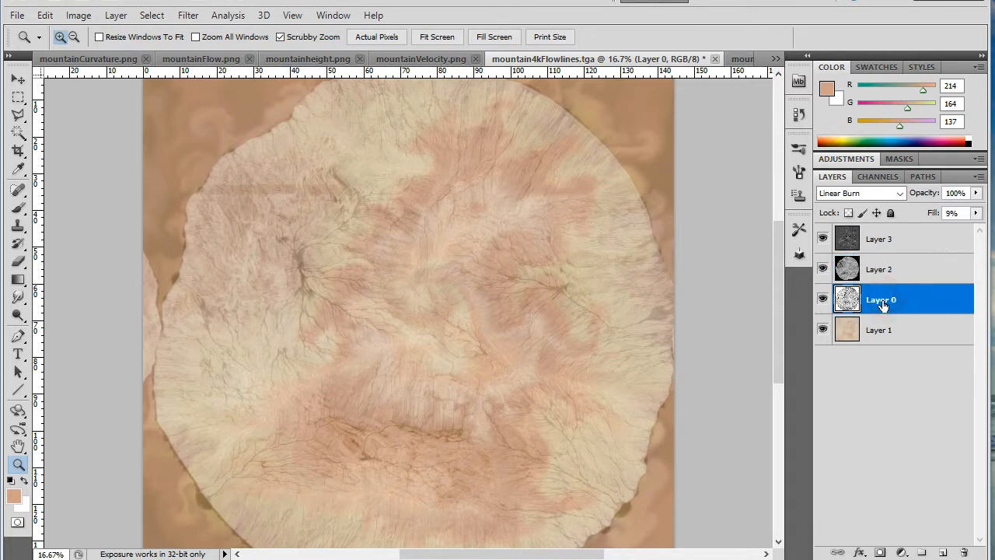
left_click(892, 238)
left_click(823, 240)
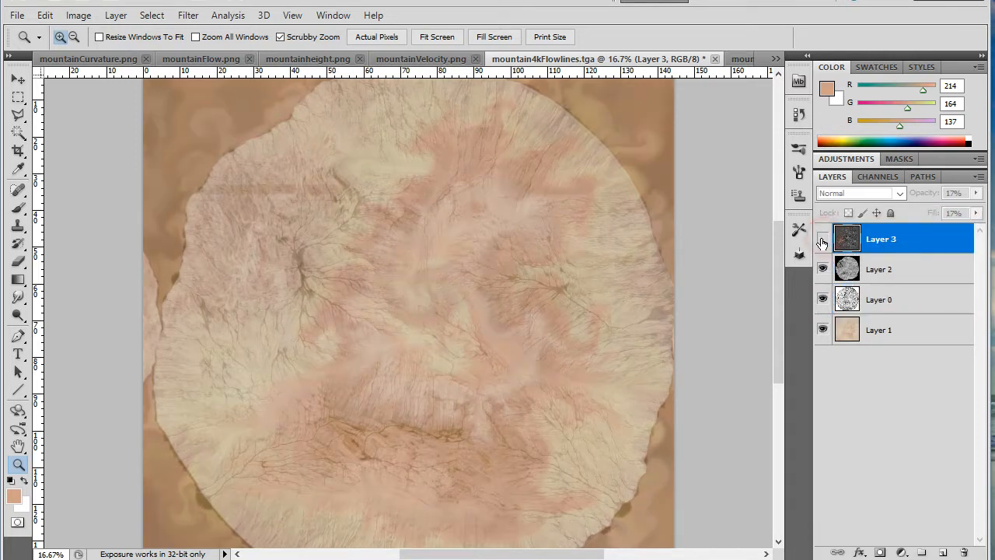
left_click(823, 239)
left_click(823, 269)
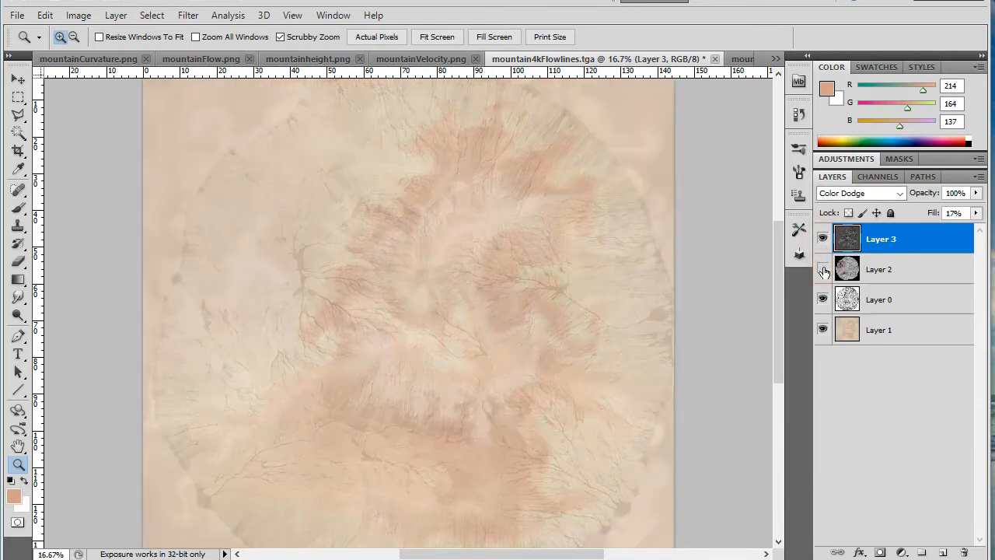
left_click(823, 269)
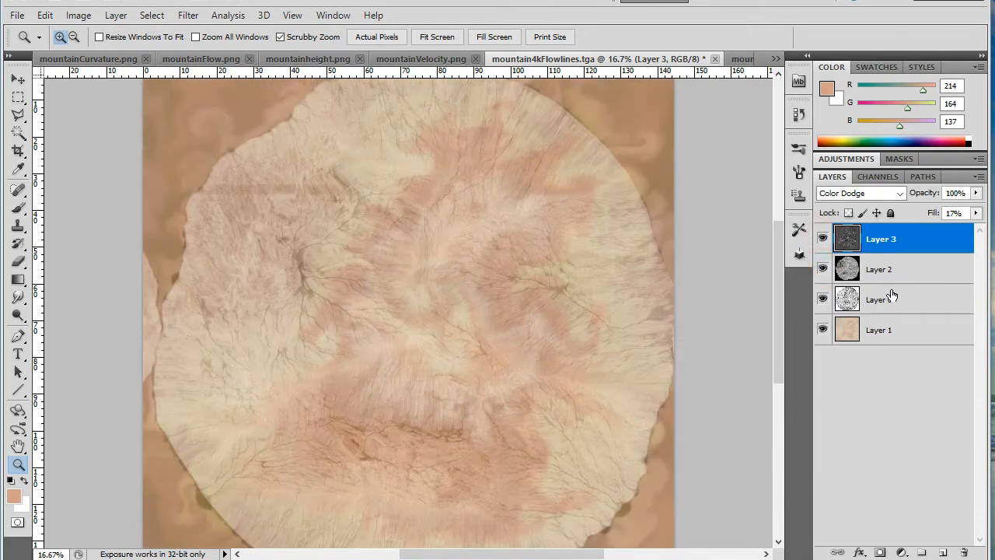
- Delete the four corner areas outside the round terrain from Layer 2 using Magic Wand selections with tolerance 20, and deselect
left_click_drag(677, 227, 668, 278)
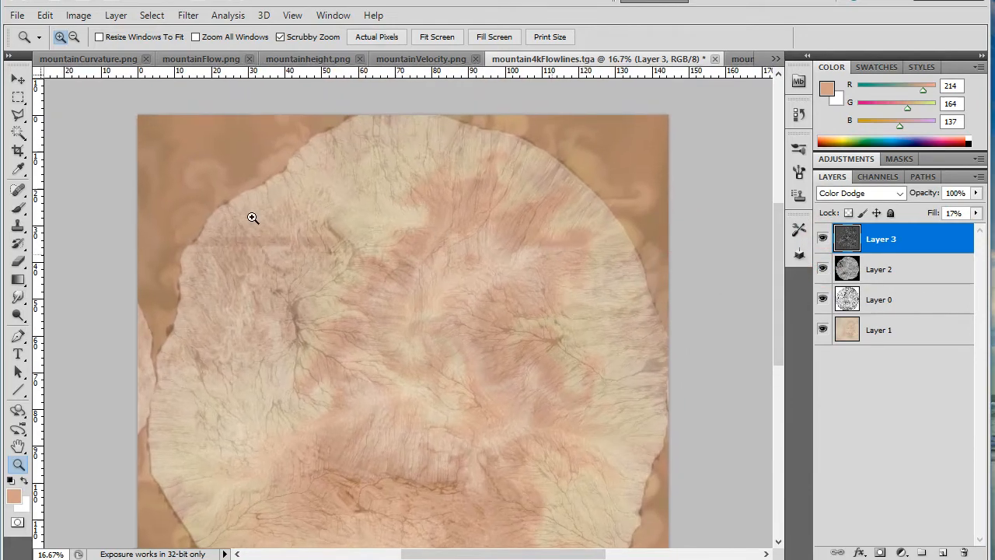
left_click(18, 260)
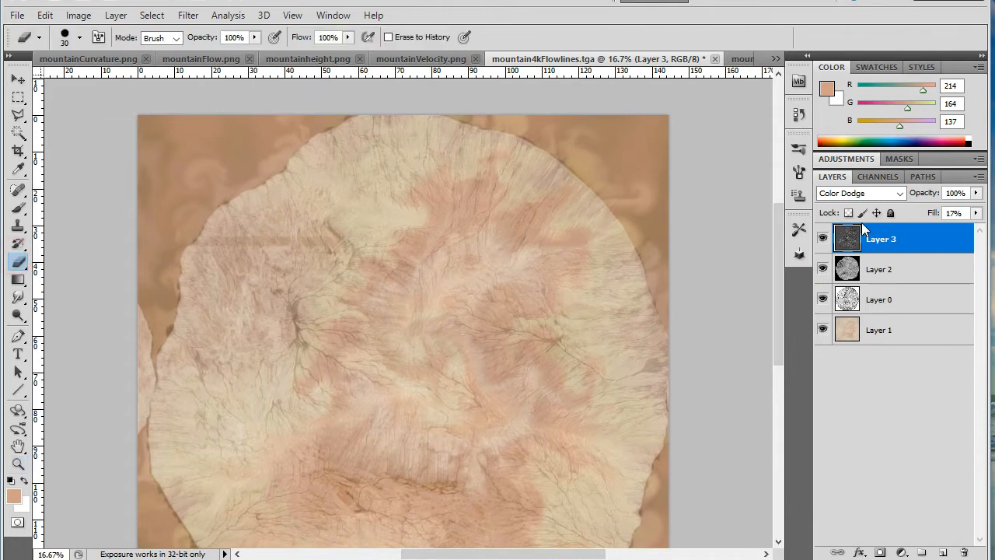
left_click(903, 269)
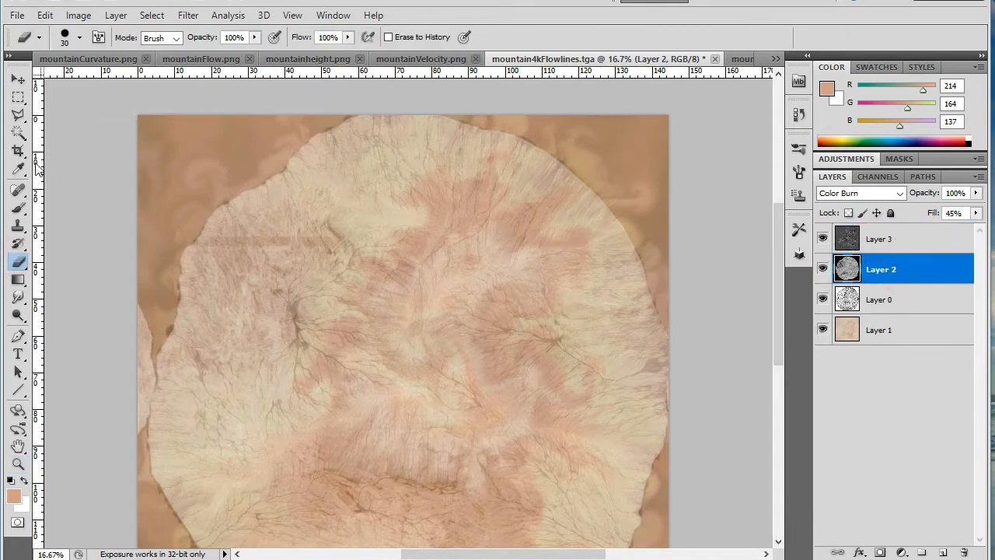
left_click(18, 132)
left_click(178, 140)
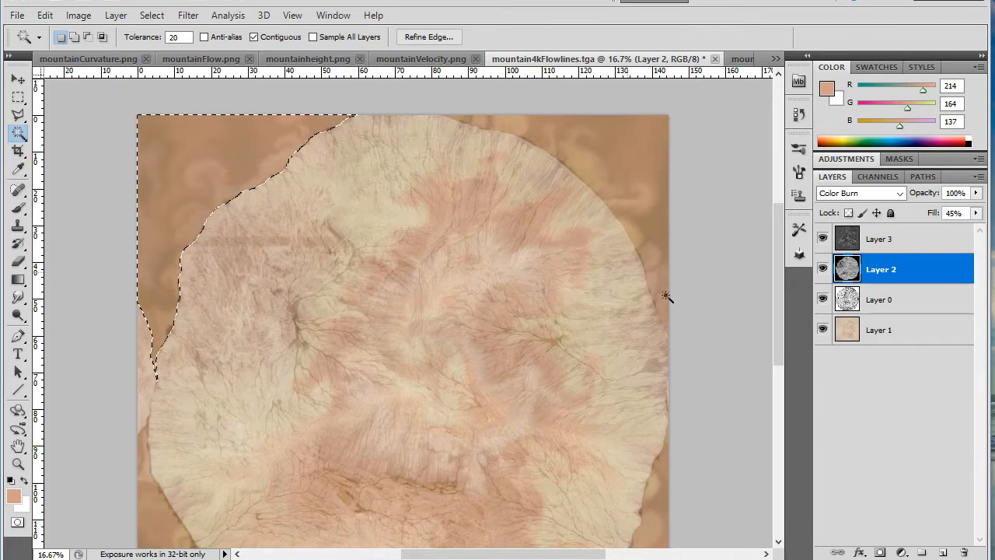
key("Delete")
left_click(628, 186)
key("Delete")
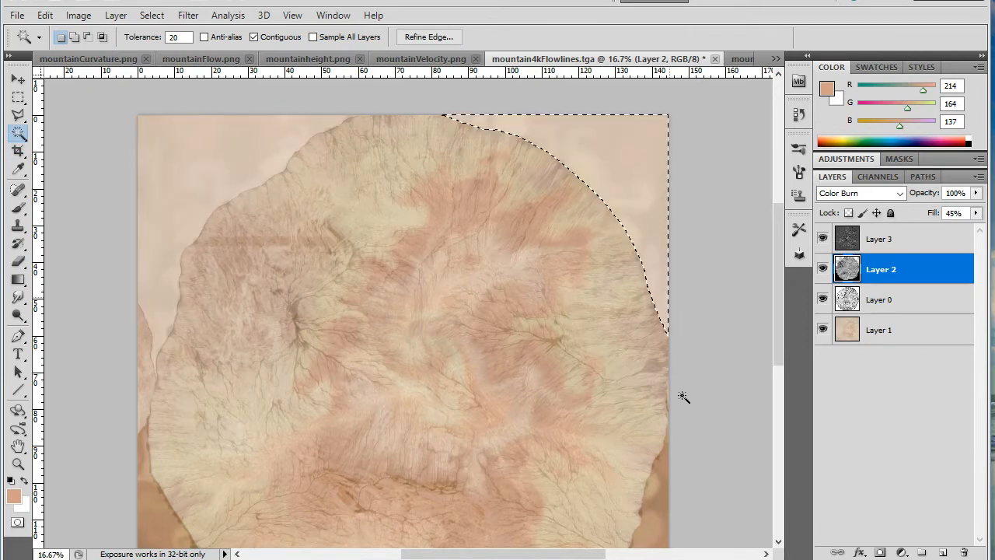
left_click(660, 515)
key("Delete")
left_click(161, 526)
key("Delete")
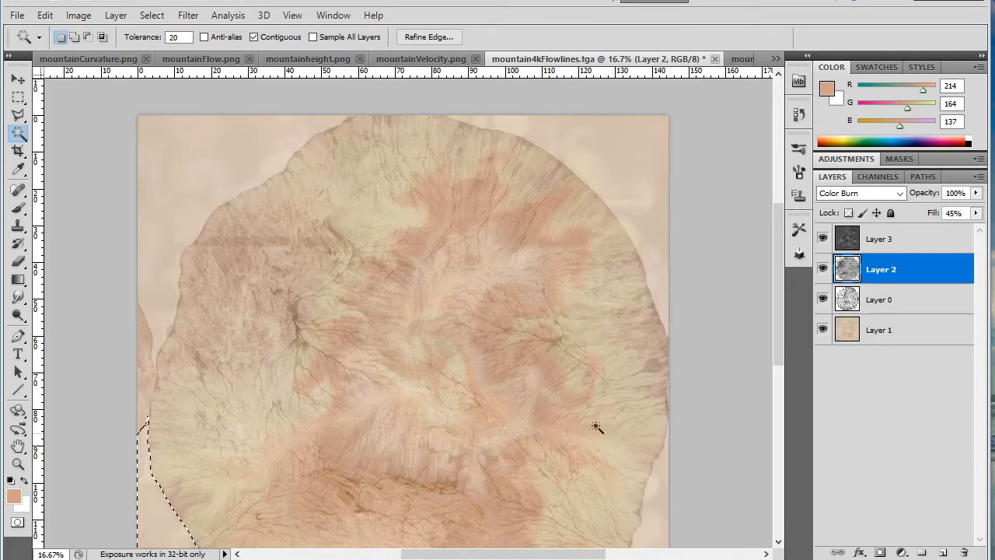
key("ctrl+d")
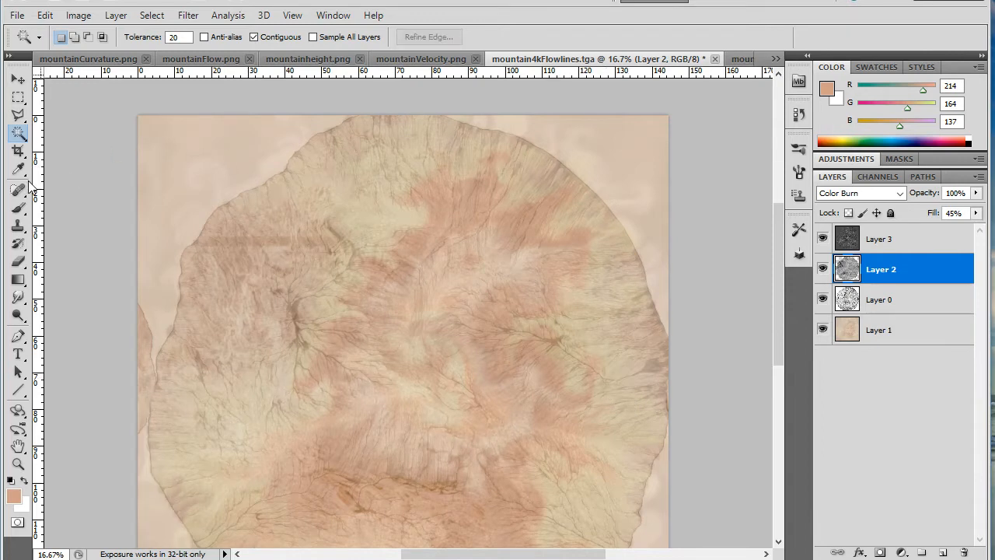
- Set up the Brush tool with a soft round tip enlarged to 600 px
left_click(19, 209)
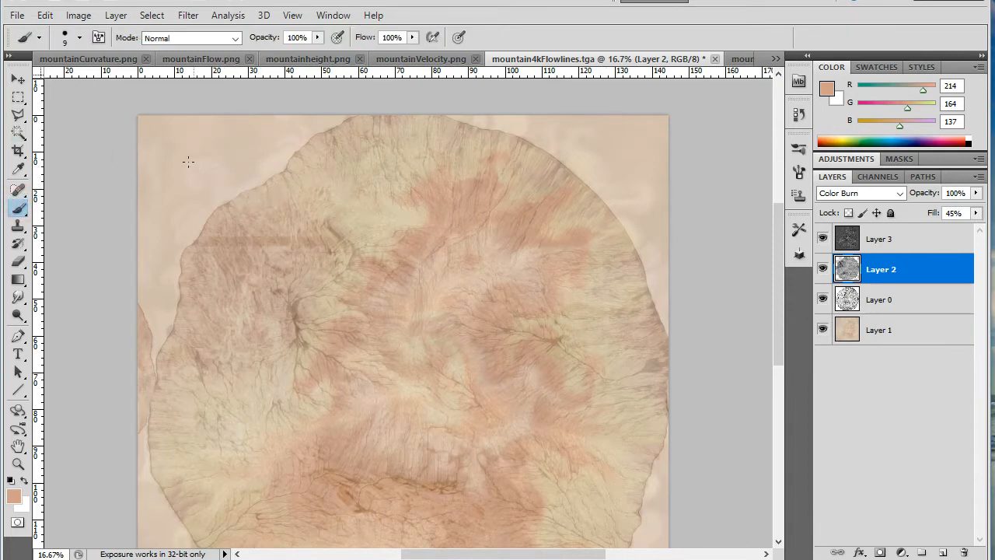
left_click(74, 35)
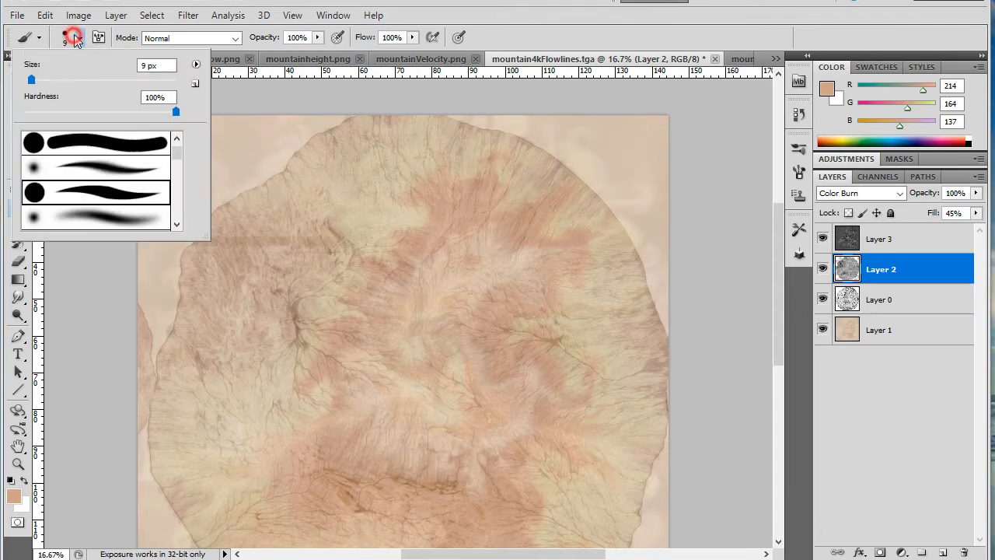
left_click(119, 216)
left_click(231, 146)
key("bracketright")
key("bracketright")
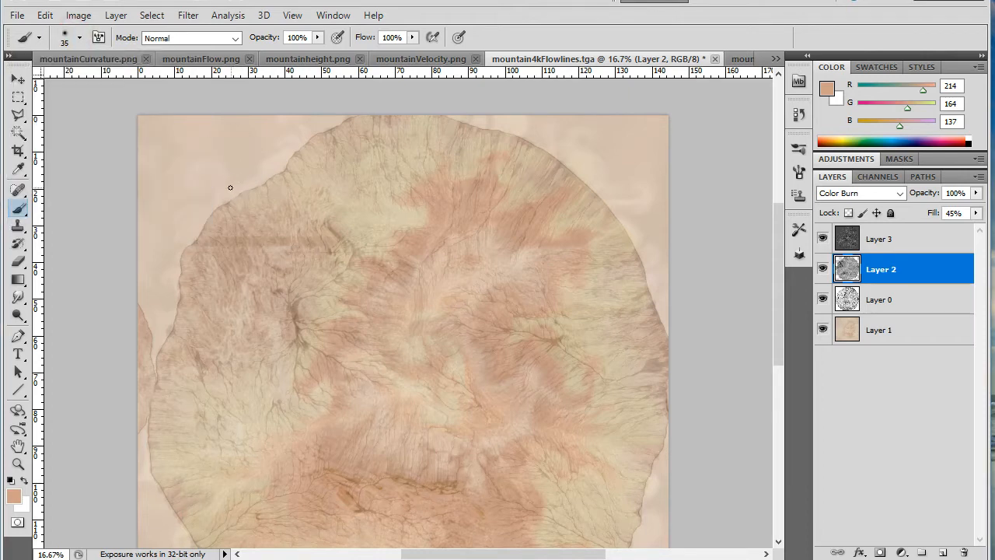
key("bracketright")
key("bracketright")
key("bracketright")
key("bracketright")
- Paint the tan foreground color on Layer 2 over the upper-left corner, left edge and lower border around the terrain
left_click(217, 175)
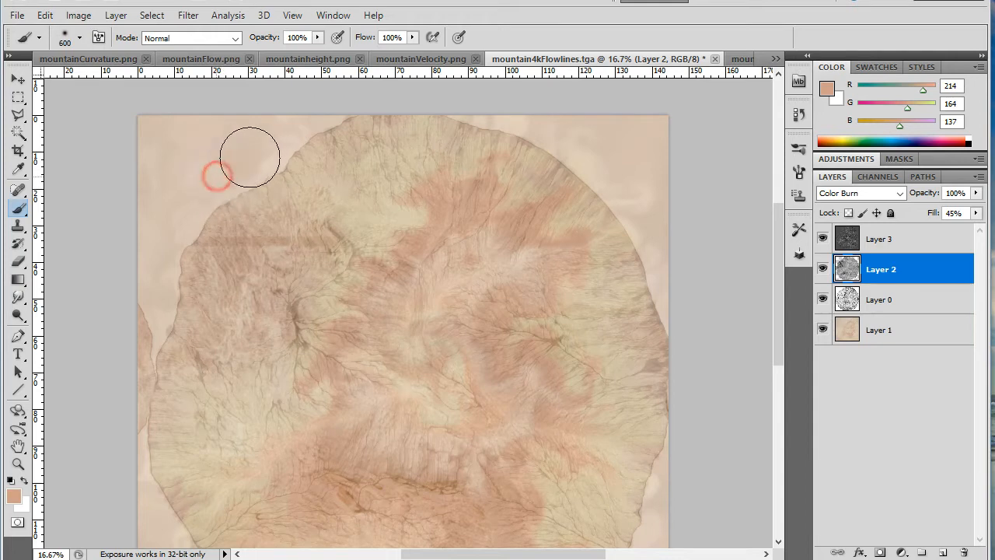
left_click(246, 157)
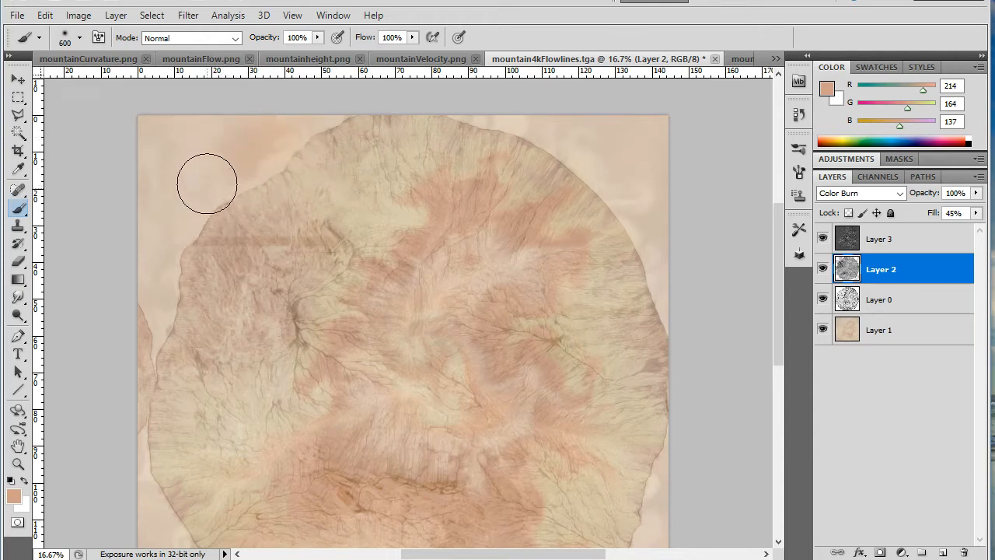
left_click(222, 127)
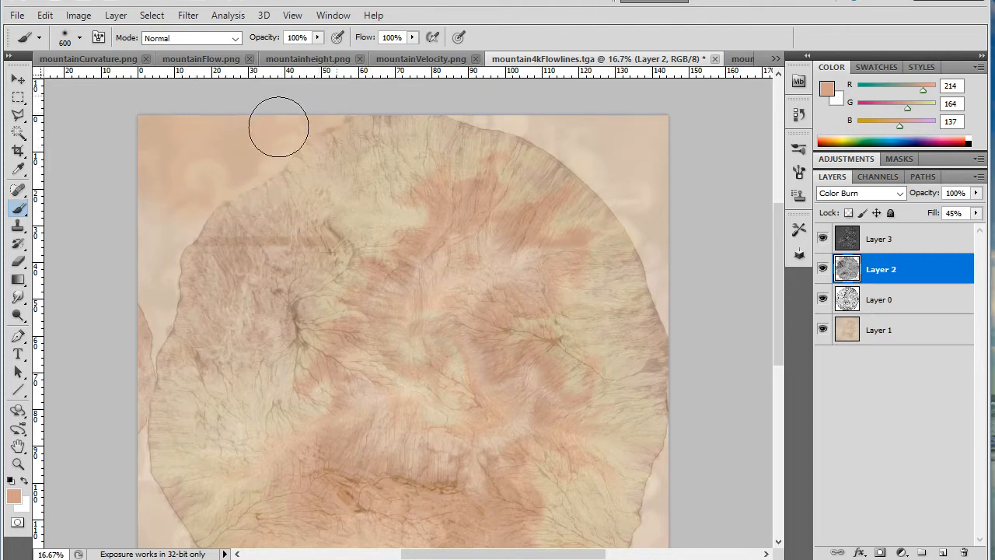
mouse_move(238, 159)
left_mouse_down()
mouse_move(207, 178)
mouse_move(140, 262)
mouse_move(151, 309)
mouse_move(119, 359)
mouse_move(136, 395)
mouse_move(143, 497)
left_mouse_up()
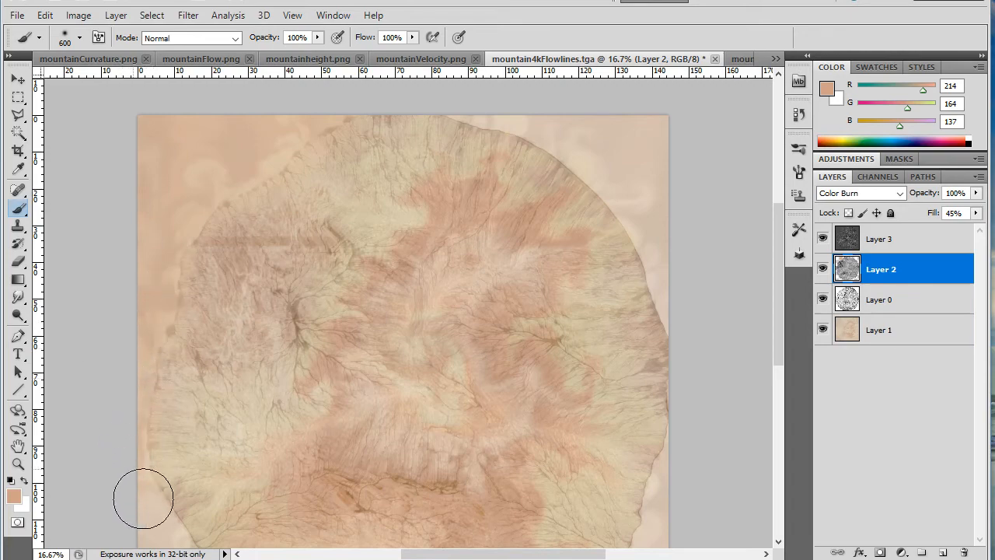
key("space")
left_click_drag(258, 487, 251, 322)
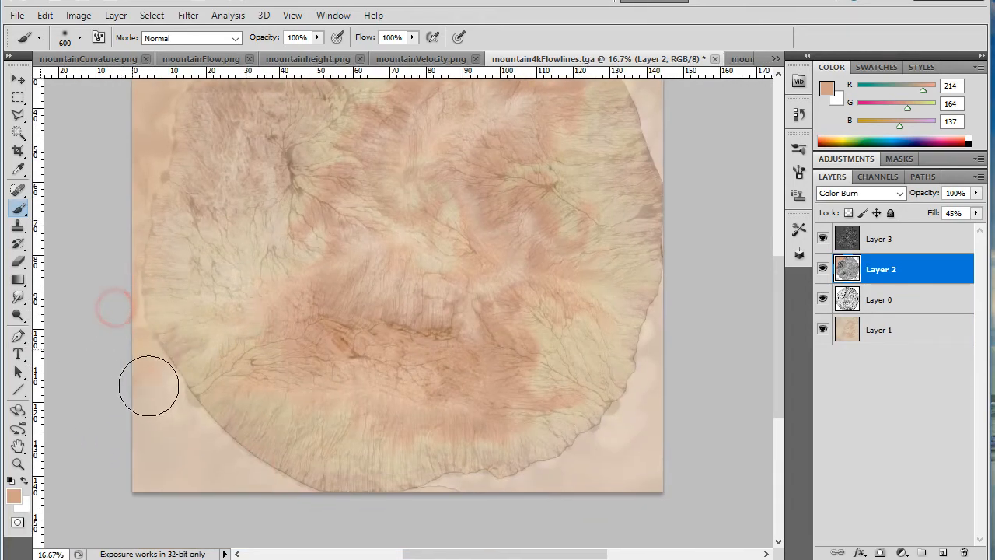
mouse_move(151, 391)
left_mouse_down()
mouse_move(213, 484)
mouse_move(127, 455)
mouse_move(449, 542)
mouse_move(435, 508)
mouse_move(560, 489)
mouse_move(565, 477)
mouse_move(637, 490)
mouse_move(664, 384)
mouse_move(667, 315)
mouse_move(682, 383)
mouse_move(633, 539)
left_mouse_up()
- Paint the same tan over Layer 2's upper-right corner and right border, softening the terrain's hard outline there
key("space")
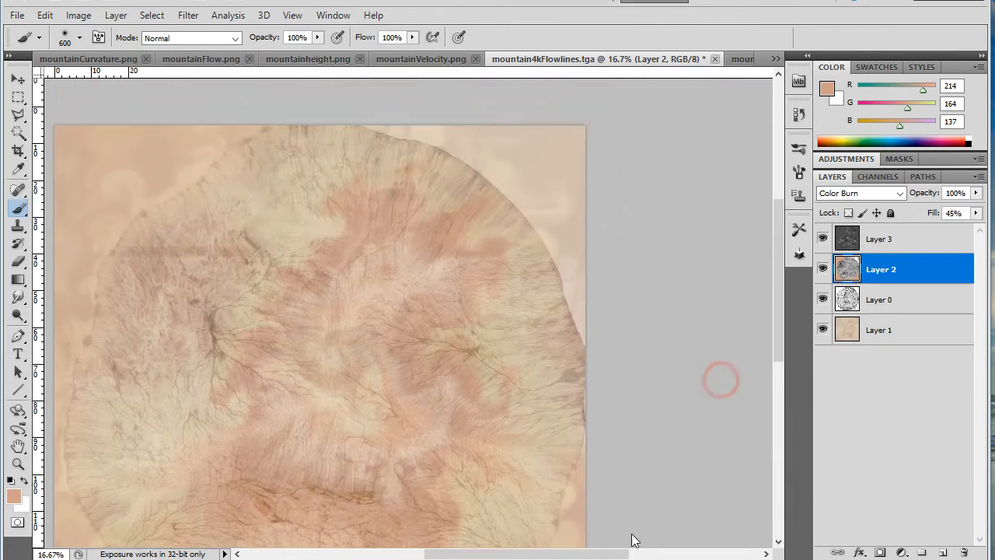
mouse_move(675, 449)
left_mouse_down()
mouse_move(632, 387)
mouse_move(522, 326)
mouse_move(546, 384)
mouse_move(516, 355)
mouse_move(471, 241)
mouse_move(389, 208)
left_mouse_up()
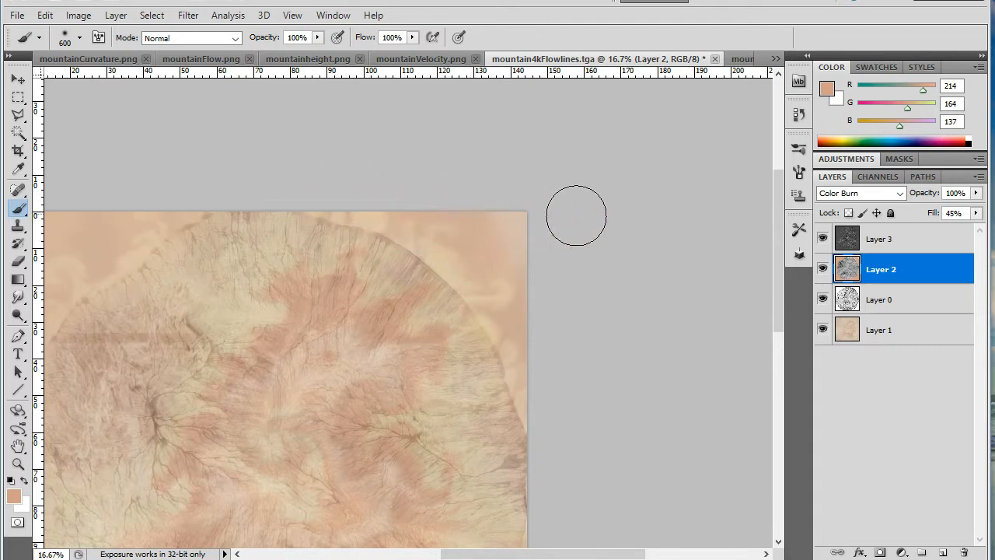
left_click(437, 218)
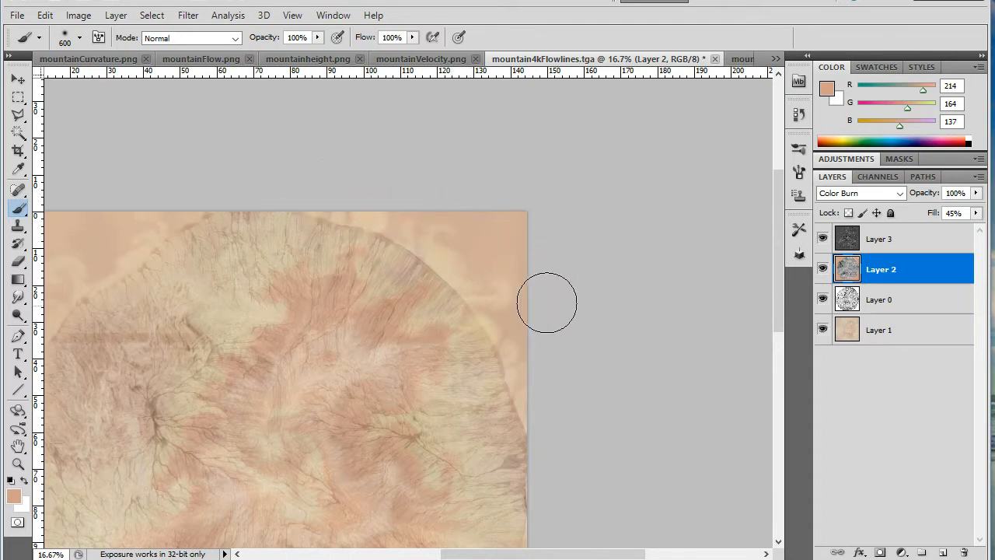
left_click(482, 255)
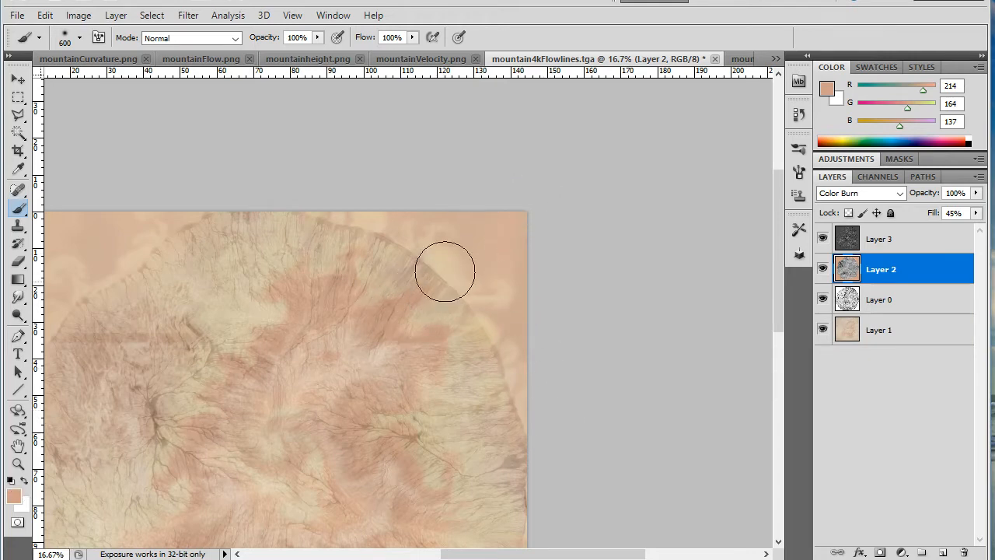
left_click(391, 195)
left_click_drag(604, 302, 583, 285)
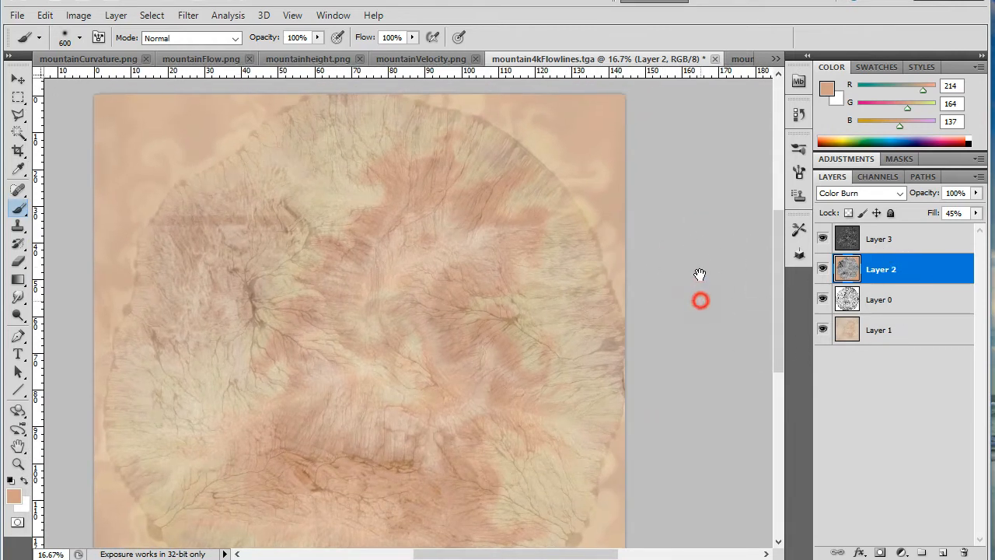
- Merge Layer 3, Layer 2, Layer 0 and Layer 1 into a single layer and activate the Spot Healing Brush Tool
mouse_move(702, 298)
left_mouse_down()
mouse_move(693, 242)
mouse_move(682, 309)
mouse_move(684, 293)
left_mouse_up()
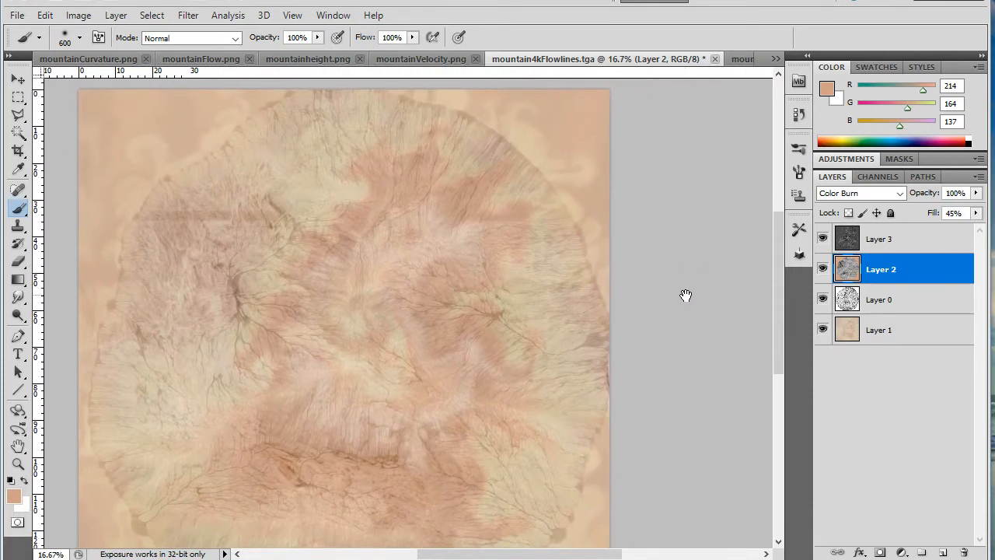
left_click(905, 240)
left_click(900, 331, "shift")
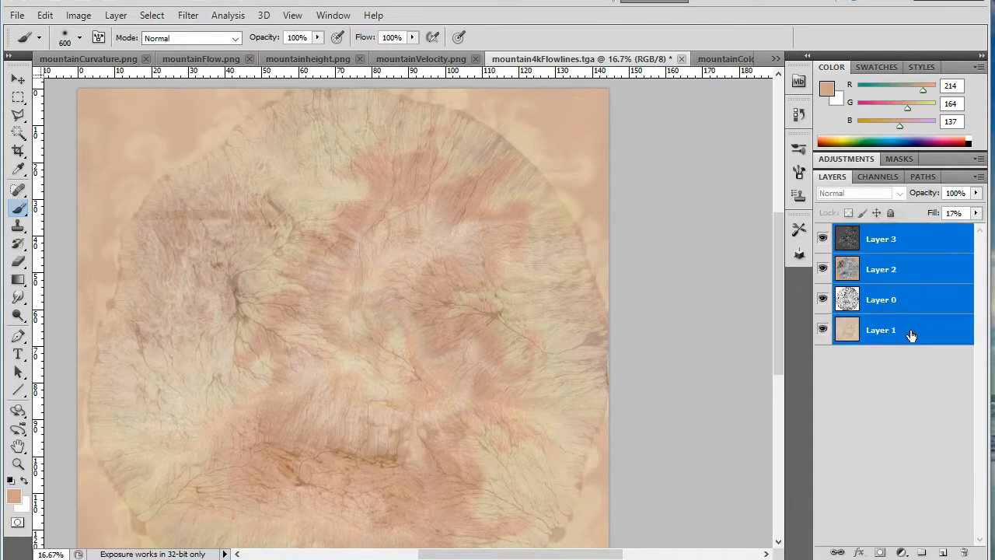
key("ctrl+e")
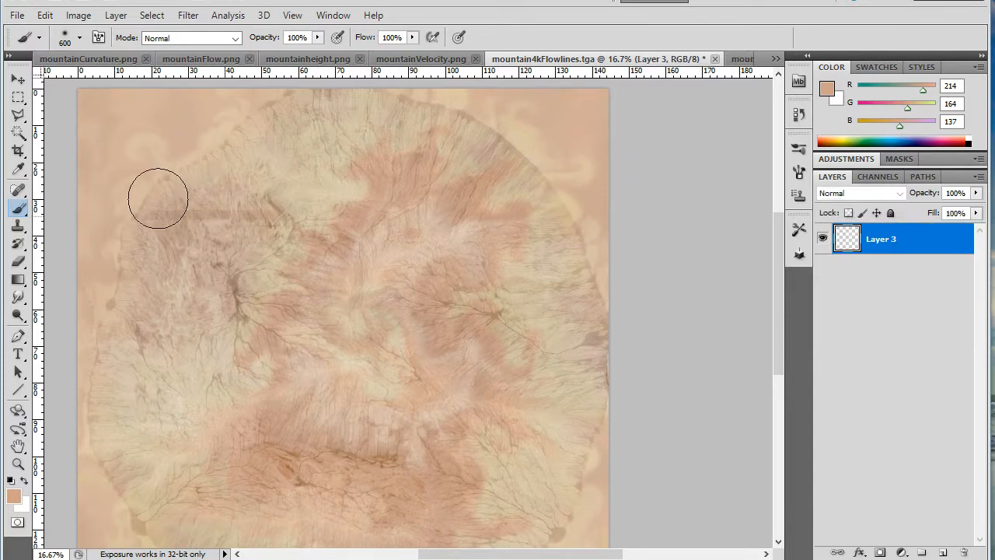
left_click(22, 194)
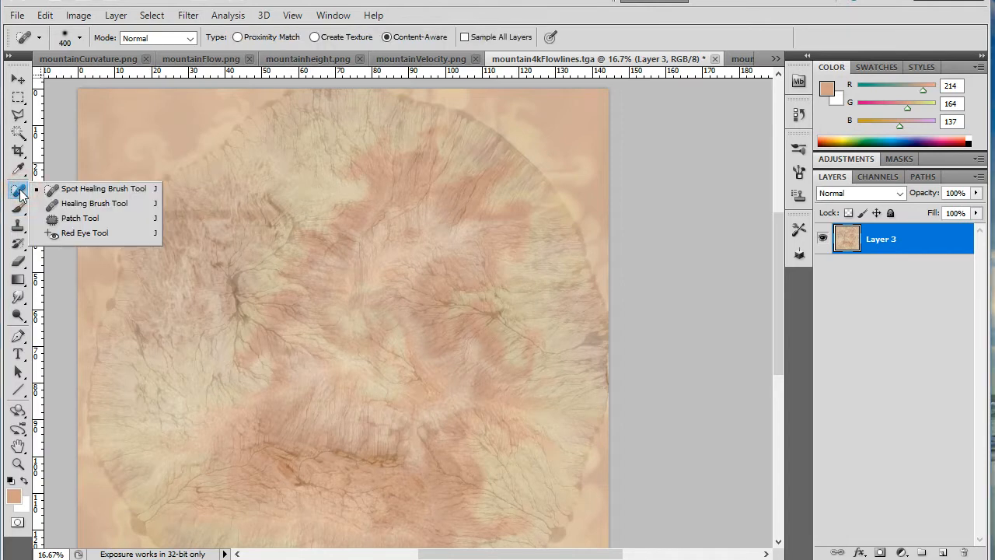
left_click(63, 192)
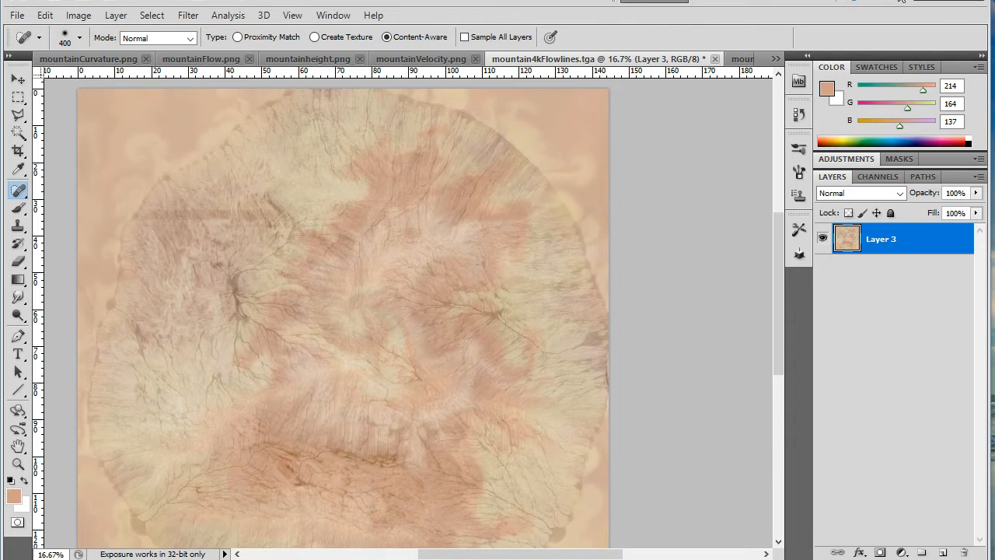
- Switch to Maya and examine the textured mountain's slopes and gullies up close, checking how the flow lines follow the terrain
left_click(922, 1)
left_click_drag(717, 334, 615, 341, "alt")
middle_click_drag(616, 316, 583, 269, "alt")
left_click_drag(585, 270, 498, 305, "alt")
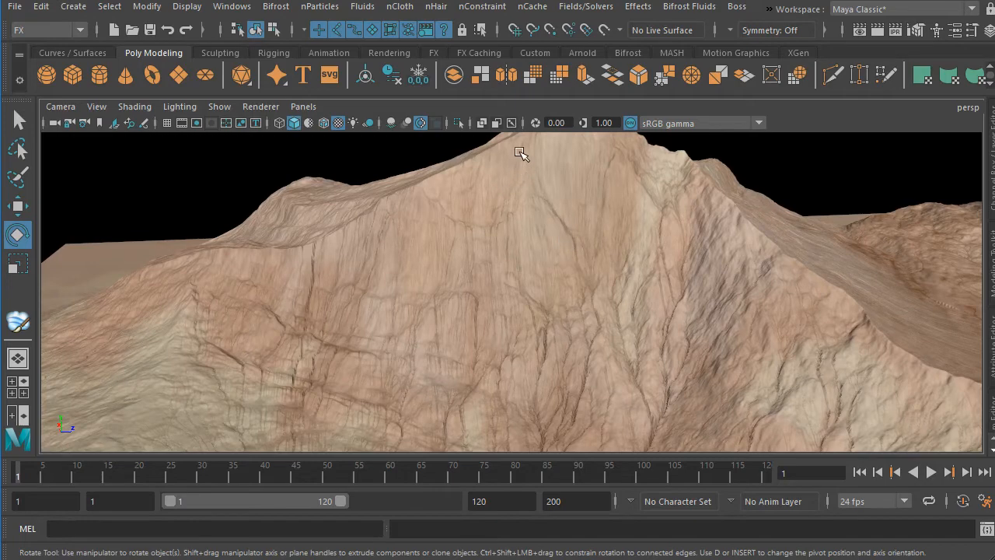
left_click_drag(525, 318, 611, 310, "alt")
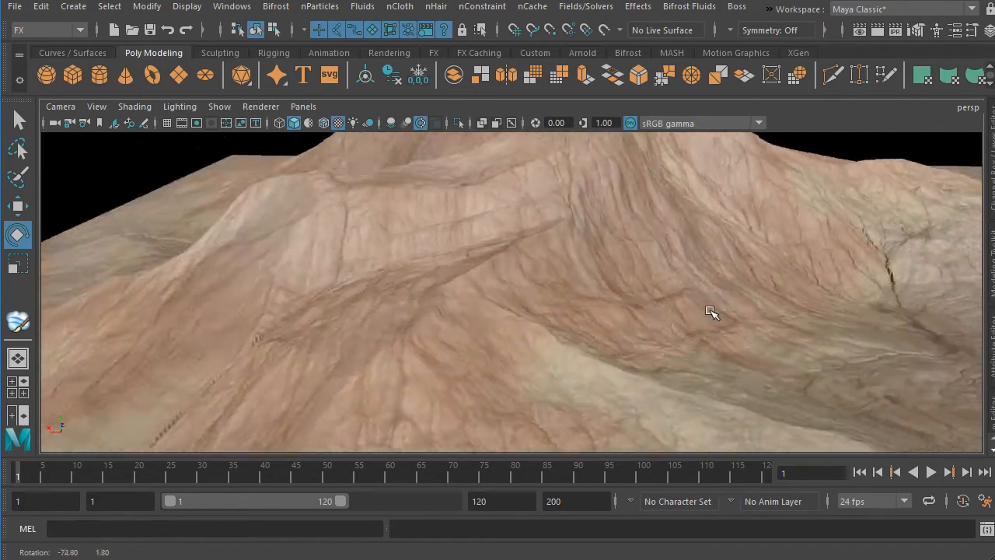
left_click_drag(712, 311, 603, 337, "alt")
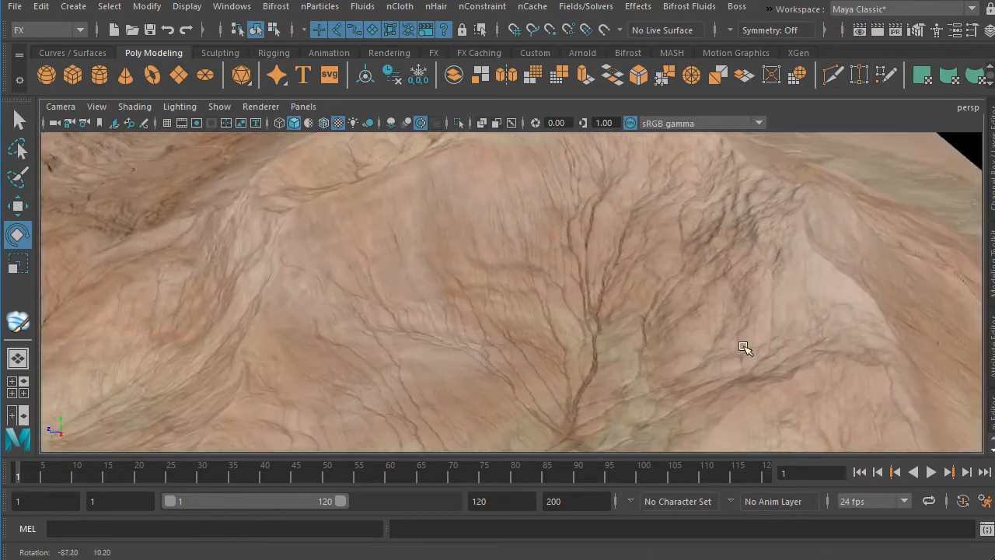
left_click_drag(744, 348, 508, 335, "alt")
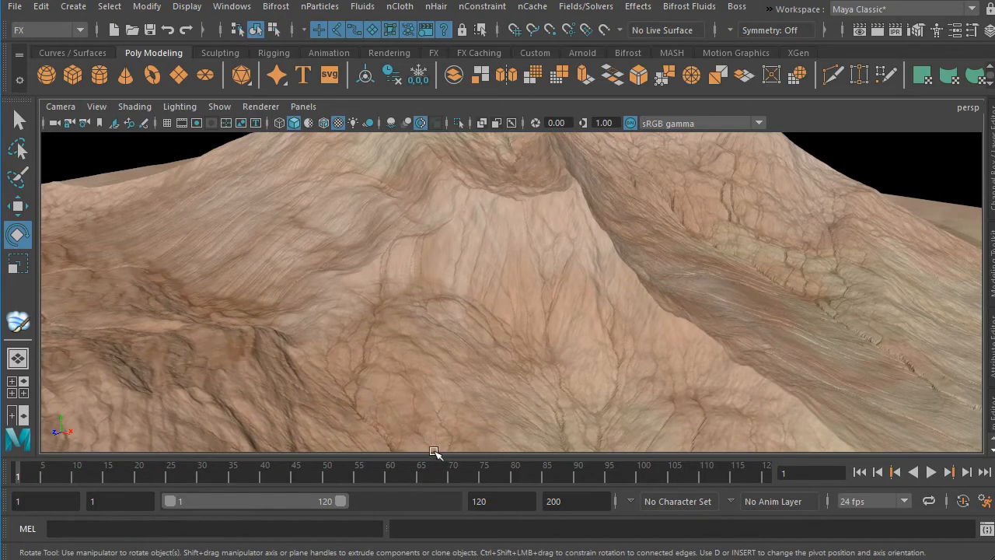
left_click_drag(539, 327, 497, 304, "alt")
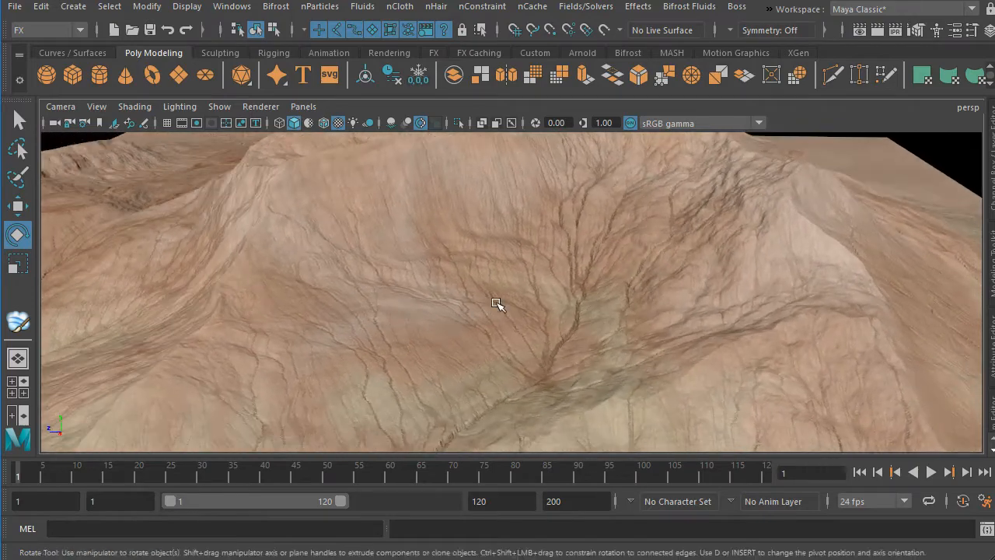
right_click_drag(497, 304, 457, 202, "alt")
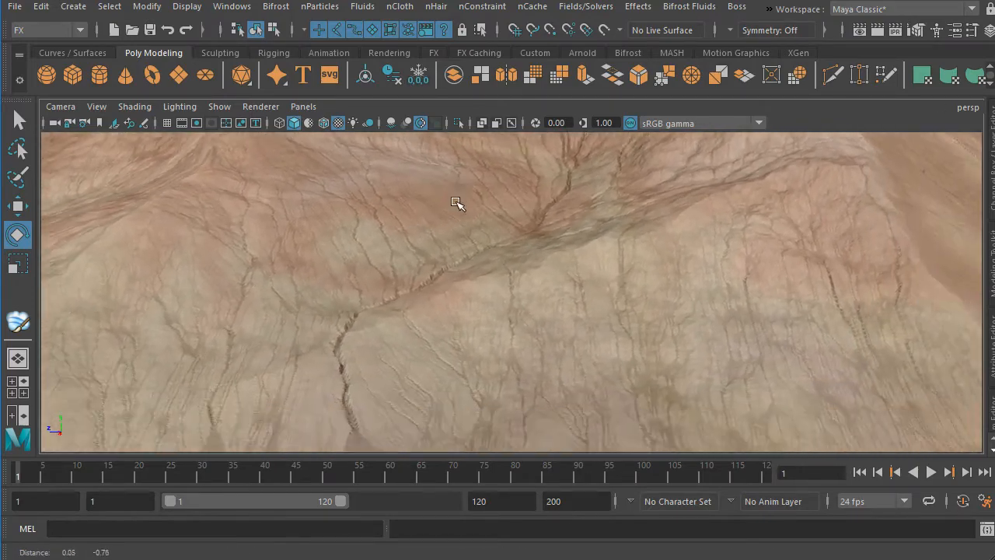
left_click_drag(457, 203, 481, 334, "alt")
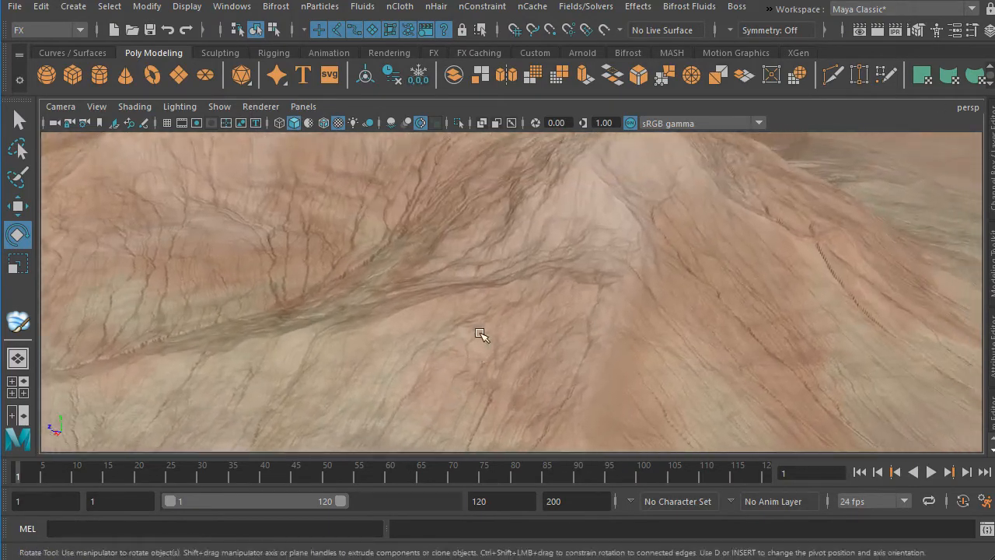
left_click_drag(542, 325, 337, 338, "alt")
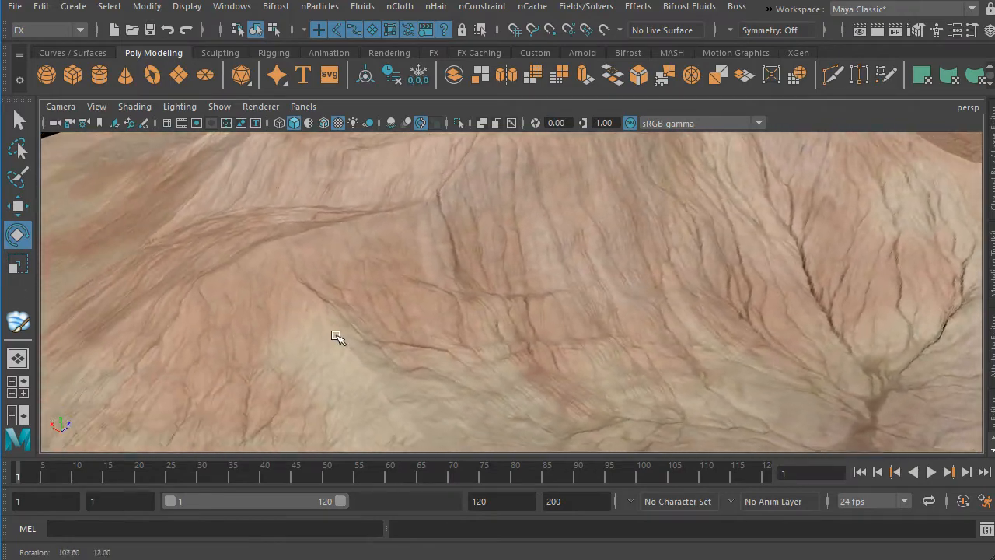
- Inspect the mountain's peak and ridges from several sides, checking how the color bands and creases follow the relief
right_click_drag(337, 338, 568, 324, "alt")
left_click_drag(535, 346, 504, 313, "alt")
left_click_drag(559, 334, 477, 344, "alt")
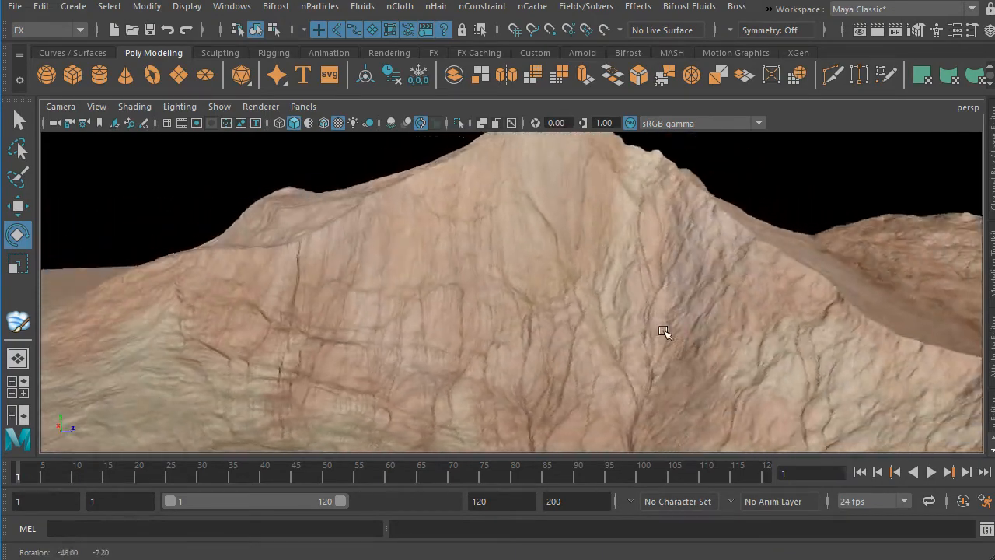
left_click_drag(663, 331, 514, 314, "alt")
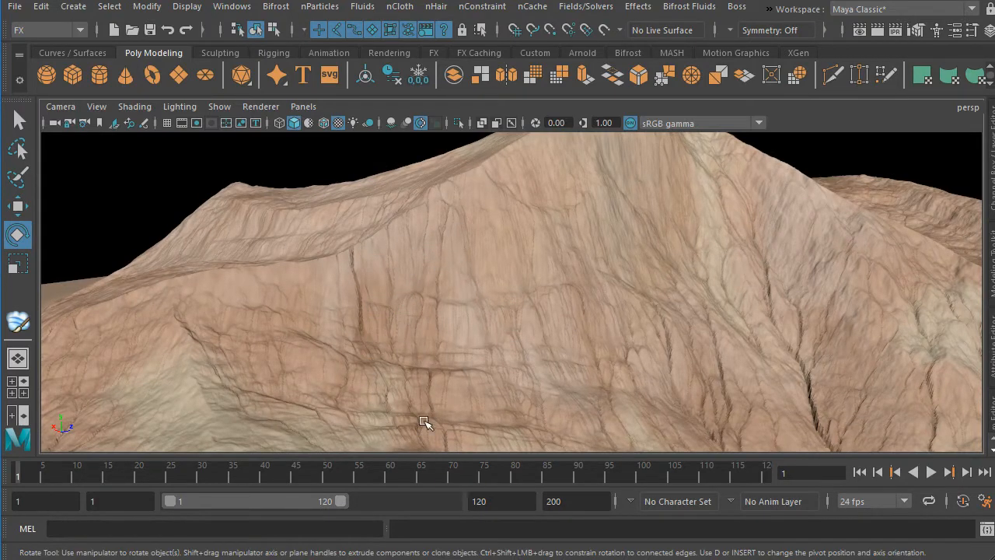
left_click_drag(479, 335, 576, 343, "alt")
left_click_drag(498, 343, 478, 360, "alt")
middle_click_drag(477, 360, 480, 260, "alt")
left_click_drag(479, 259, 557, 315, "alt")
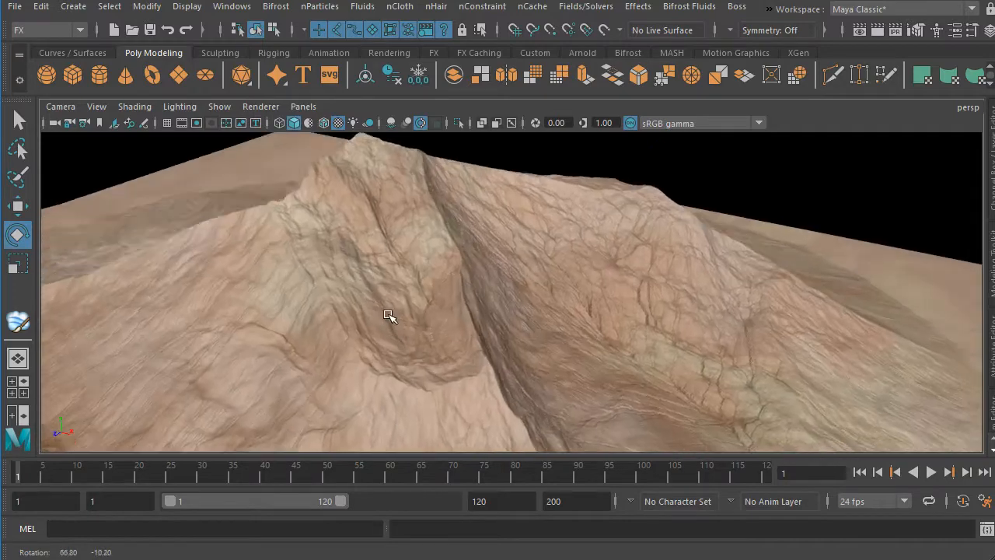
left_click_drag(389, 315, 357, 264, "alt")
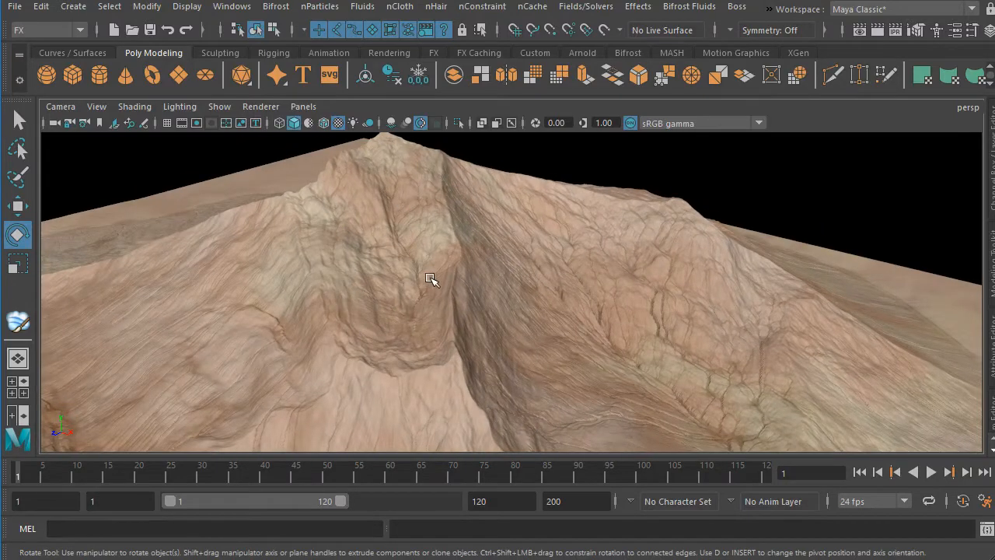
left_click_drag(431, 279, 626, 296, "alt")
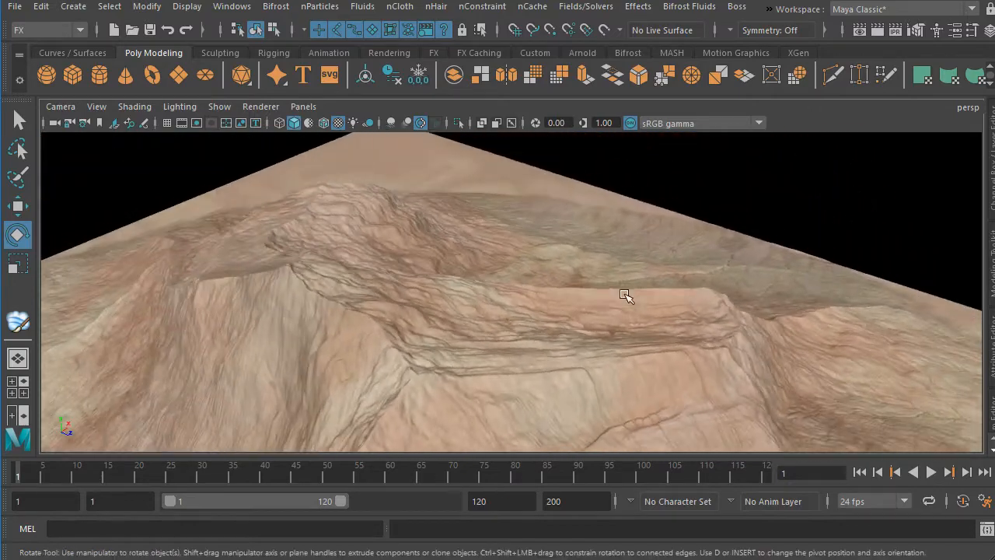
- Review the whole textured mountain from a wider distance all around, comparing the color and flow detail on its faces, valleys and foothills
right_click_drag(532, 319, 494, 296, "alt")
left_click_drag(494, 296, 684, 302, "alt")
left_click_drag(569, 304, 715, 288, "alt")
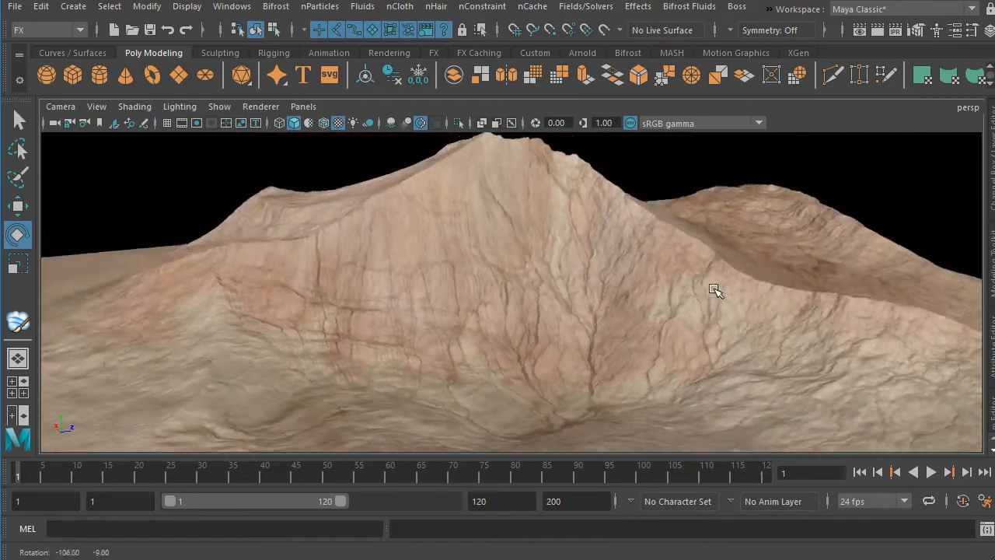
left_click_drag(475, 275, 523, 321, "alt")
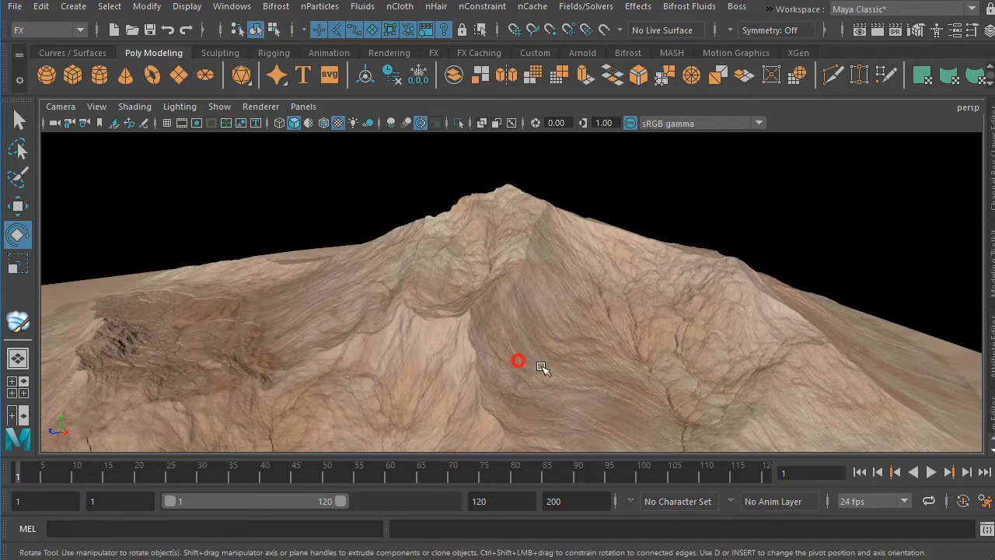
left_click_drag(542, 369, 591, 377, "alt")
left_click_drag(656, 374, 639, 324, "alt")
middle_click_drag(639, 325, 589, 368, "alt")
left_click_drag(588, 369, 627, 357, "alt")
middle_click_drag(623, 349, 607, 332, "alt")
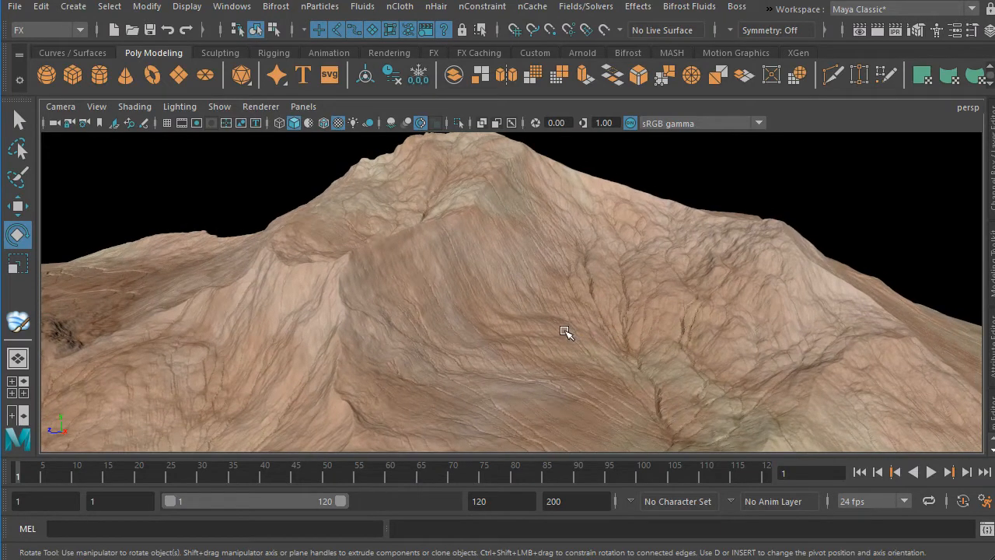
left_click_drag(577, 342, 831, 339, "alt")
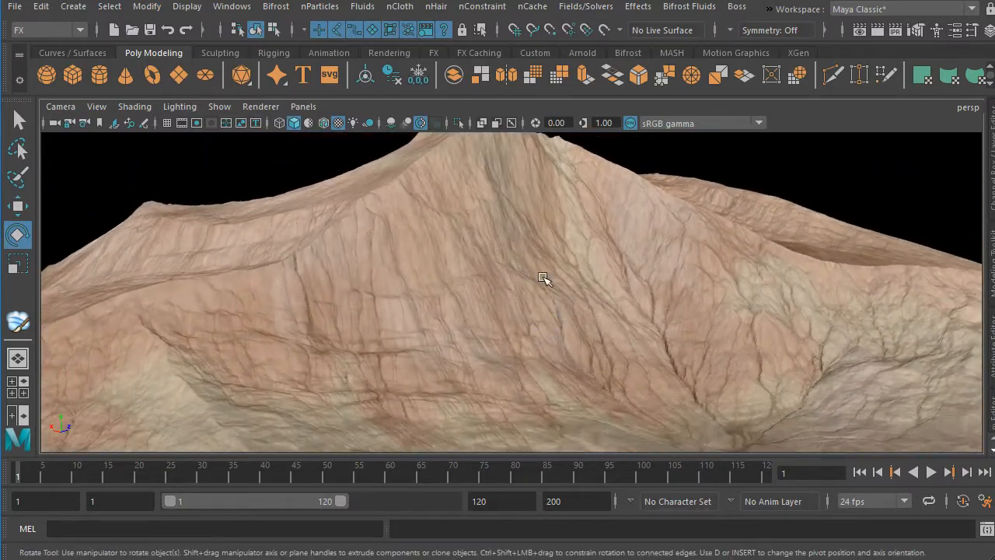
mouse_move(544, 278)
left_mouse_down("alt")
mouse_move(520, 310)
mouse_move(555, 339)
mouse_move(742, 327)
mouse_move(717, 332)
left_mouse_up("alt")
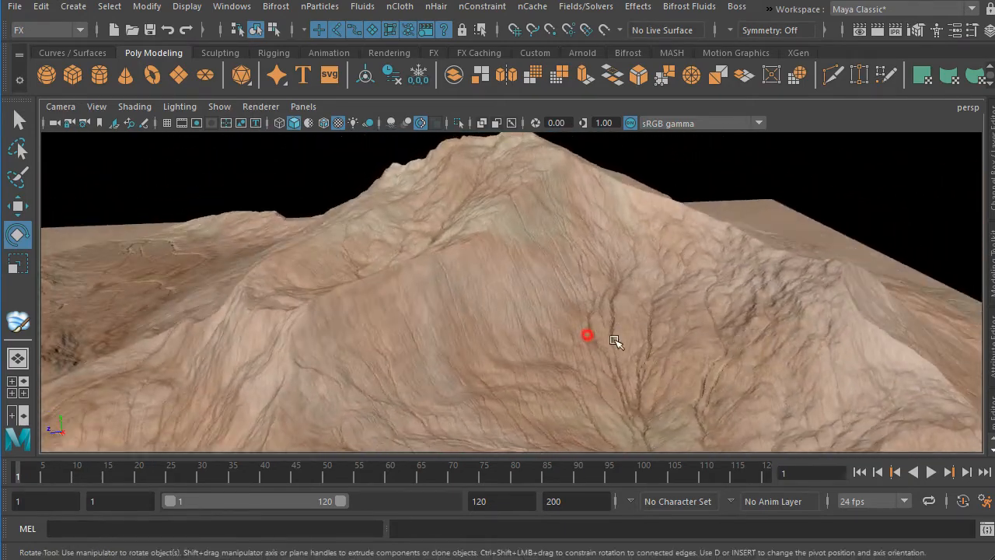
left_click_drag(615, 341, 775, 331, "alt")
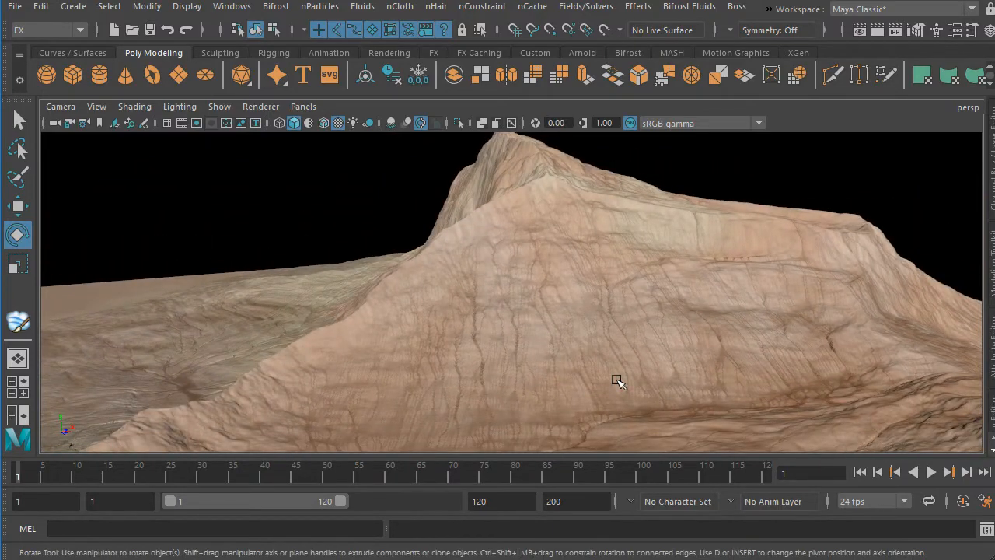
left_click_drag(599, 355, 652, 357, "alt")
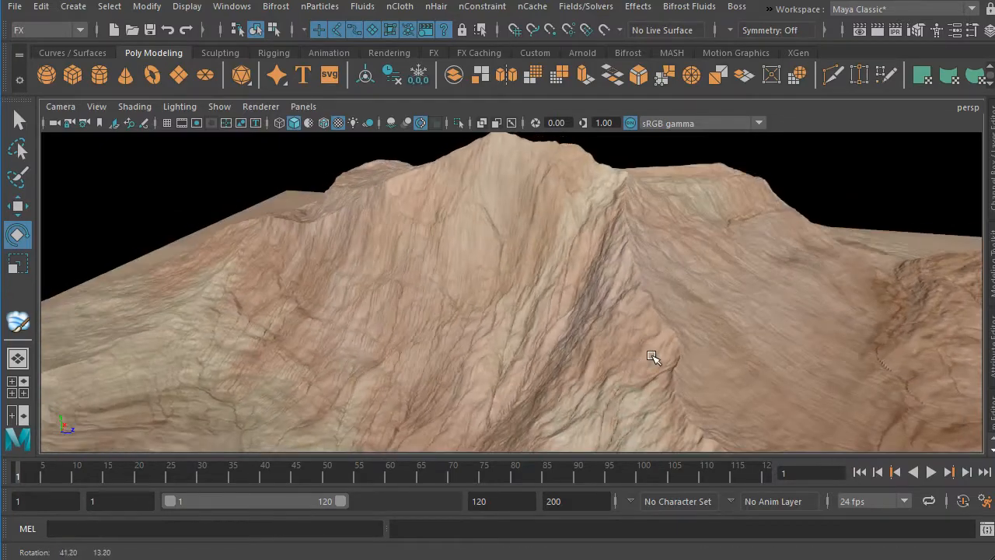
mouse_move(534, 355)
left_mouse_down("alt")
mouse_move(655, 362)
mouse_move(543, 364)
left_mouse_up("alt")
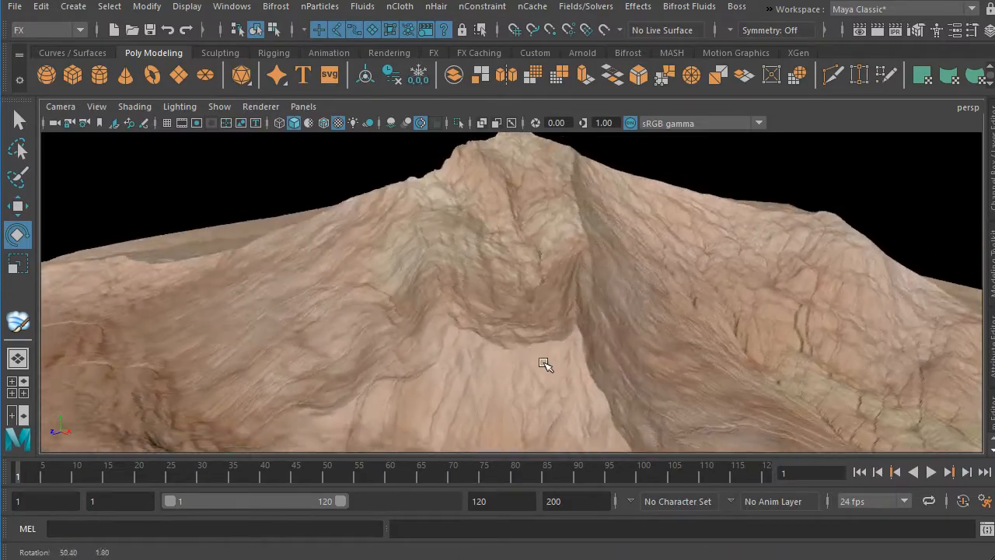
left_click_drag(483, 345, 521, 290, "alt")
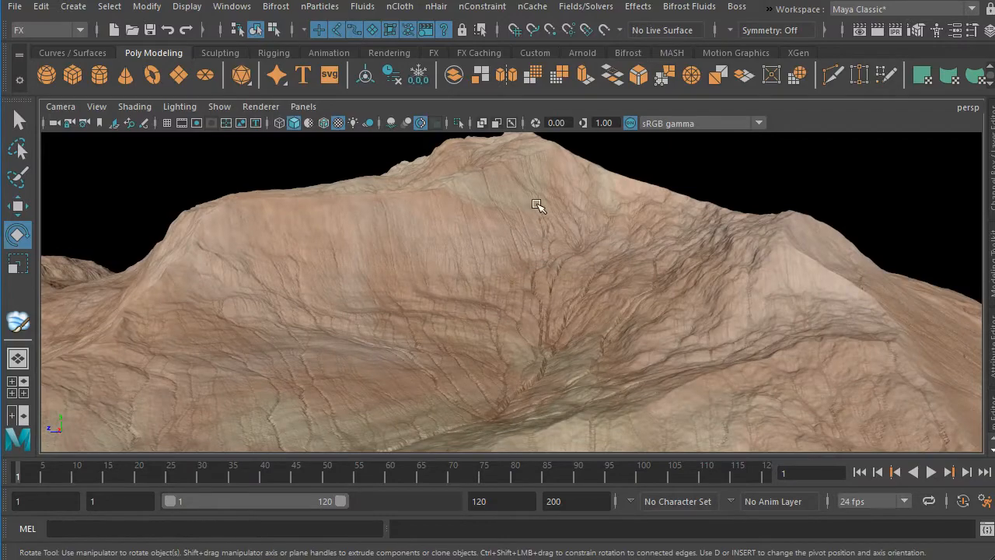
left_click_drag(670, 351, 330, 362, "alt")
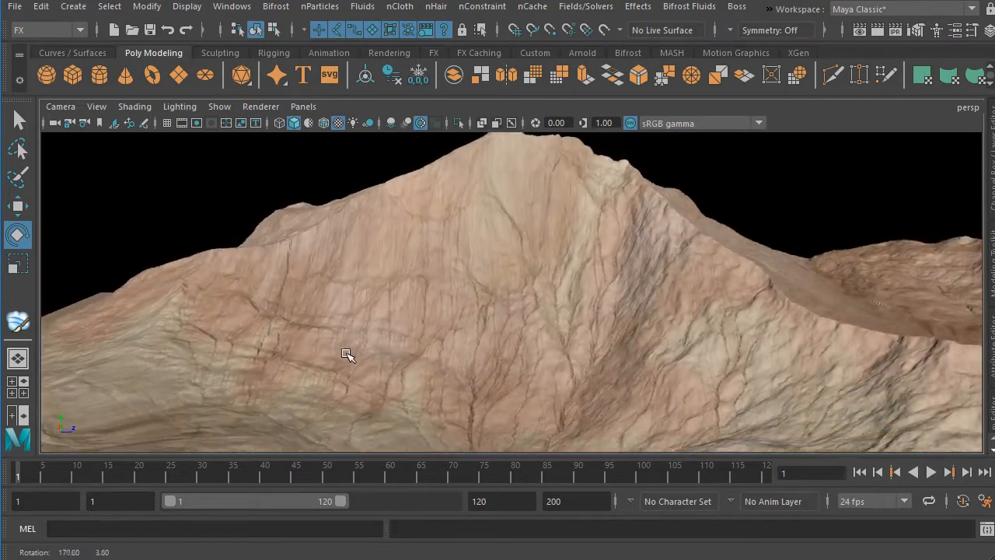
left_click_drag(545, 362, 558, 307, "alt")
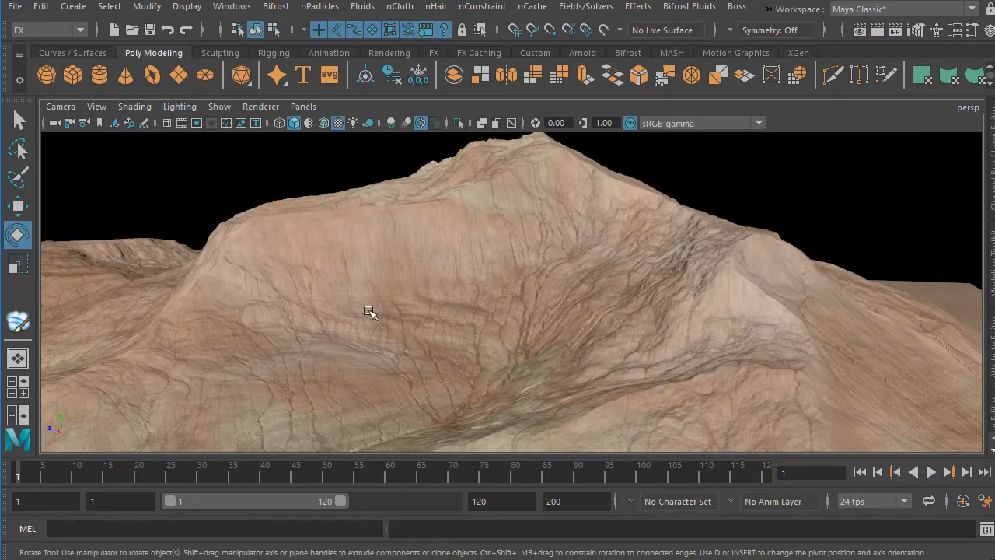
left_click_drag(525, 320, 550, 332, "alt")
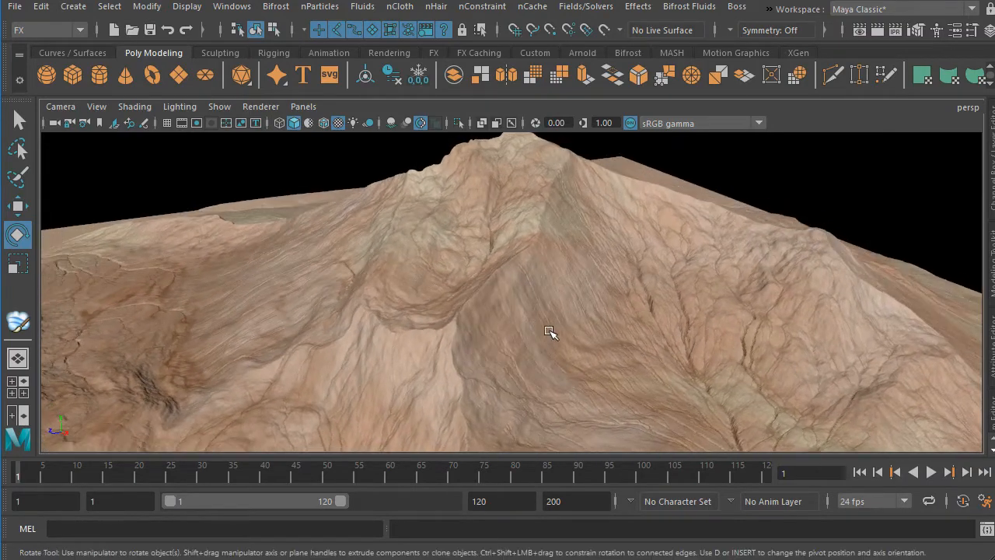
left_click_drag(614, 305, 559, 323, "alt")
left_click_drag(418, 336, 592, 315, "alt")
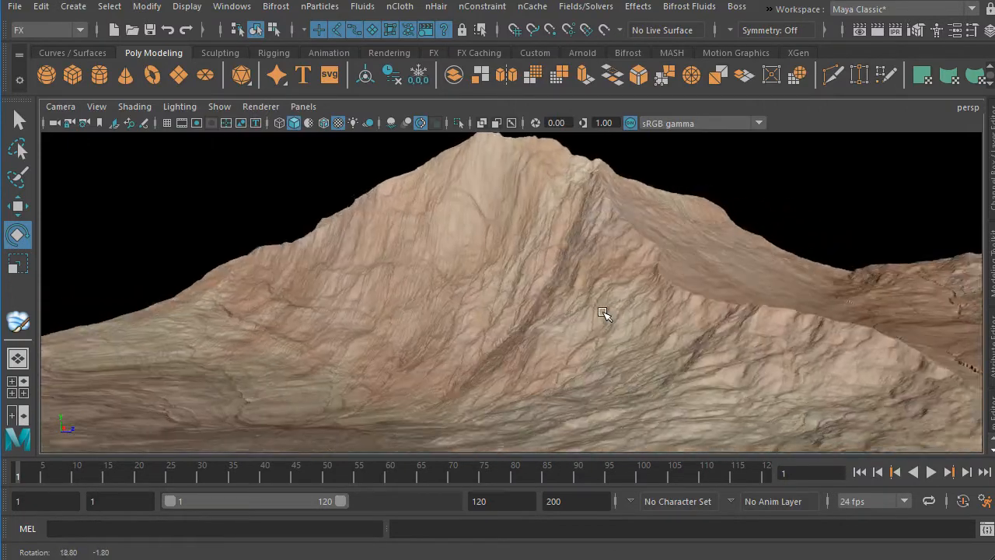
left_click_drag(604, 313, 609, 348, "alt")
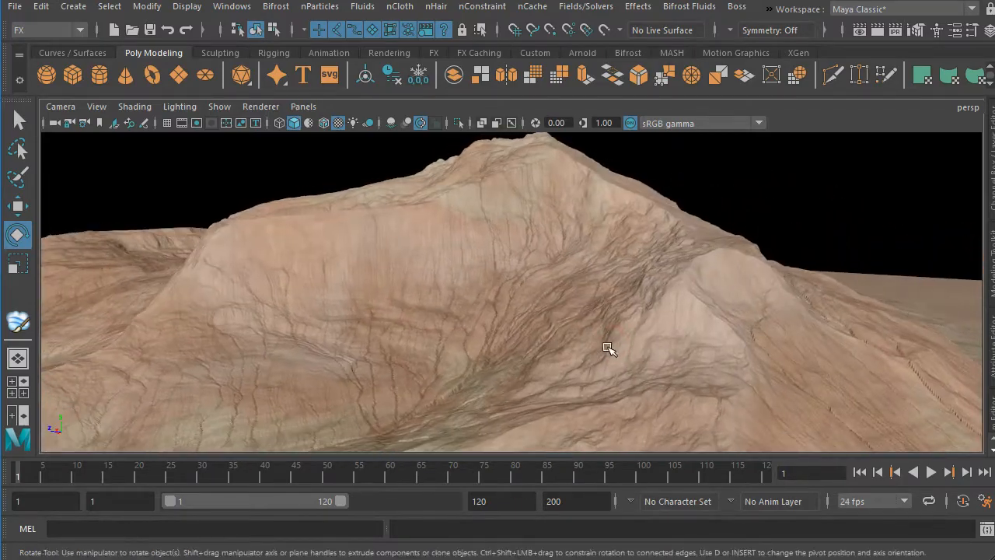